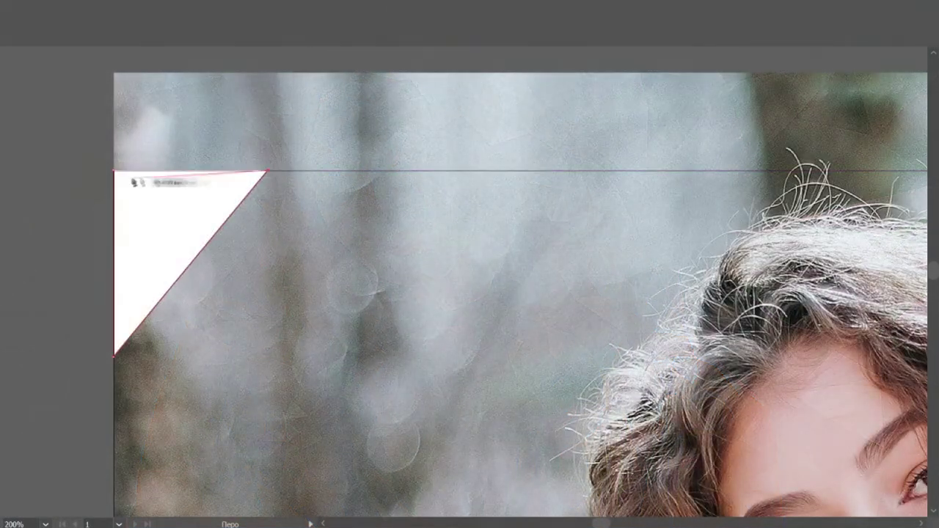
Outline the first triangles in the top-left corner of the background.
click(114, 172)
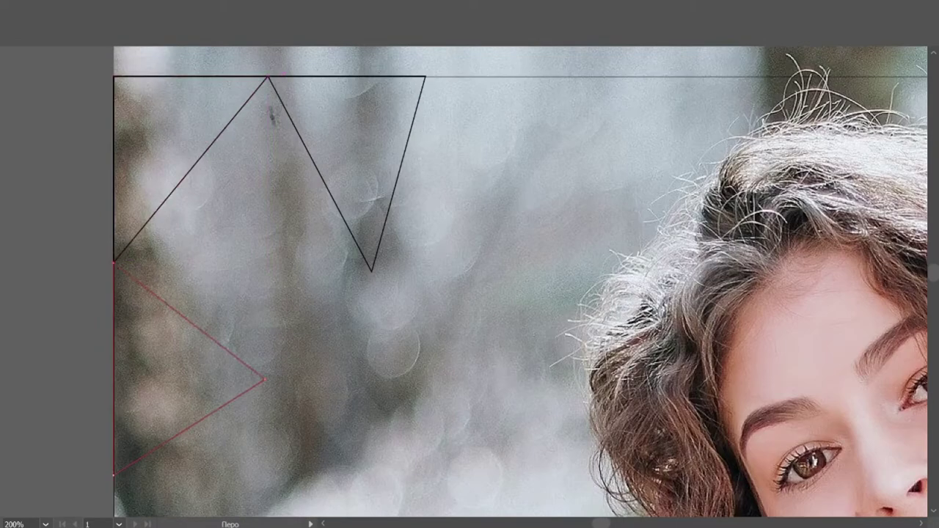
click(372, 271)
click(114, 263)
click(267, 381)
click(373, 271)
Add a triangle running along the top edge of the background.
scroll(387, 315, up, 3)
click(425, 170)
click(669, 170)
click(561, 321)
click(372, 365)
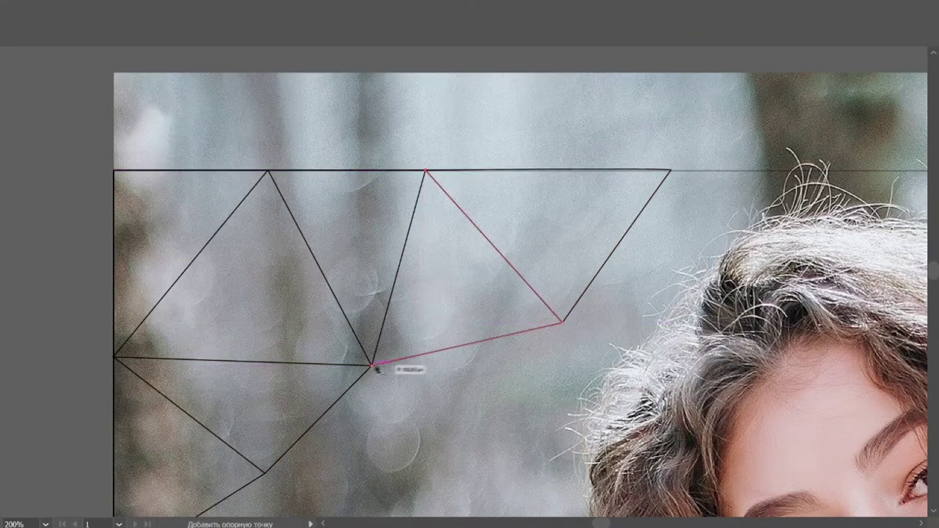
Fill the gaps between the first triangles with more triangle outlines.
scroll(377, 367, down, 4)
click(265, 356)
click(415, 389)
click(372, 248)
click(265, 356)
click(561, 206)
click(415, 389)
click(372, 248)
Tile the lower left edge with adjoining triangles.
scroll(562, 209, down, 5)
scroll(294, 419, down, 3)
click(113, 432)
click(227, 315)
click(114, 218)
click(265, 121)
click(227, 315)
click(114, 218)
click(265, 121)
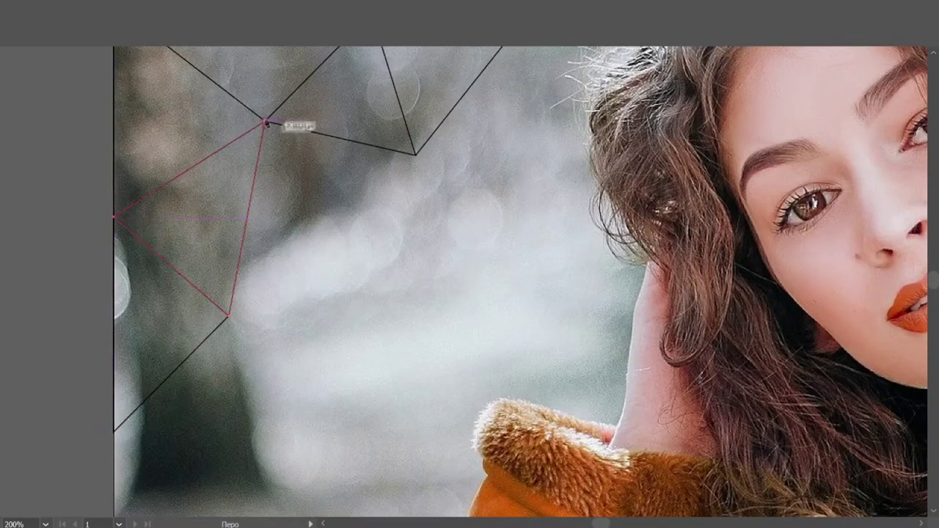
Extend the left-edge mesh with a triangle toward the right.
click(415, 155)
click(227, 316)
click(265, 122)
click(415, 154)
scroll(331, 176, down, 4)
Draw further triangles down along the left edge.
click(227, 186)
click(264, 368)
click(114, 302)
click(265, 369)
click(114, 392)
scroll(418, 99, up, 2)
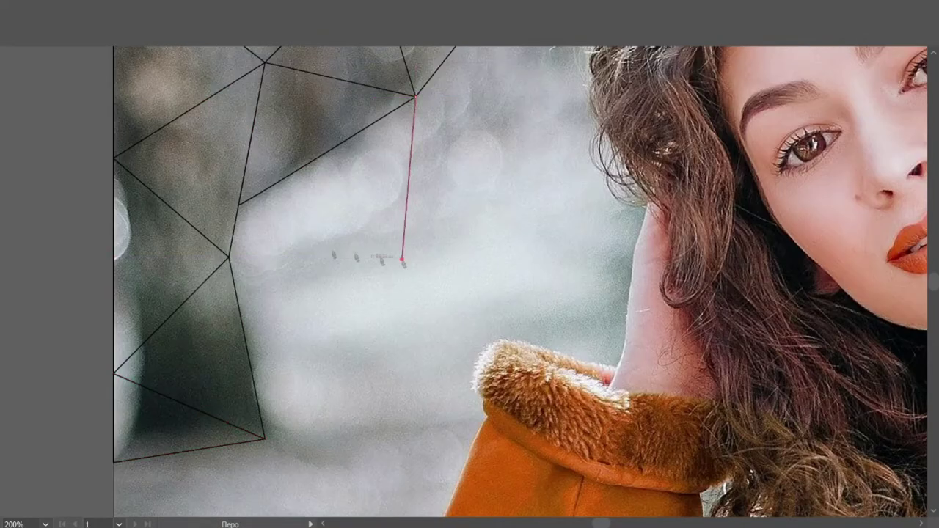
Close a triangle just below the upper mesh.
click(265, 439)
click(402, 259)
click(229, 258)
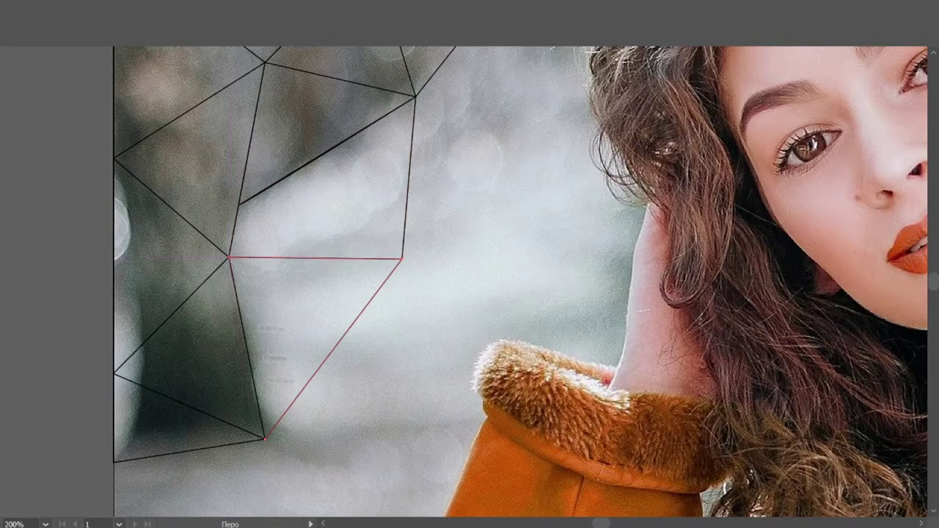
click(265, 439)
scroll(453, 247, up, 2)
Add a triangle that reaches toward the woman's hair.
click(403, 340)
click(415, 179)
click(545, 252)
click(402, 340)
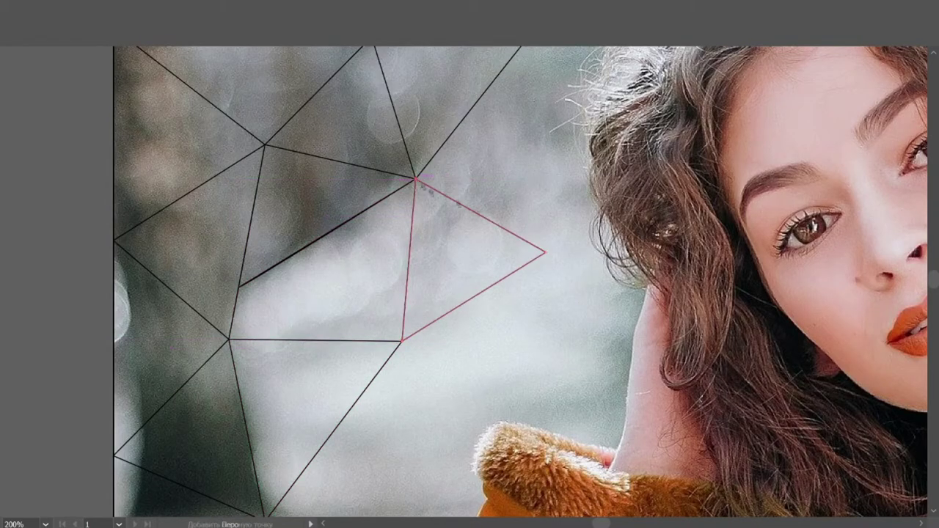
scroll(563, 111, up, 3)
Outline a triangle touching the edge of the hair.
click(644, 268)
click(416, 297)
click(563, 111)
click(645, 268)
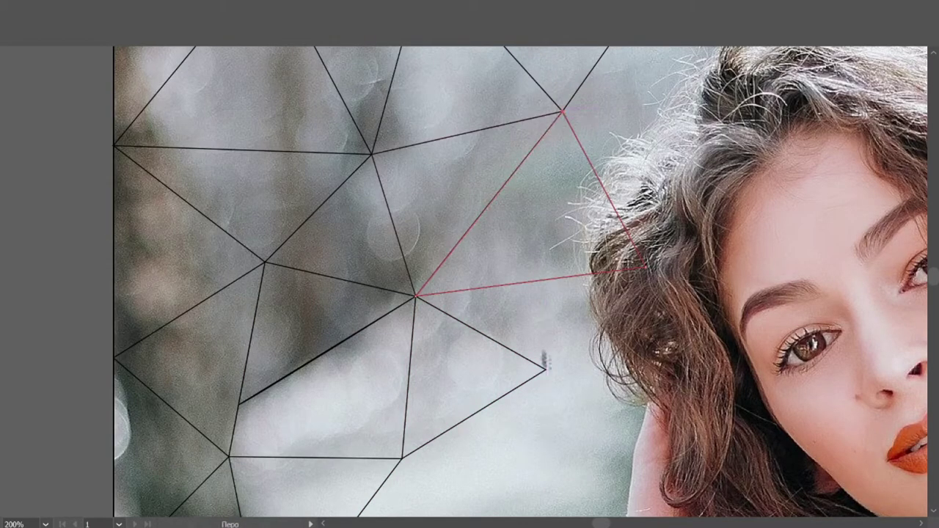
Draw a lower triangle extending down toward the coat.
click(544, 369)
click(415, 296)
click(403, 457)
scroll(402, 458, down, 4)
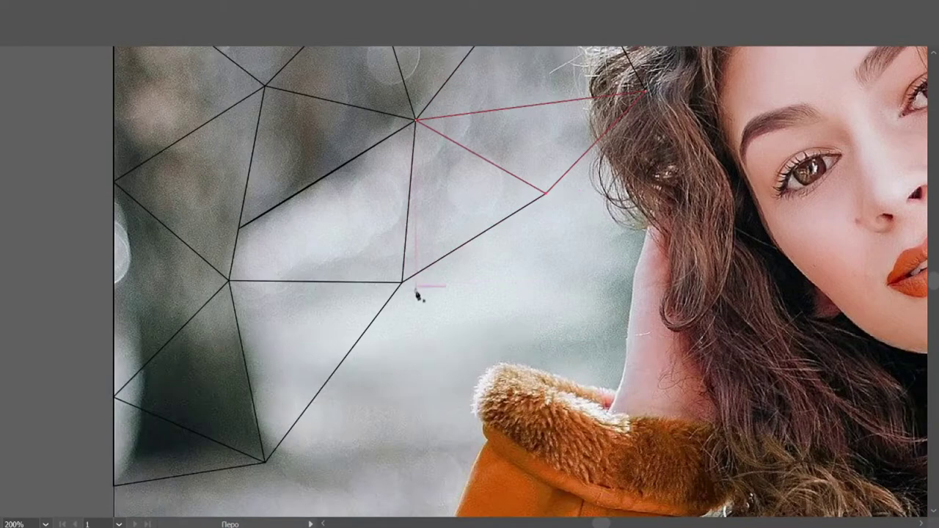
click(466, 420)
Add a neighbouring triangle with a vertex near the hair.
click(264, 462)
click(402, 281)
click(544, 193)
click(562, 339)
click(403, 281)
Outline a triangle ending just above the fur collar.
click(562, 339)
click(402, 281)
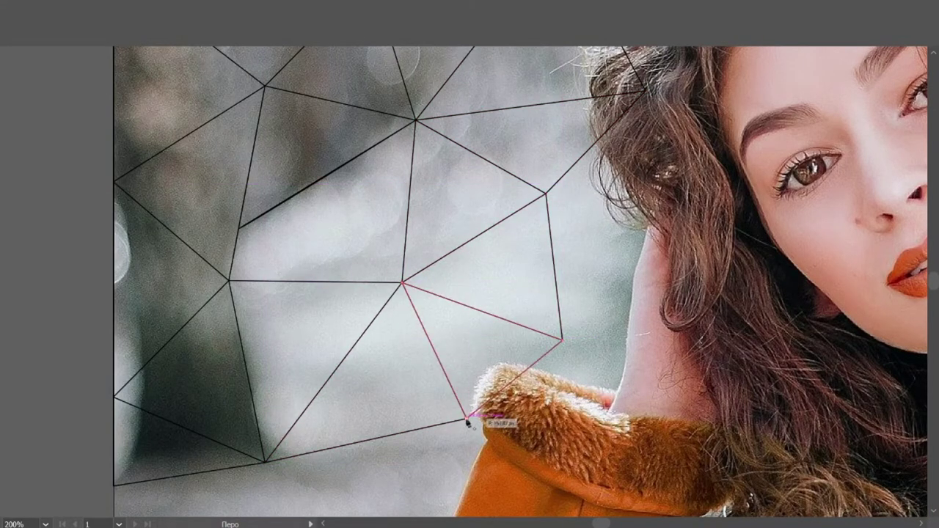
click(466, 419)
click(562, 339)
scroll(562, 339, up, 2)
scroll(562, 339, left, 2)
With the Pen tool (P), begin another triangle from the hair edge.
key(p)
scroll(470, 279, right, 2)
click(484, 294)
click(358, 262)
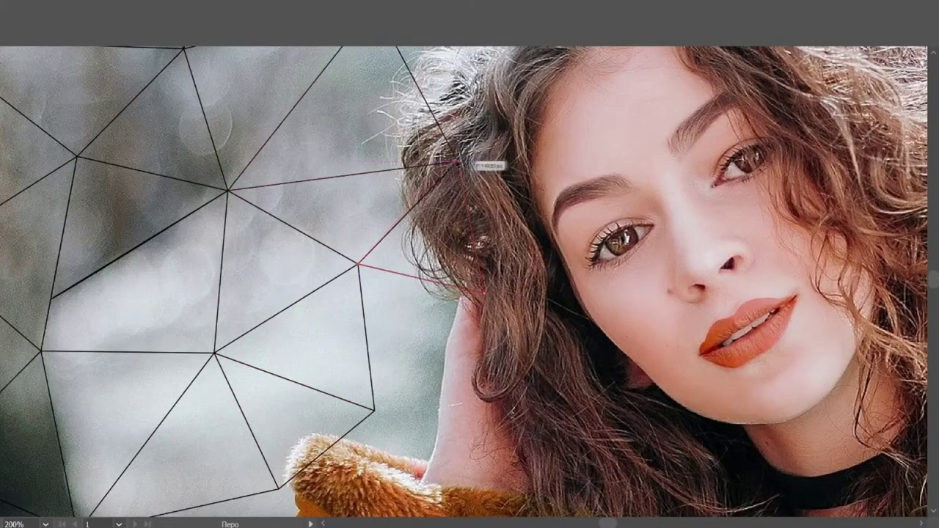
click(485, 294)
click(374, 410)
scroll(390, 398, down, 3)
Complete the triangle beside the hair where neighbouring triangles meet.
click(279, 406)
click(374, 328)
scroll(375, 329, up, 6)
scroll(375, 328, right, 3)
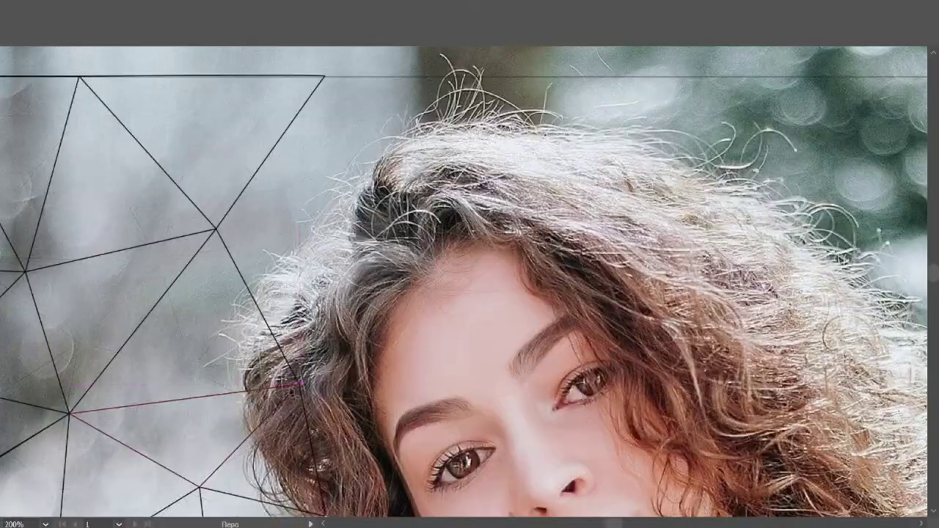
scroll(325, 265, up, 2)
Close a triangle at the top edge near the hairline.
click(325, 147)
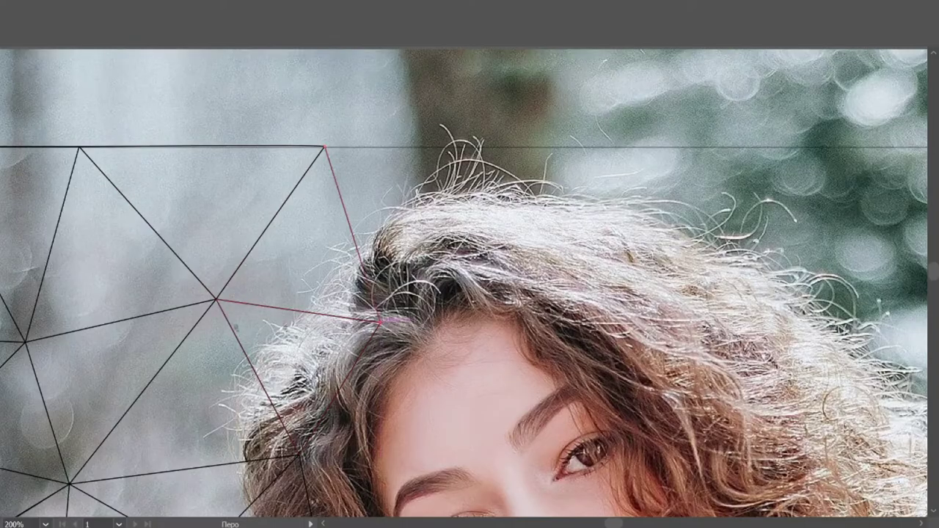
click(326, 148)
click(325, 148)
click(418, 147)
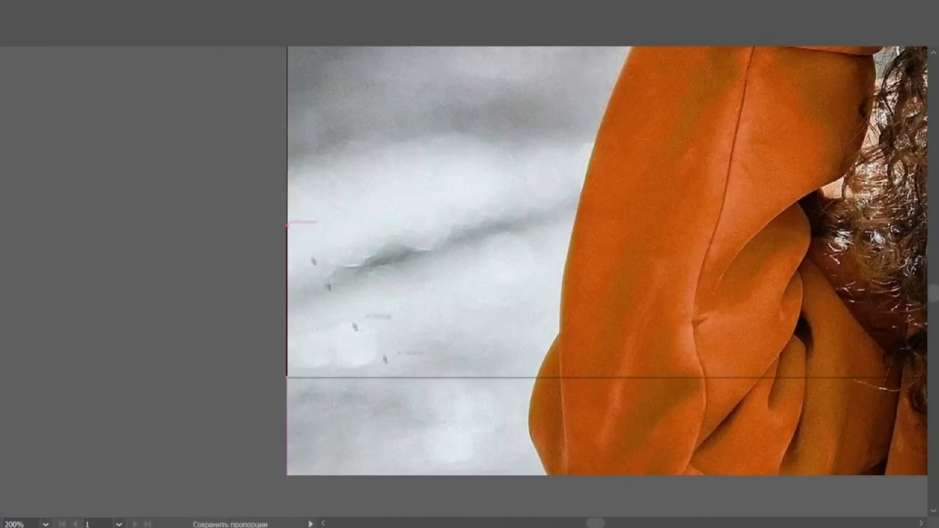
Draw triangles in the background beside the coat.
click(430, 377)
click(287, 379)
scroll(396, 316, up, 2)
click(417, 199)
click(288, 105)
click(417, 200)
click(437, 81)
Zigzag triangles upward from the lower left between existing vertices.
click(516, 317)
click(600, 460)
click(432, 460)
click(431, 459)
click(515, 317)
click(288, 307)
click(417, 200)
click(515, 317)
click(287, 306)
click(417, 200)
Add a triangle reaching the orange coat collar.
scroll(417, 199, up, 2)
click(438, 153)
click(564, 213)
click(640, 108)
click(437, 152)
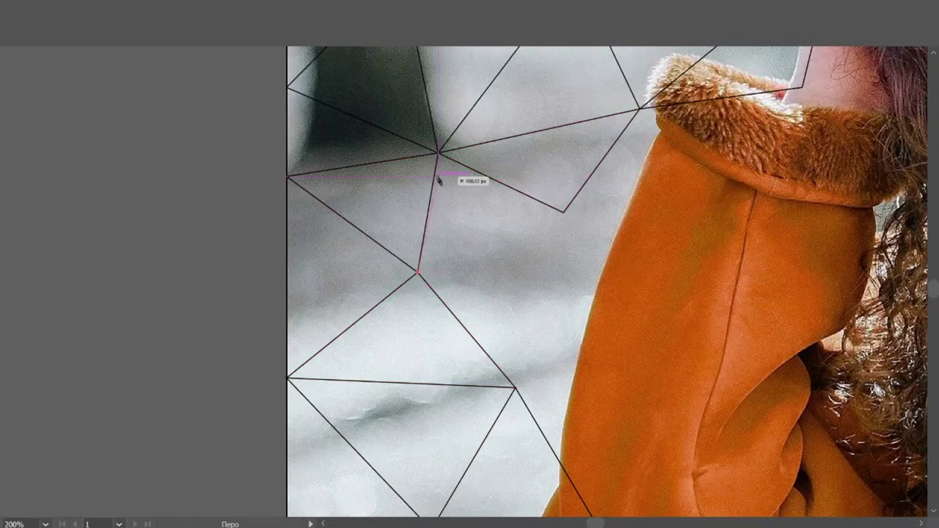
Run triangle edges down onto the coat sleeve and across to the fur collar.
click(516, 387)
click(563, 212)
click(640, 109)
scroll(644, 114, right, 2)
click(720, 86)
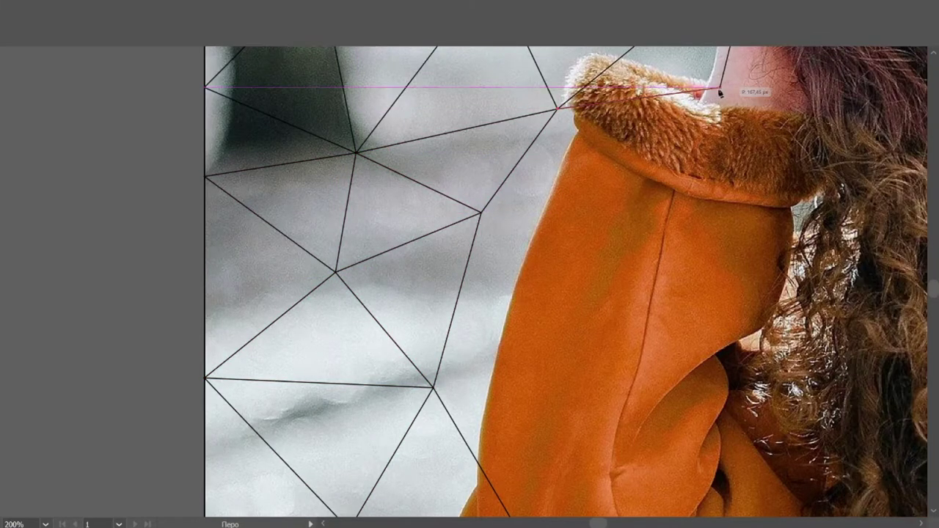
click(480, 215)
click(615, 217)
Outline triangles over the coat shoulder and down the sleeve.
click(481, 215)
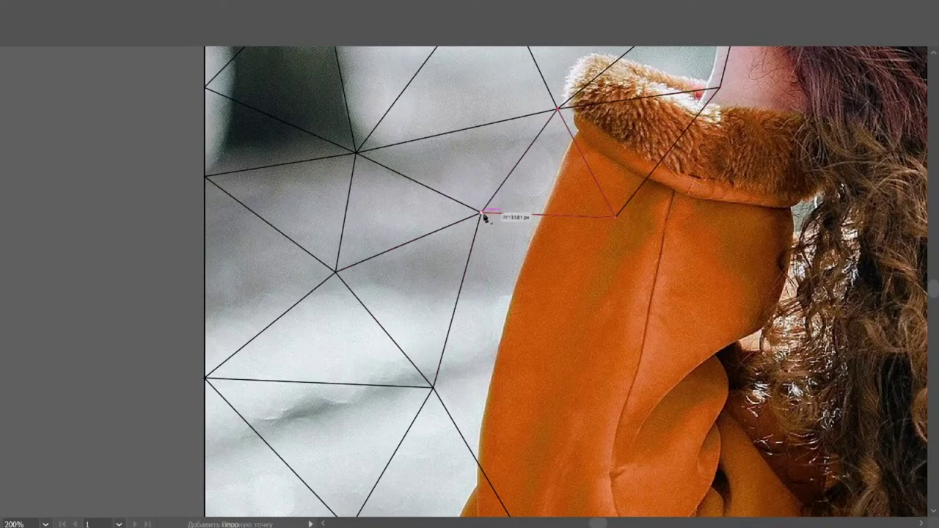
scroll(455, 264, down, 2)
click(433, 317)
click(563, 261)
click(483, 143)
click(434, 318)
click(563, 261)
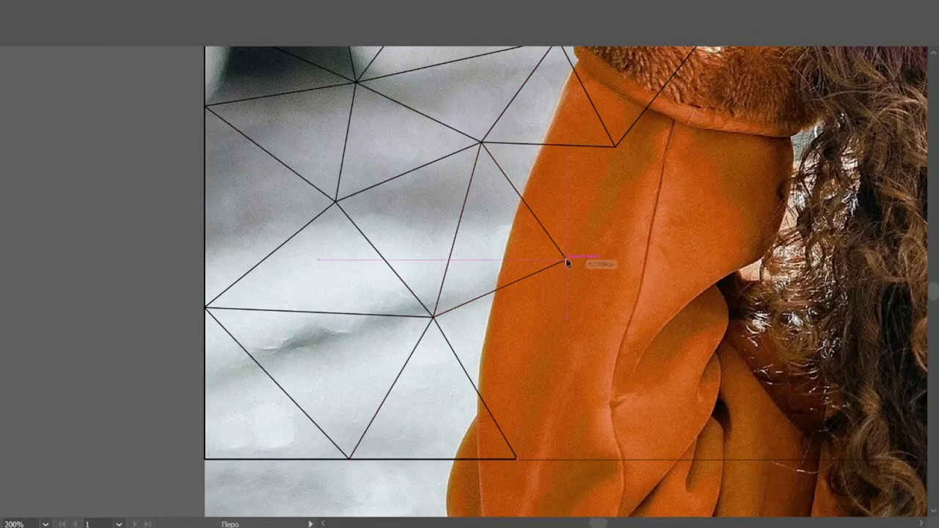
click(516, 459)
Close a triangle below the top edge and add an edge above the hair.
scroll(516, 459, up, 2)
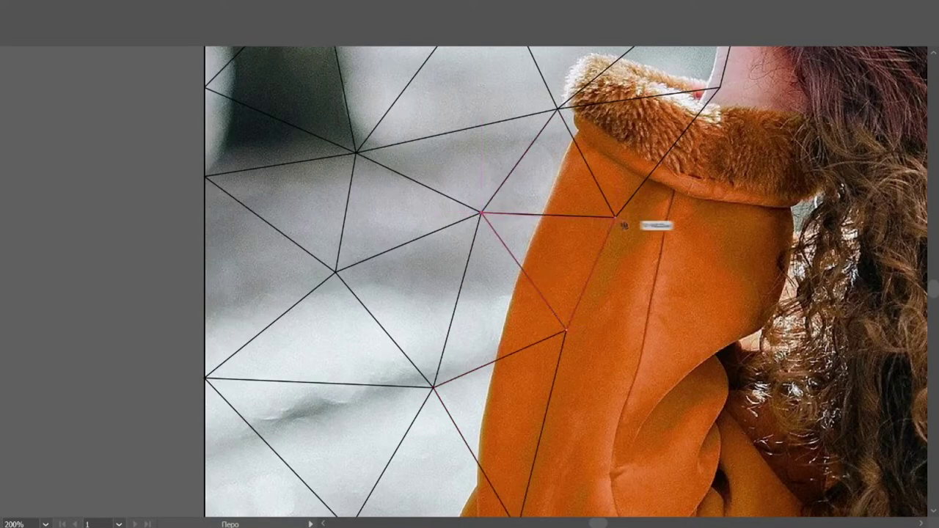
scroll(482, 211, down, 5)
scroll(389, 152, up, 5)
click(320, 194)
click(393, 132)
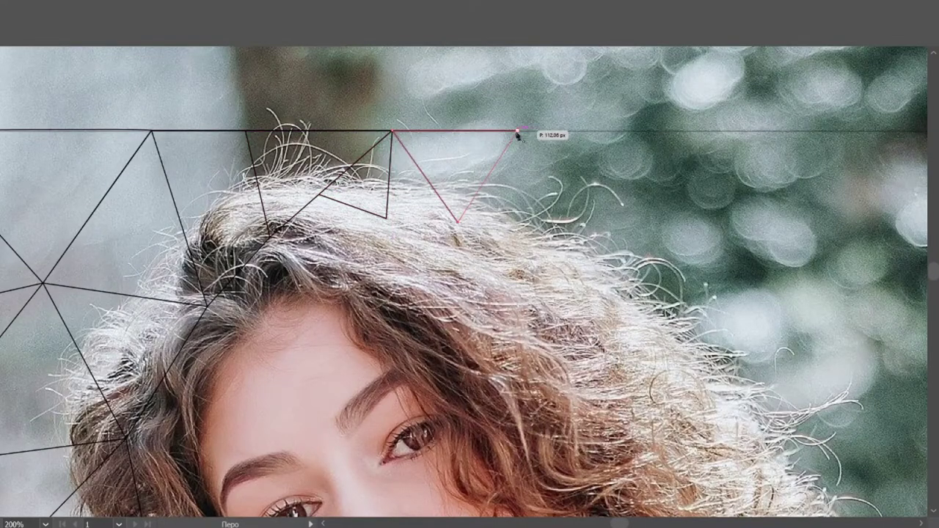
click(387, 220)
scroll(396, 216, right, 3)
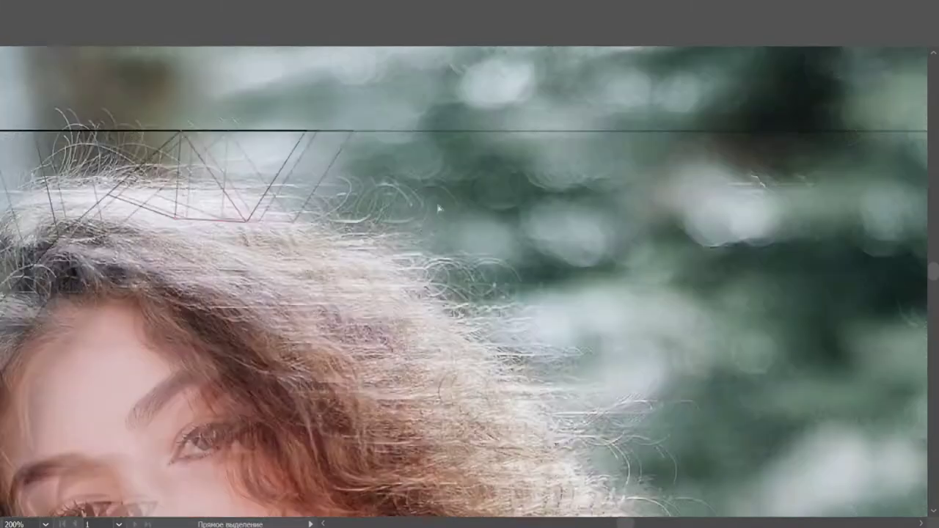
Draw a top-edge triangle dipping down into the curly hair.
click(306, 130)
click(482, 131)
click(395, 223)
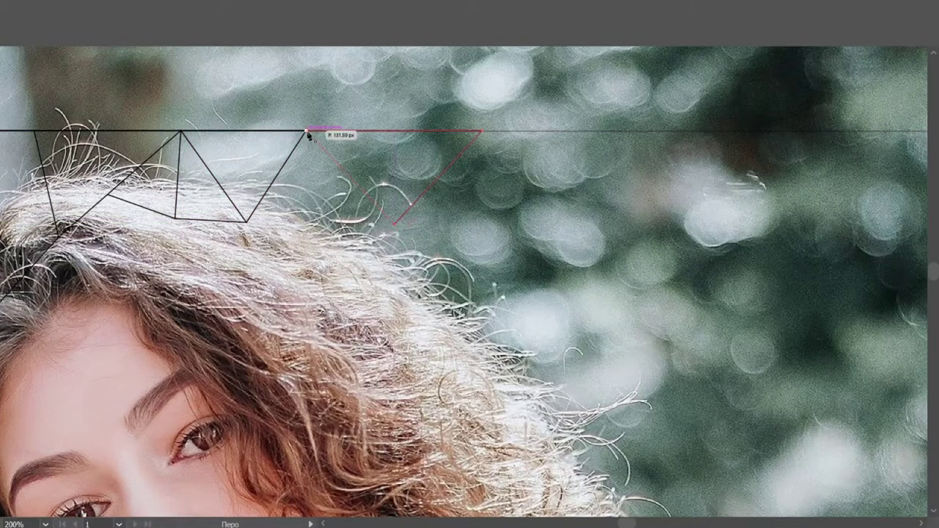
click(246, 221)
click(361, 279)
click(306, 131)
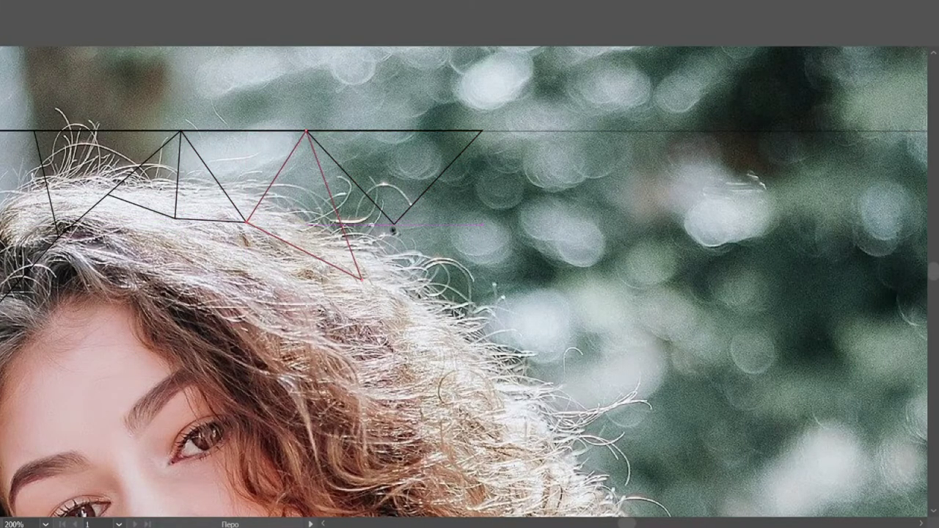
Continue neighbouring triangles along the top edge toward the right background.
click(394, 224)
click(483, 130)
click(506, 263)
click(394, 224)
click(593, 132)
click(483, 131)
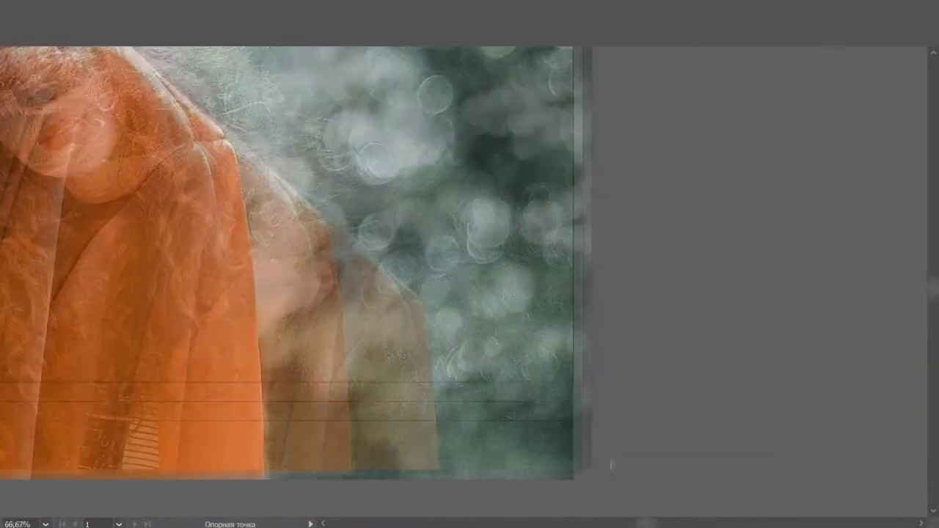
Draw triangles in the lower-right background, snapped to the bottom line vertices.
click(573, 251)
click(445, 382)
click(320, 382)
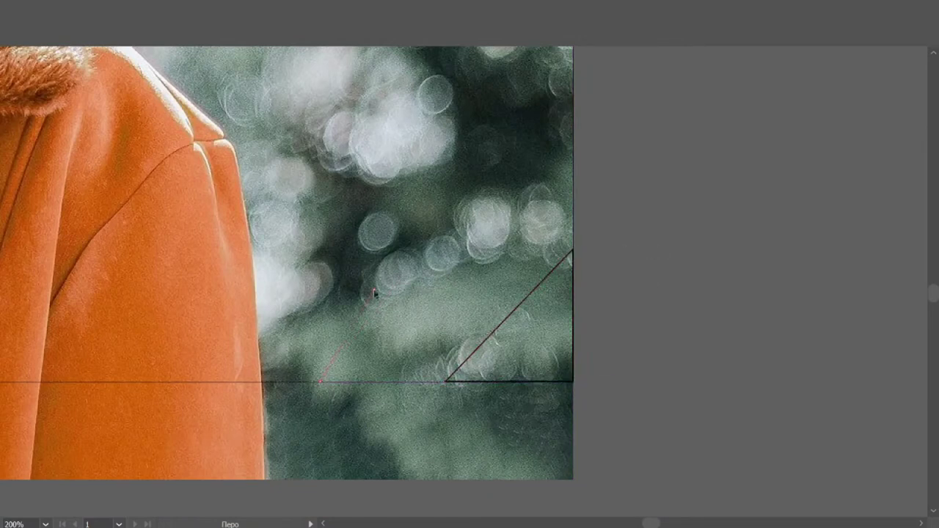
click(321, 382)
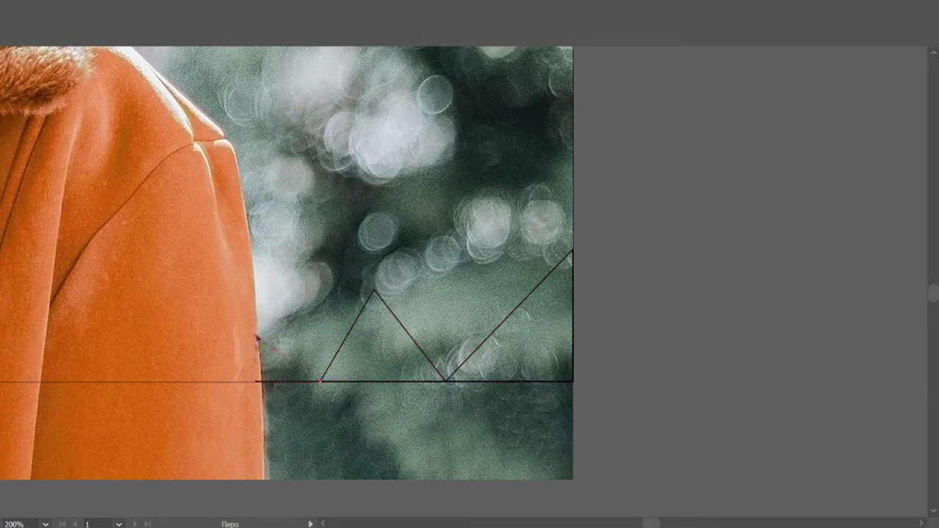
click(320, 380)
click(574, 251)
click(445, 382)
click(464, 220)
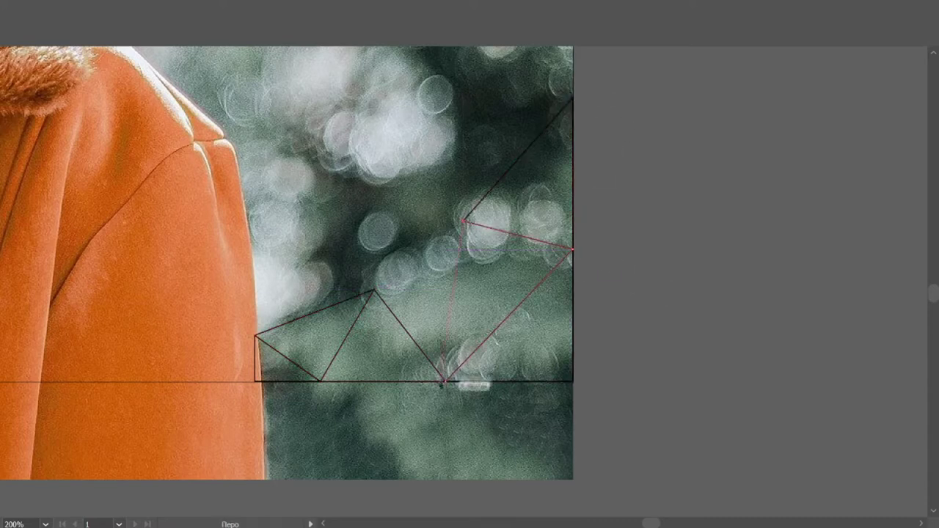
click(464, 220)
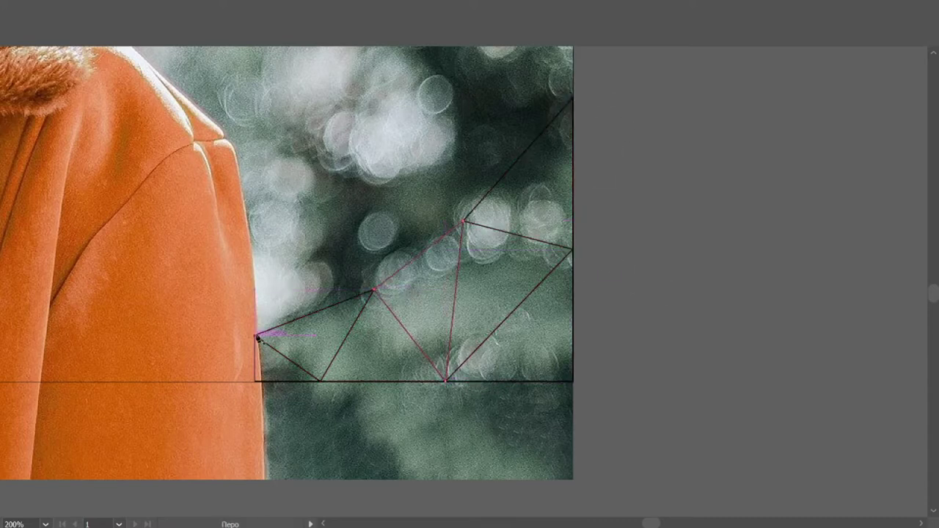
Add triangles against the coat's shoulder and into the middle background.
click(375, 292)
click(230, 183)
click(256, 335)
scroll(256, 336, up, 2)
click(463, 291)
click(455, 149)
click(573, 169)
click(374, 361)
click(384, 254)
click(463, 292)
click(375, 361)
Switch back to the Pen tool and draw triangles beside the coat shoulder.
click(190, 178)
key(p)
click(301, 161)
click(231, 253)
click(178, 178)
click(383, 253)
click(282, 187)
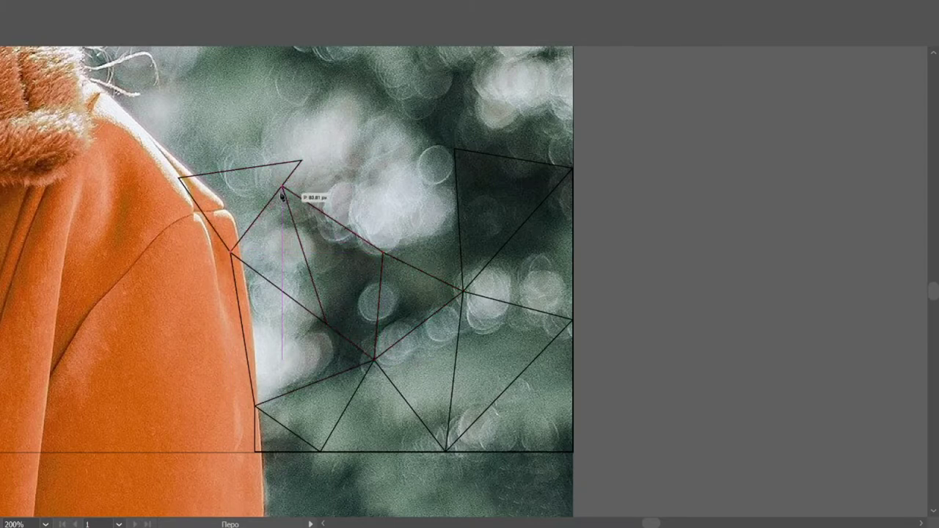
scroll(242, 257, up, 2)
Build background triangles that close against the right edge of the photo.
click(455, 219)
click(382, 325)
click(463, 361)
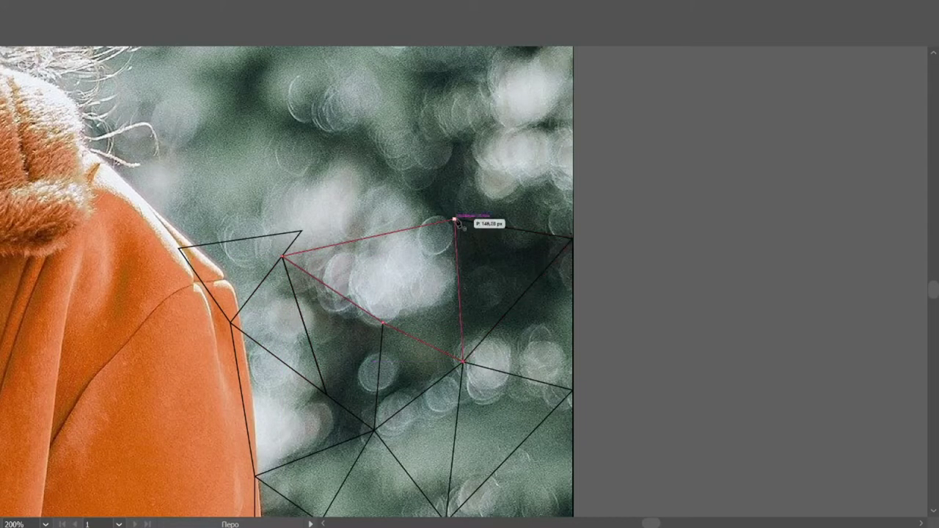
click(572, 175)
click(455, 219)
click(573, 239)
scroll(285, 314, up, 2)
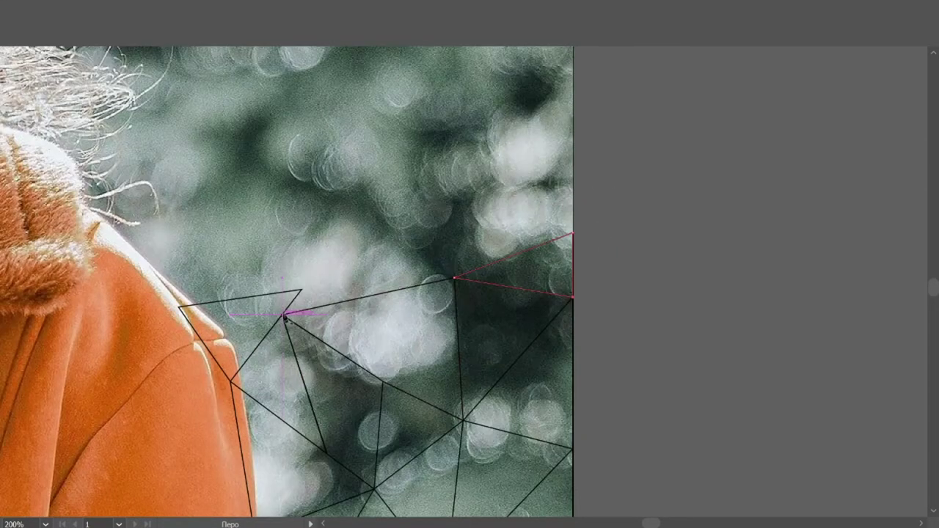
click(365, 228)
click(455, 278)
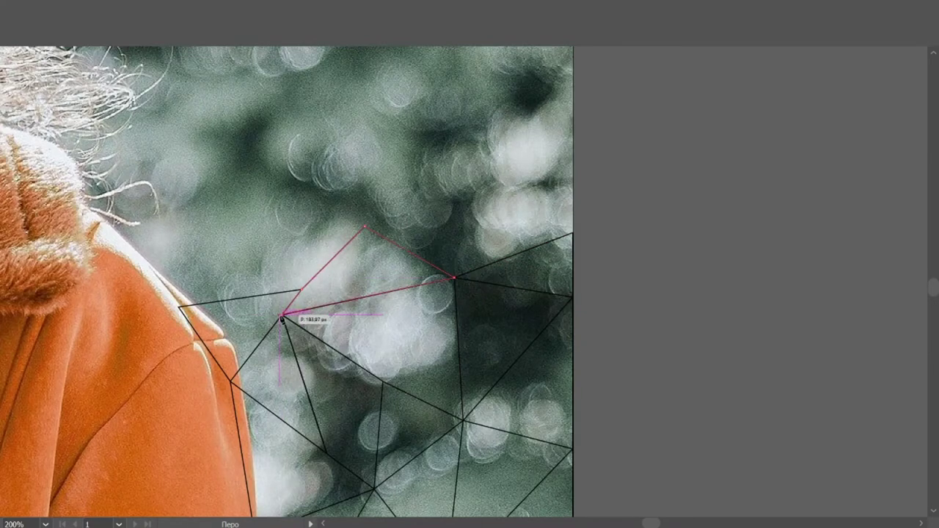
Draw a triangle above the jacket shoulder and another along the photo's right edge.
click(115, 235)
click(275, 180)
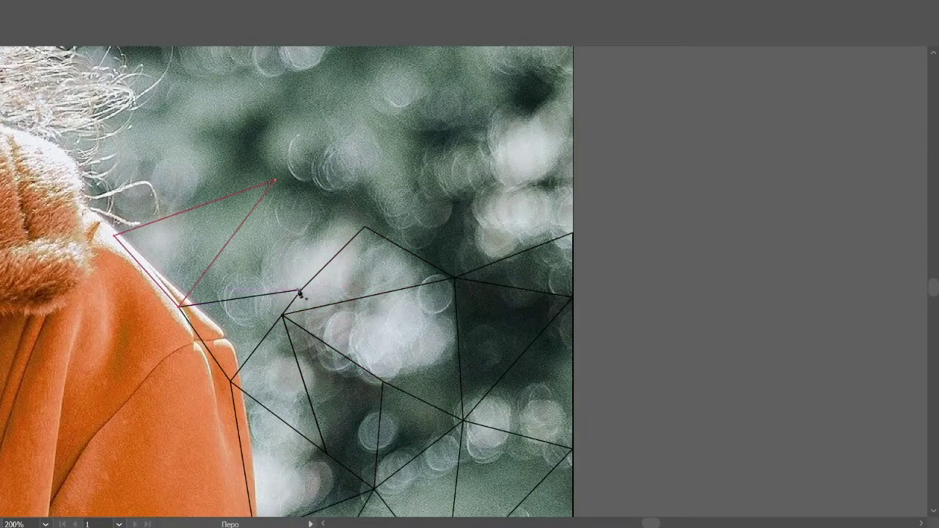
click(301, 289)
scroll(303, 289, up, 2)
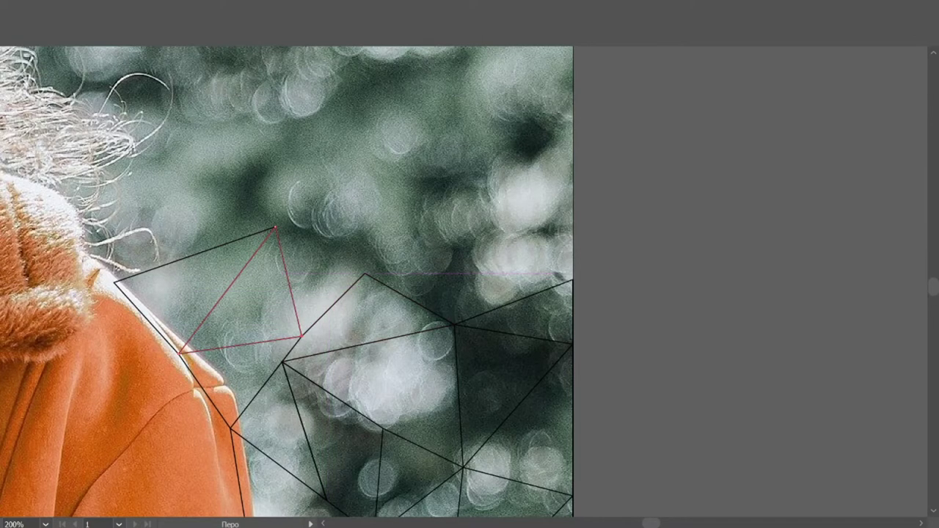
click(598, 143)
click(455, 239)
click(580, 279)
click(456, 324)
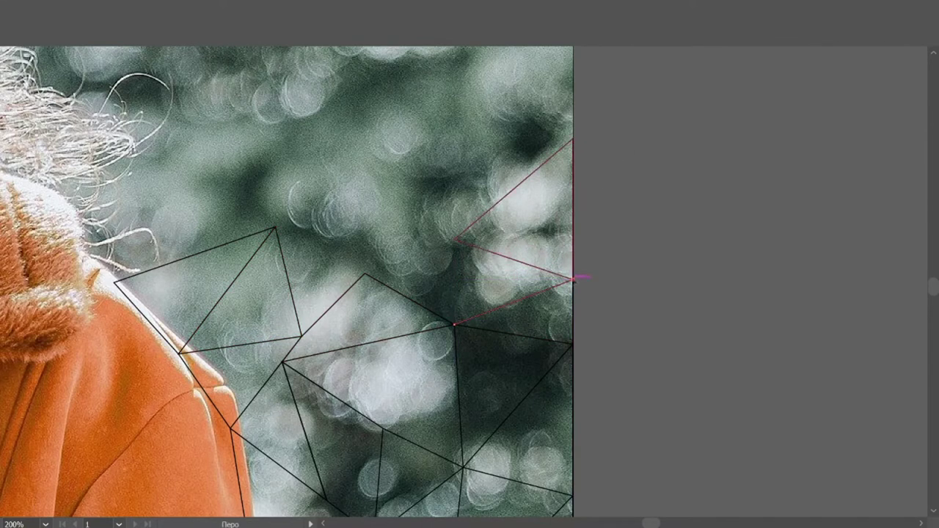
Add triangles from shared mesh vertices reaching up into the bokeh and right edge.
click(365, 273)
click(302, 336)
click(277, 230)
click(455, 239)
scroll(457, 235, up, 5)
click(464, 218)
click(572, 268)
click(464, 218)
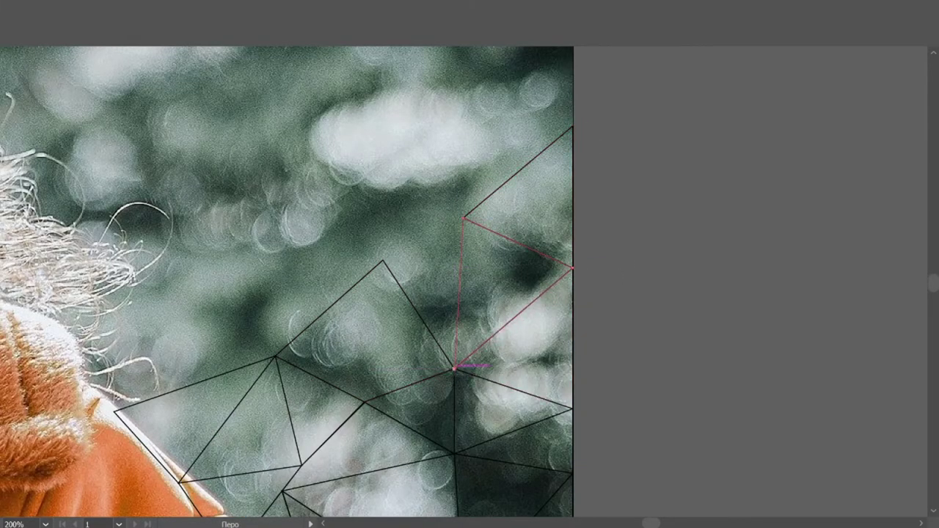
click(383, 260)
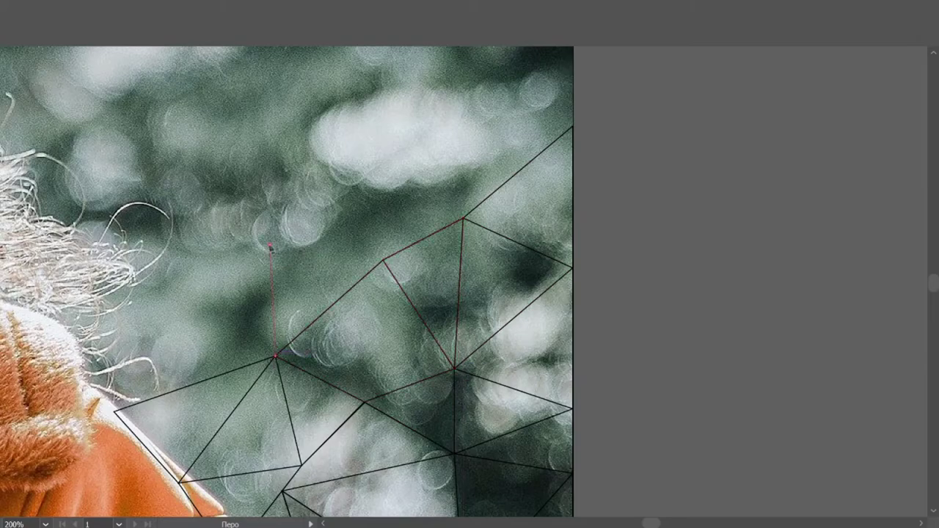
scroll(405, 387, down, 3)
scroll(406, 386, up, 3)
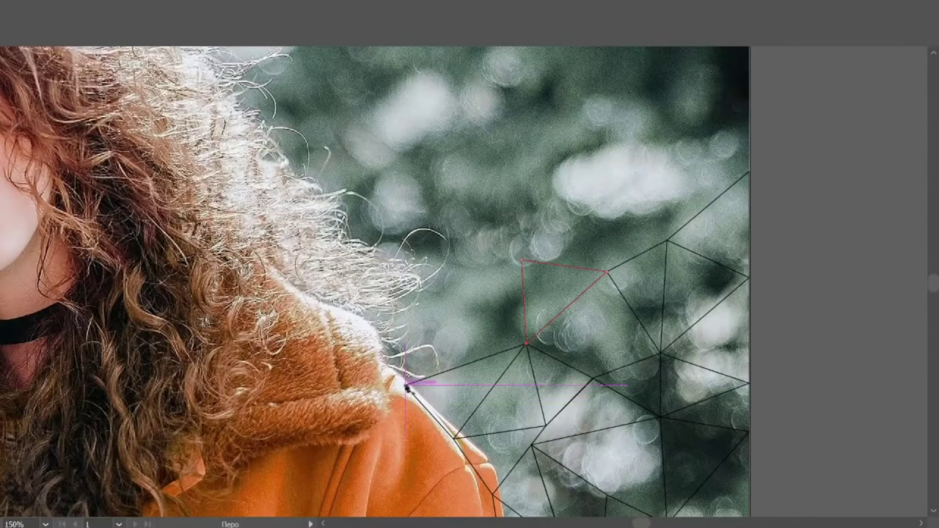
Draw triangles higher in the background that link the hair edge to the mesh.
click(408, 385)
click(527, 344)
click(527, 343)
click(445, 280)
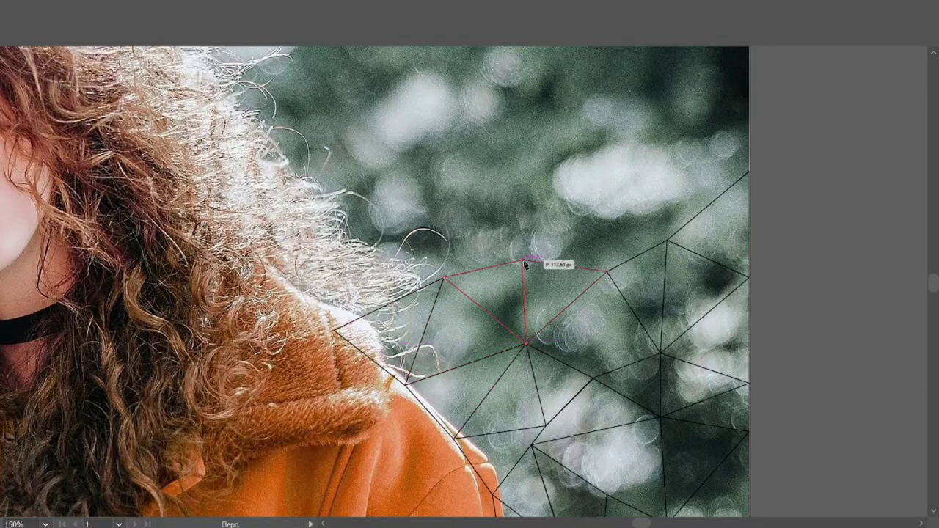
scroll(605, 322, up, 1)
click(532, 229)
click(445, 324)
click(521, 308)
click(334, 375)
click(445, 325)
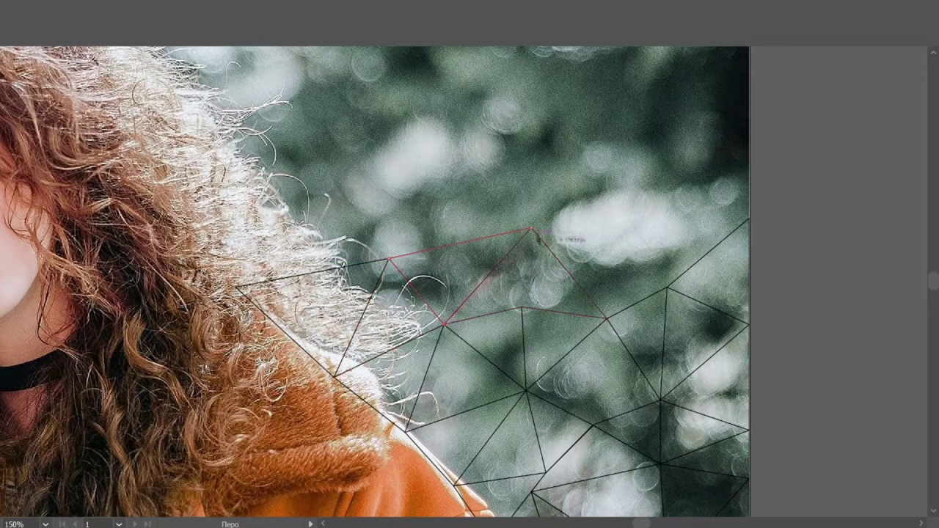
scroll(490, 322, right, 3)
Fill the gap between the hair and the mesh with triangles rising from the hair edge.
click(490, 318)
click(413, 228)
click(543, 254)
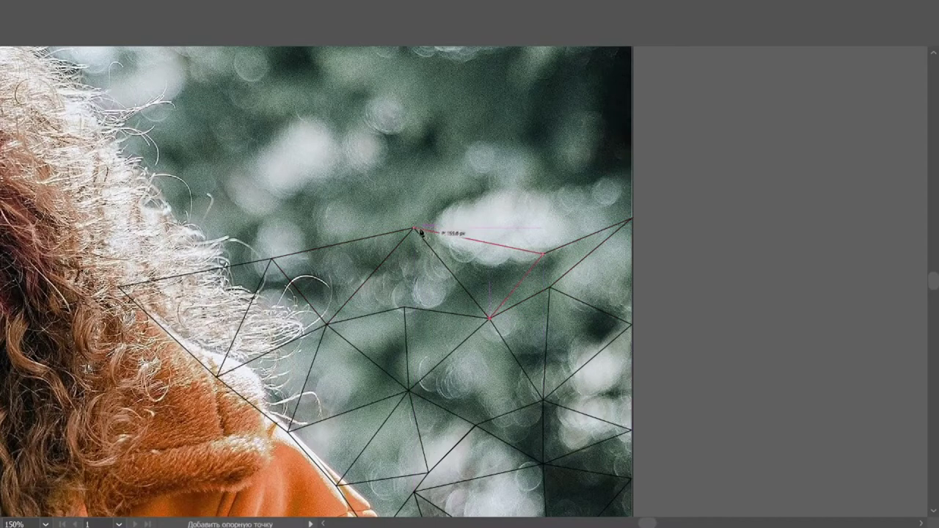
scroll(528, 235, up, 1)
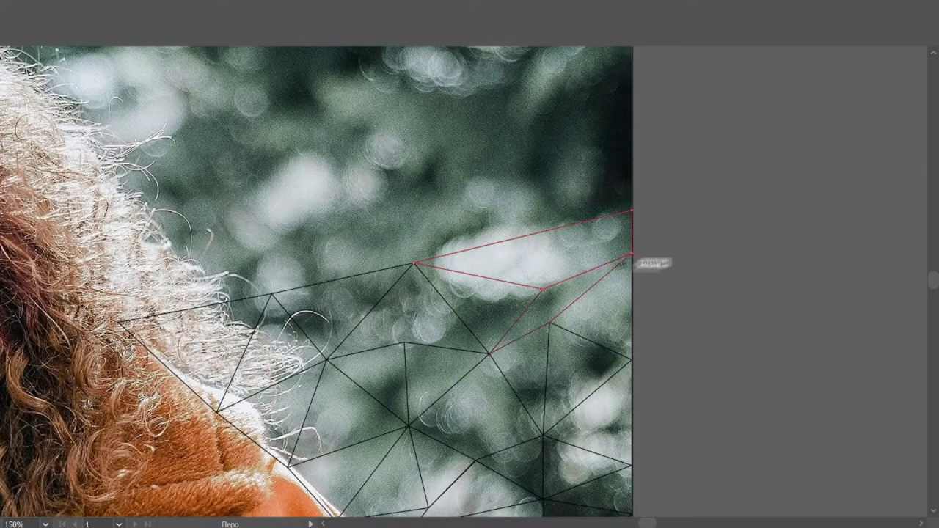
scroll(631, 264, up, 1)
click(272, 340)
click(347, 224)
click(272, 341)
click(120, 369)
click(195, 263)
Close the hair triangle and add triangles on the right side of the background.
click(120, 369)
scroll(440, 293, up, 1)
click(633, 152)
click(534, 245)
click(483, 352)
click(534, 246)
click(633, 316)
click(484, 352)
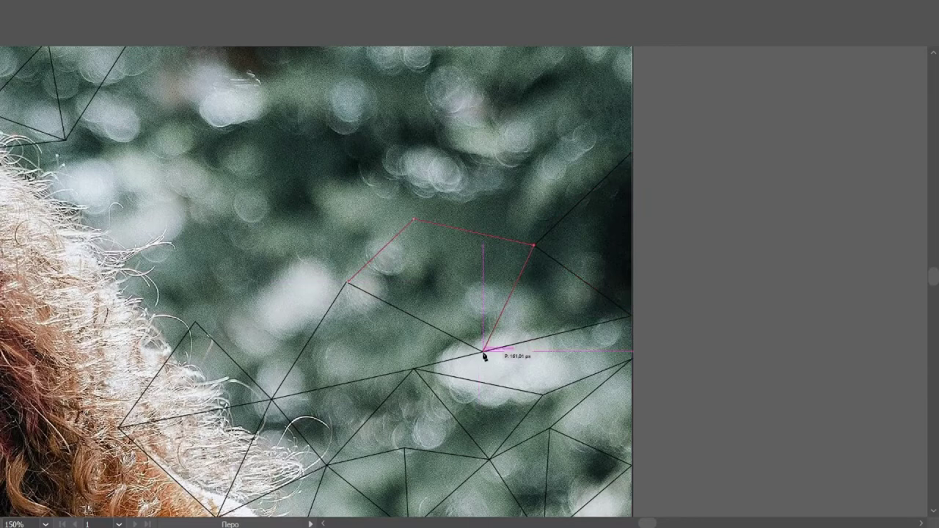
Draw triangles above the hair mesh and along the hair outline.
click(194, 322)
click(347, 282)
click(272, 400)
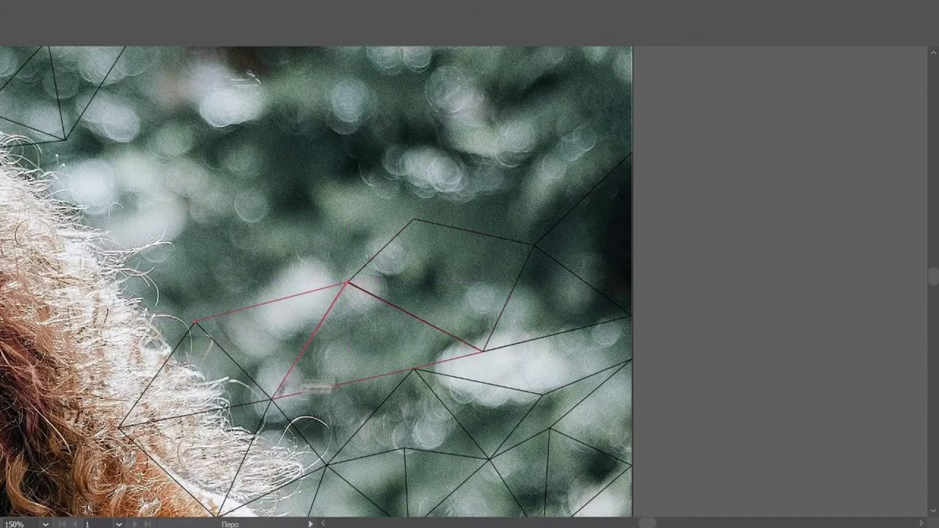
click(194, 321)
click(117, 426)
click(75, 236)
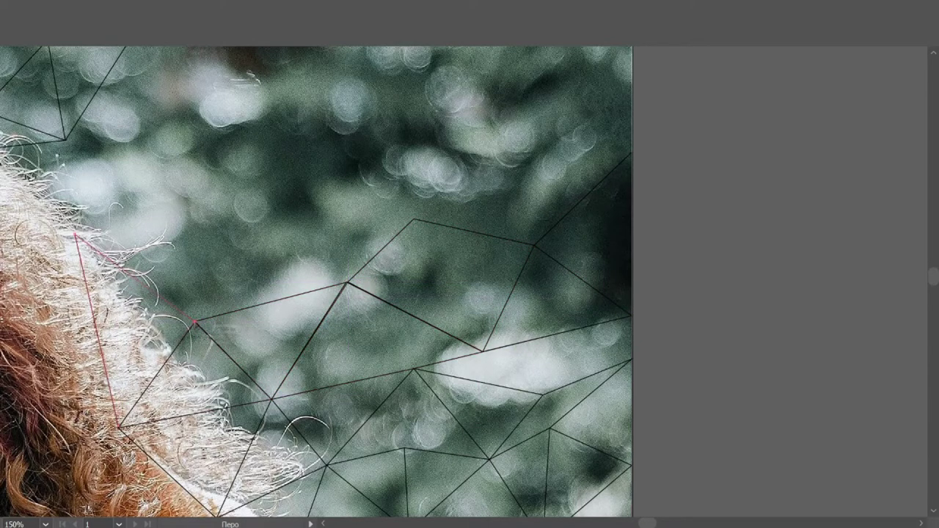
click(194, 321)
click(118, 427)
scroll(398, 320, up, 1)
Add upper-right background triangles, one reaching the top border line.
click(632, 223)
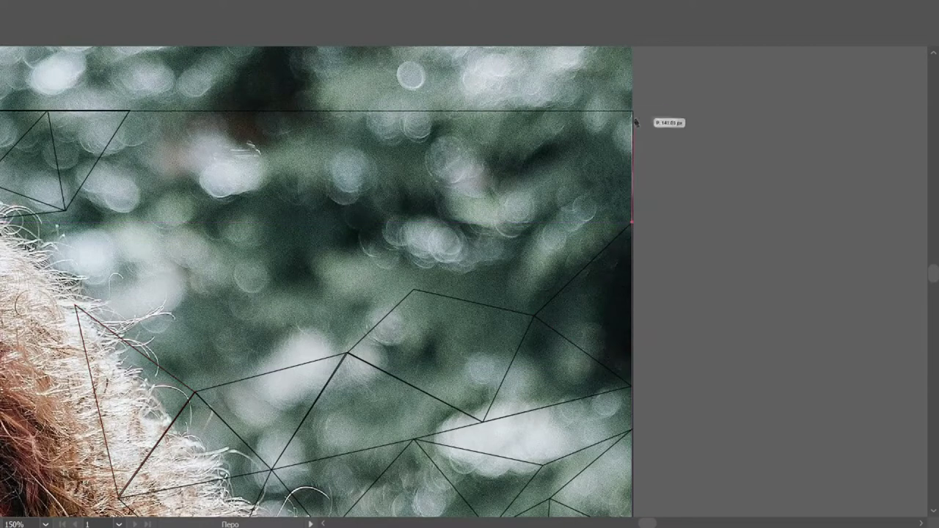
click(505, 111)
click(633, 222)
click(535, 315)
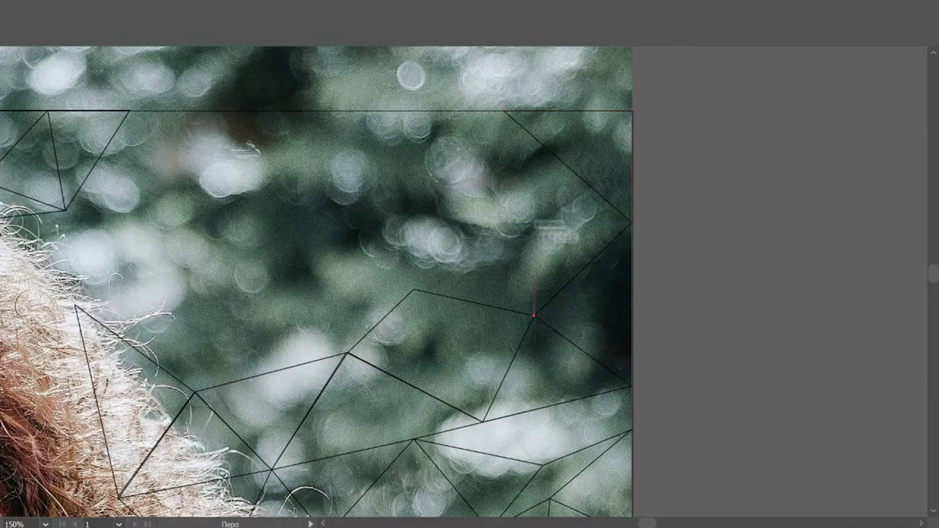
click(416, 292)
click(498, 195)
click(348, 354)
click(314, 237)
click(498, 194)
Draw a triangle above the hair and adjust its anchor with the Direct Selection tool.
click(197, 394)
click(314, 236)
click(347, 354)
click(194, 393)
key(a)
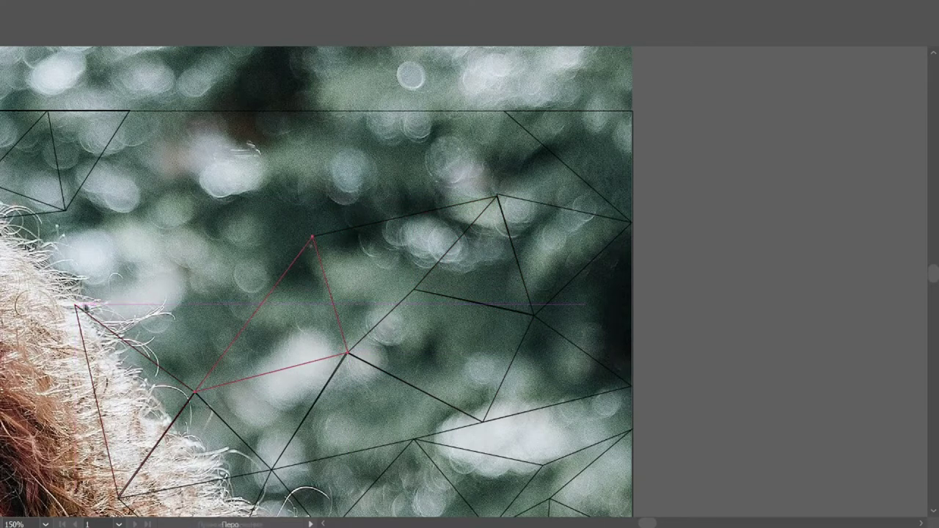
click(196, 394)
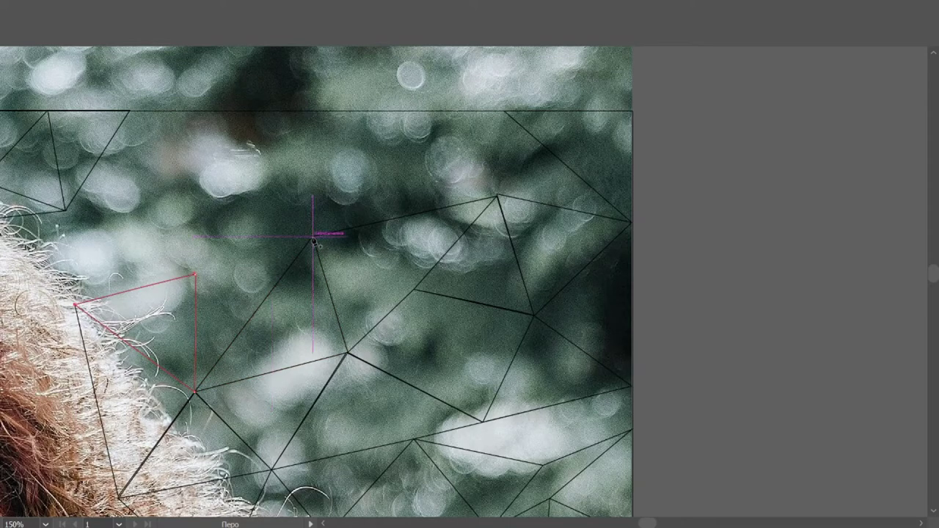
scroll(314, 239, up, 2)
Build upper-right triangles whose vertices touch the top border line.
click(497, 268)
click(505, 181)
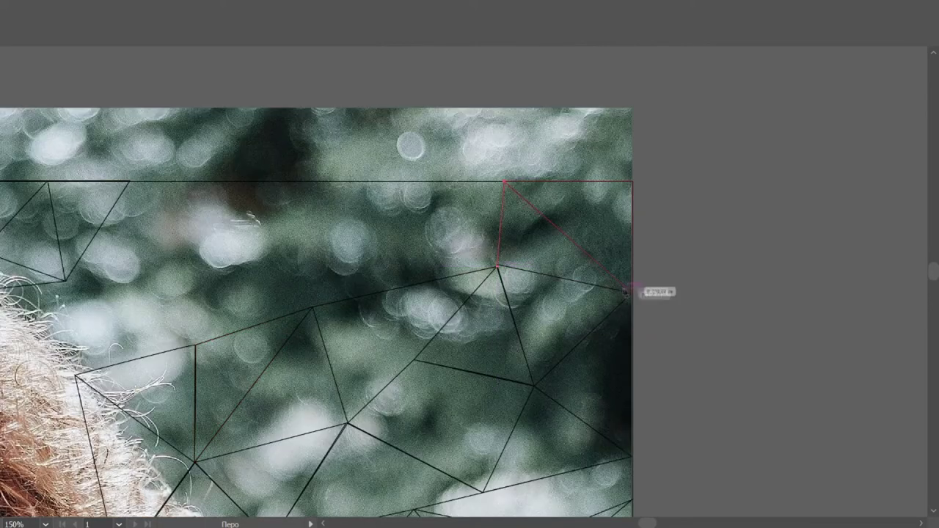
click(496, 268)
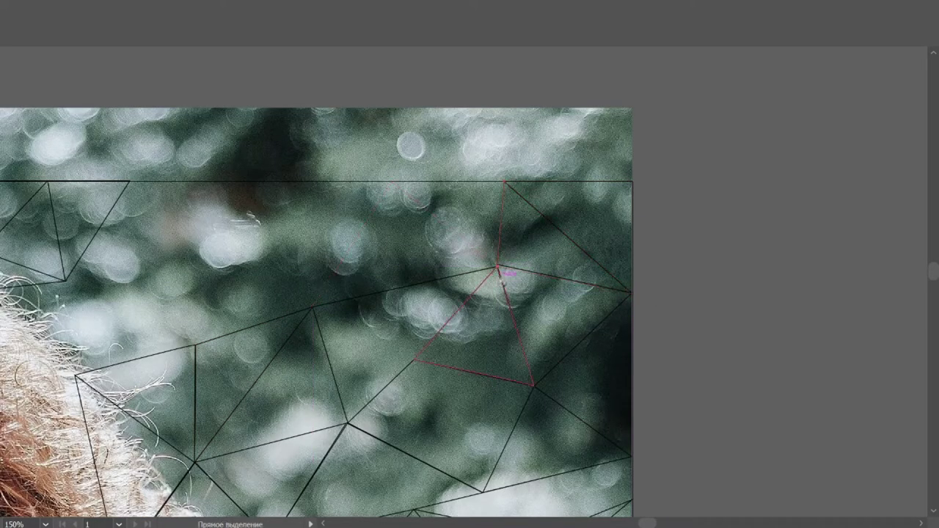
scroll(499, 268, up, 3)
scroll(485, 268, down, 2)
click(489, 157)
click(657, 301)
click(478, 268)
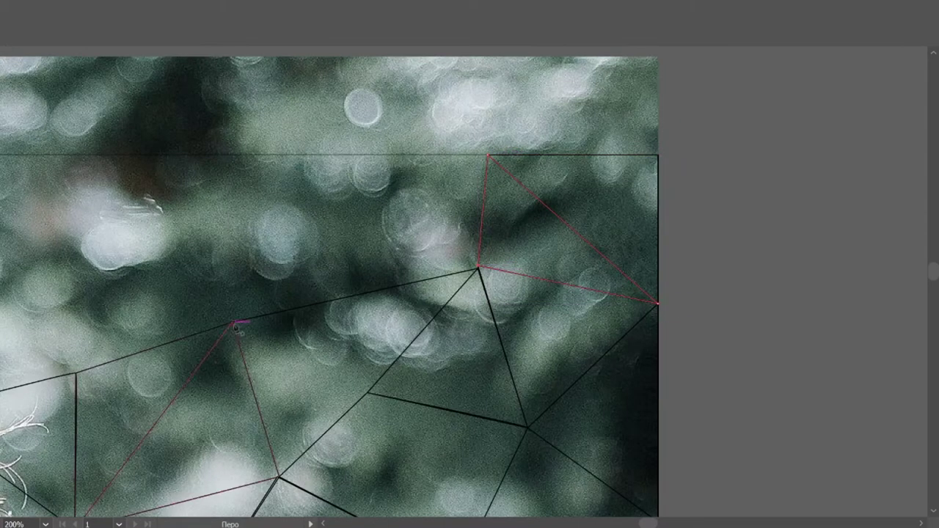
click(339, 156)
scroll(468, 196, up, 2)
Draw a wide triangle running along the top border line.
click(488, 341)
click(488, 341)
click(507, 115)
click(211, 115)
click(489, 341)
scroll(488, 341, down, 2)
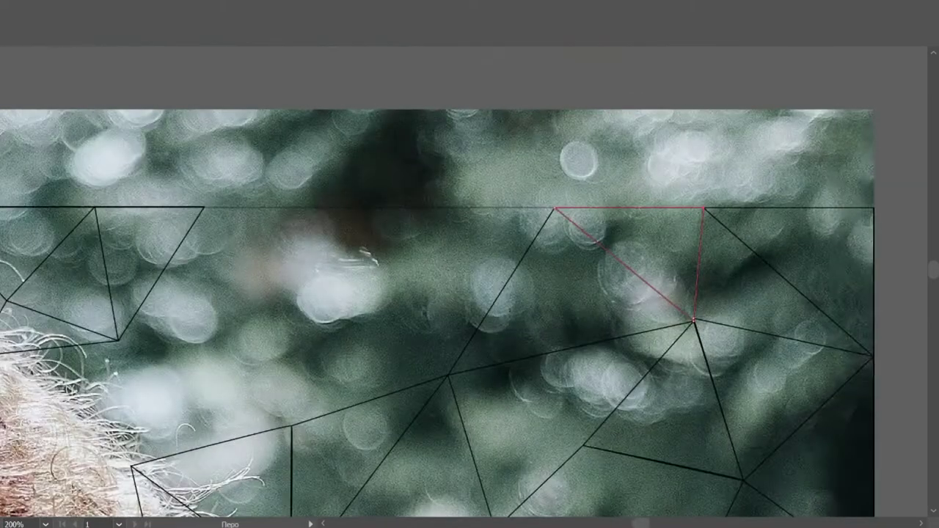
scroll(304, 210, left, 2)
Add a row of triangles sitting on the top border line.
click(297, 208)
click(430, 208)
click(367, 344)
click(297, 208)
click(650, 208)
click(427, 208)
click(541, 375)
click(367, 344)
Add triangles under the top border, closing one between the top band and hair.
click(297, 208)
click(367, 344)
click(213, 341)
click(297, 207)
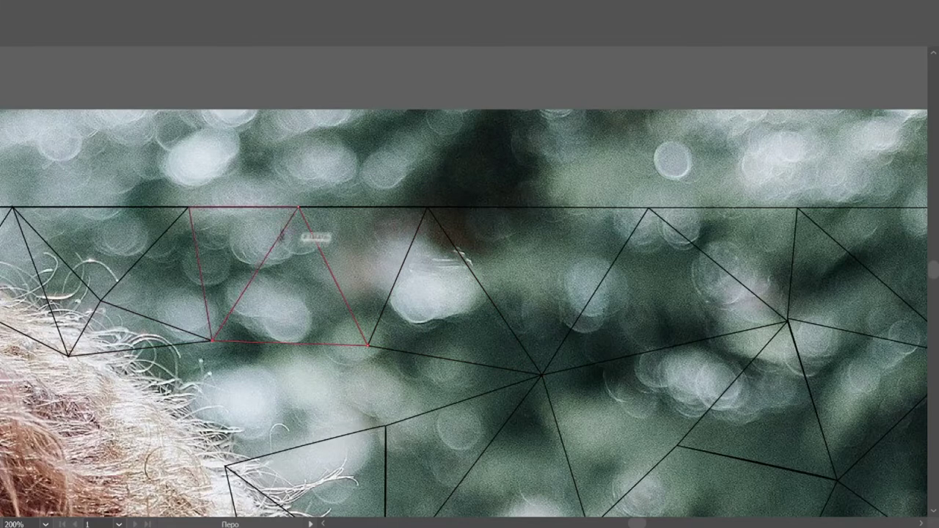
click(367, 344)
click(226, 465)
click(367, 345)
Draw the final triangle above the hair, completing the background mesh.
click(68, 356)
click(226, 466)
click(367, 345)
click(213, 341)
scroll(396, 338, left, 5)
scroll(396, 337, down, 4)
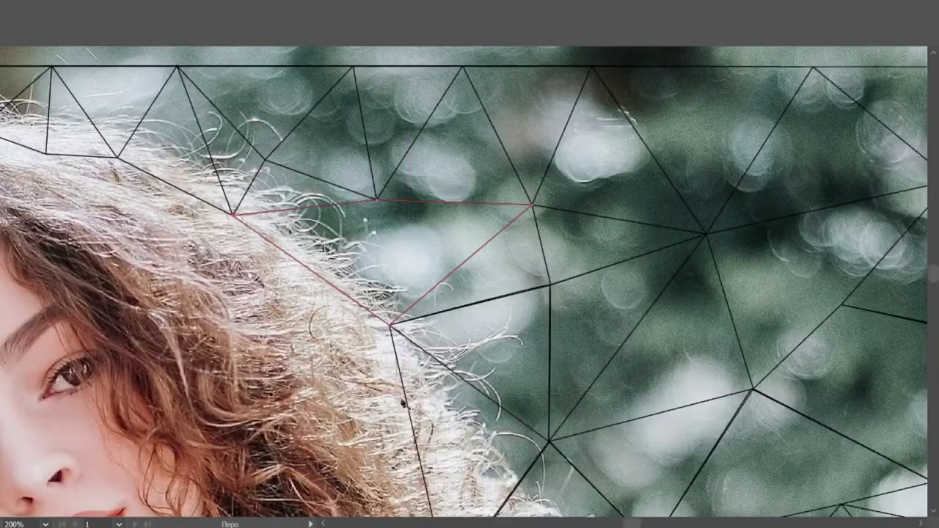
scroll(413, 428, down, 4)
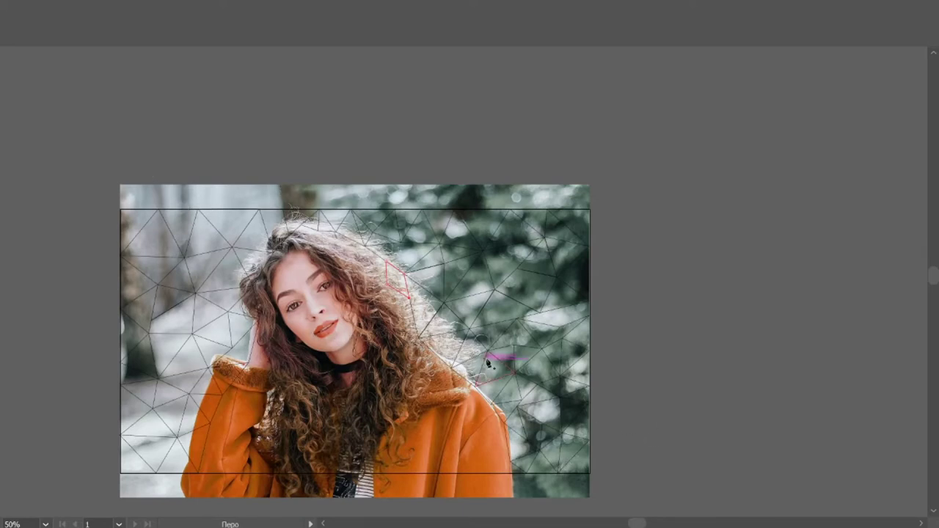
Fill the top-left background triangles with grey.
scroll(281, 360, up, 1)
scroll(183, 294, up, 1)
scroll(161, 235, up, 1)
scroll(271, 225, up, 1)
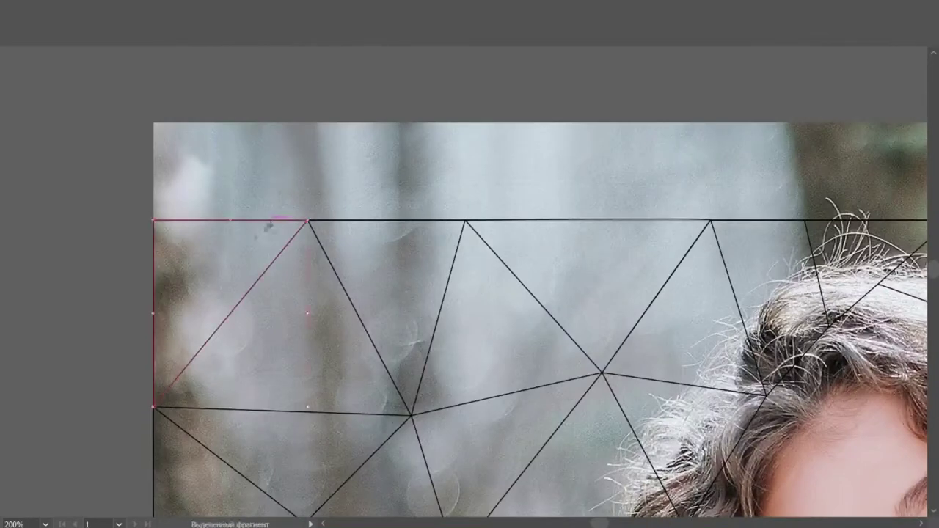
click(272, 224)
click(298, 416)
click(346, 302)
Fill the middle and upper background triangles above the hair with light grey and grey.
click(451, 308)
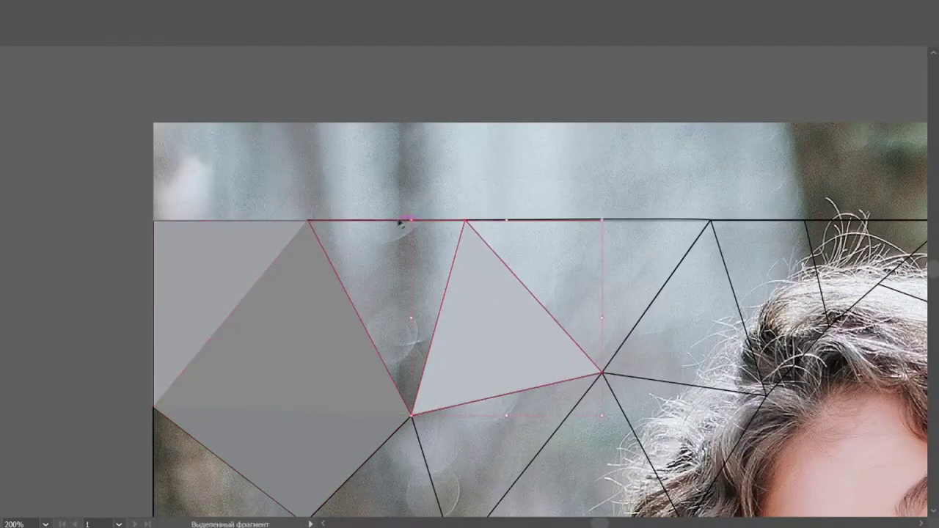
click(400, 229)
click(558, 253)
click(697, 323)
scroll(660, 352, down, 2)
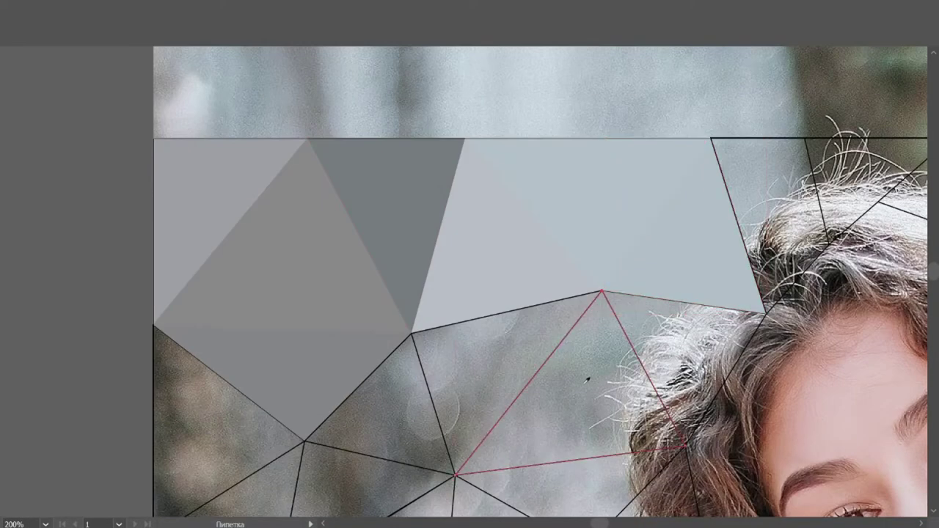
click(586, 382)
click(528, 311)
Fill the left-edge background triangles with grey, dark and brown tones.
scroll(529, 310, down, 2)
click(323, 334)
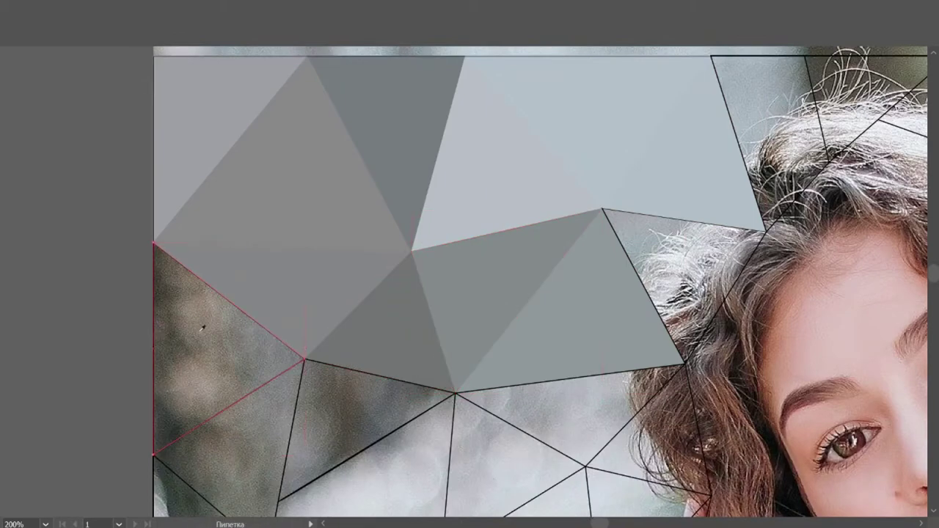
click(202, 334)
scroll(203, 334, down, 2)
click(352, 338)
scroll(180, 400, down, 2)
scroll(180, 400, down, 2)
click(213, 400)
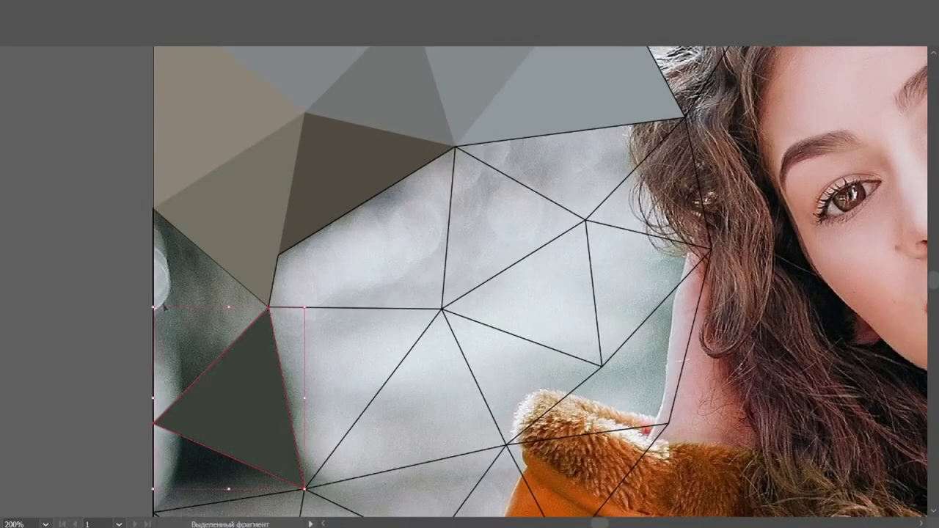
Fill the central polygon and surrounding triangles light grey and grey.
click(198, 315)
click(338, 345)
click(484, 220)
click(388, 216)
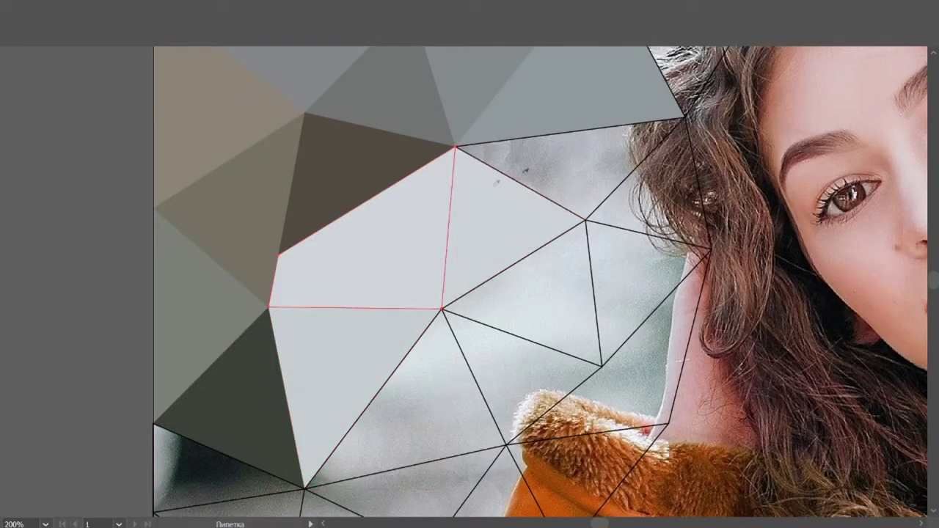
click(496, 182)
click(646, 293)
click(543, 293)
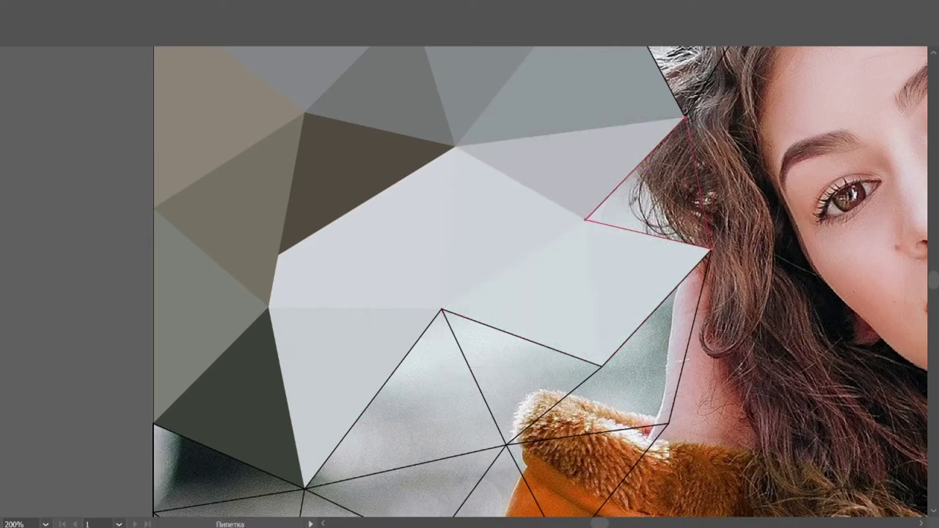
Fill the triangles below the central polygon and collar with grey.
scroll(422, 327, down, 2)
click(422, 326)
click(629, 294)
scroll(629, 293, down, 2)
click(236, 347)
click(346, 373)
click(472, 357)
click(419, 317)
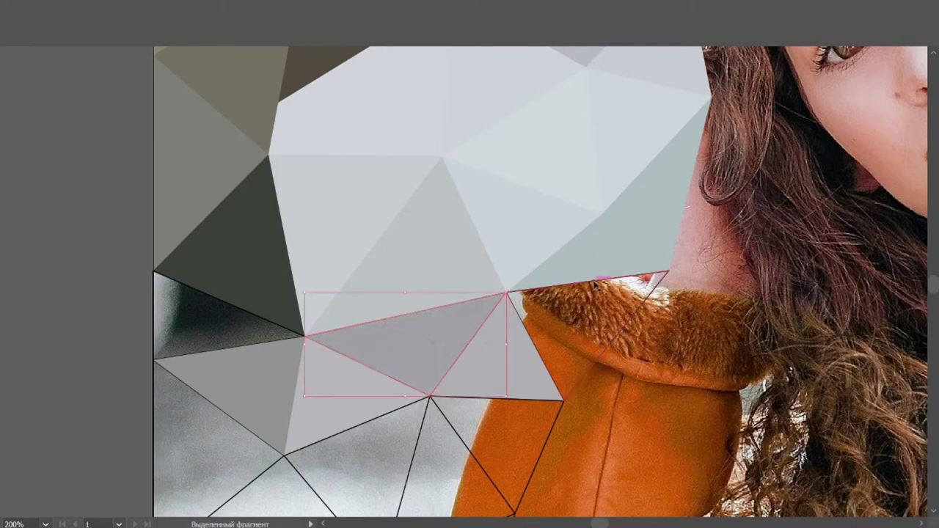
Fill the lower-left triangles with grey and light tones.
scroll(220, 323, down, 2)
click(199, 367)
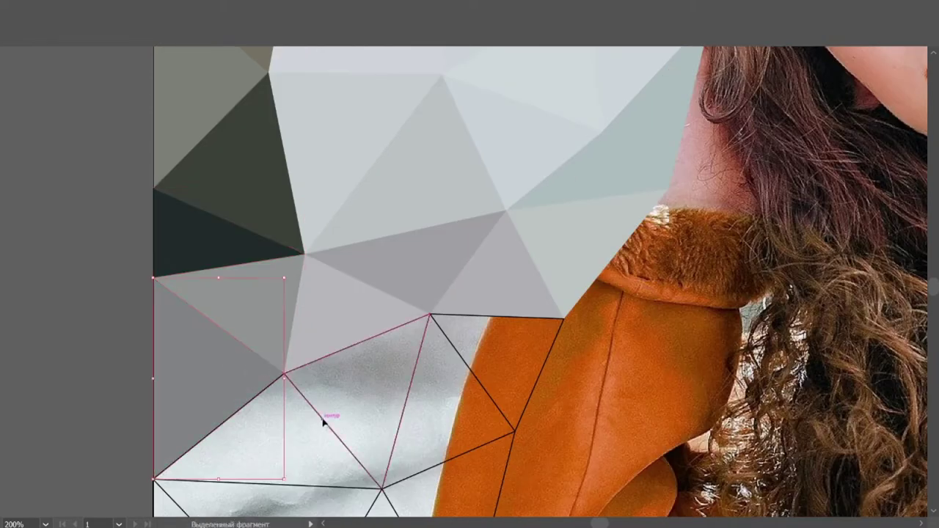
click(326, 422)
click(233, 422)
click(413, 389)
Fill the last triangles down beside the jacket with light grey.
scroll(420, 347, down, 2)
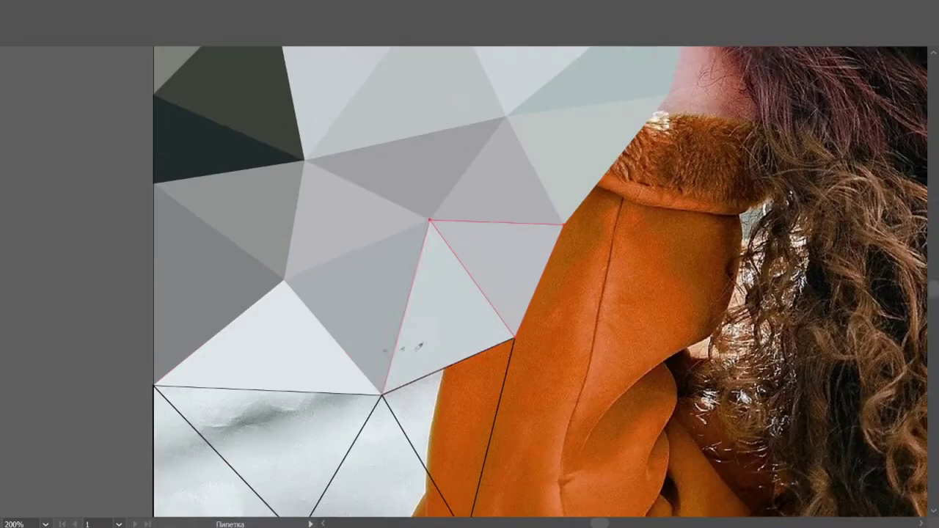
scroll(420, 347, down, 3)
click(269, 361)
click(228, 389)
click(350, 394)
click(495, 281)
scroll(132, 260, down, 5)
Fill the left triangles light grey and those beside the hair dark brown and grey.
scroll(458, 287, up, 5)
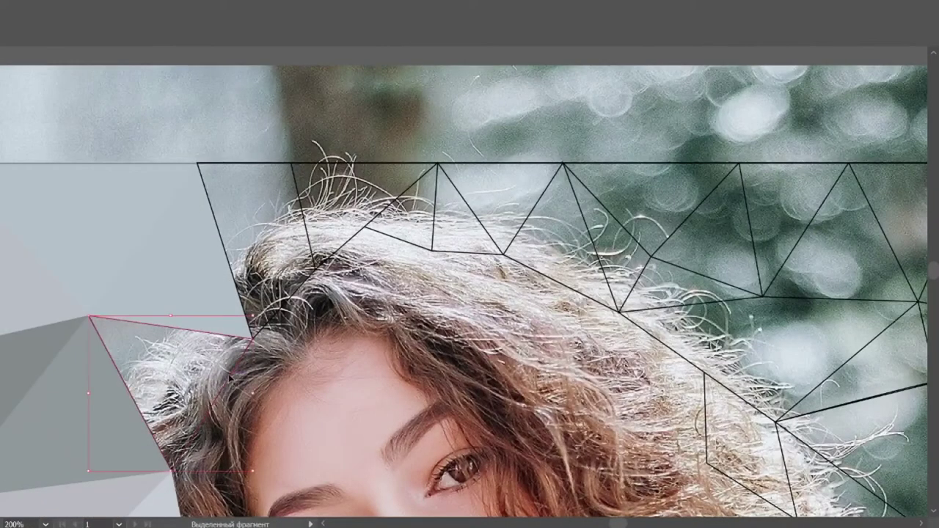
click(213, 382)
click(249, 242)
click(411, 205)
click(353, 191)
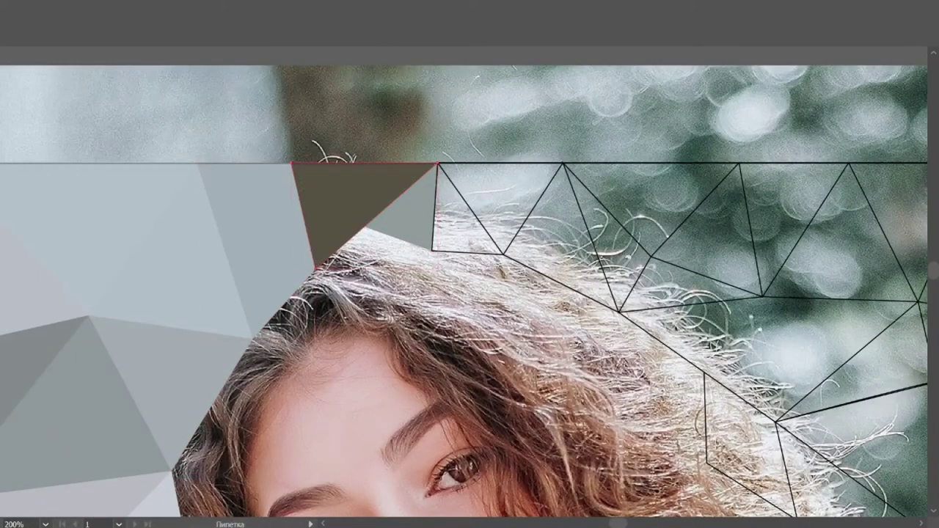
click(459, 220)
click(565, 235)
Fill the top triangles near the upper-right hair light grey and grey-green.
click(499, 189)
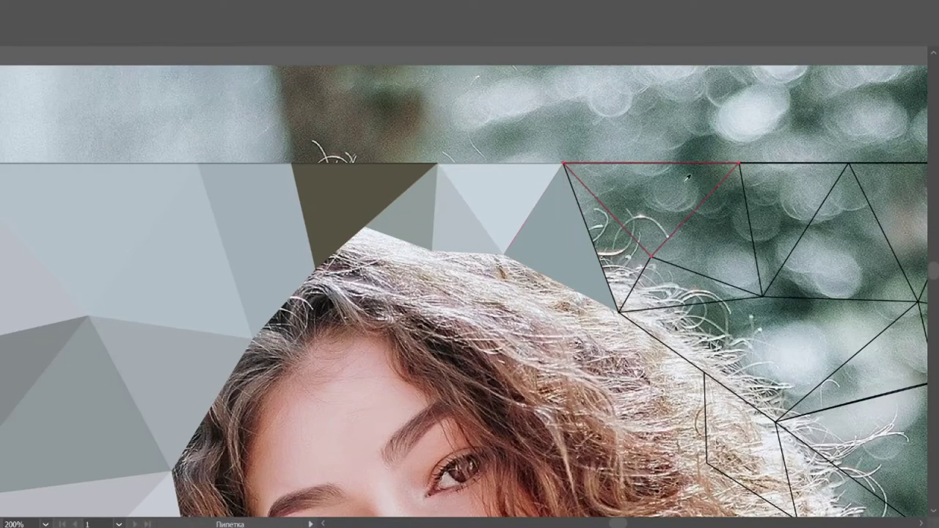
click(689, 176)
click(602, 206)
click(697, 242)
scroll(571, 187, down, 5)
key(ctrl+1)
Fill the faces beside the hair light grey and the top-row triangles green.
click(320, 339)
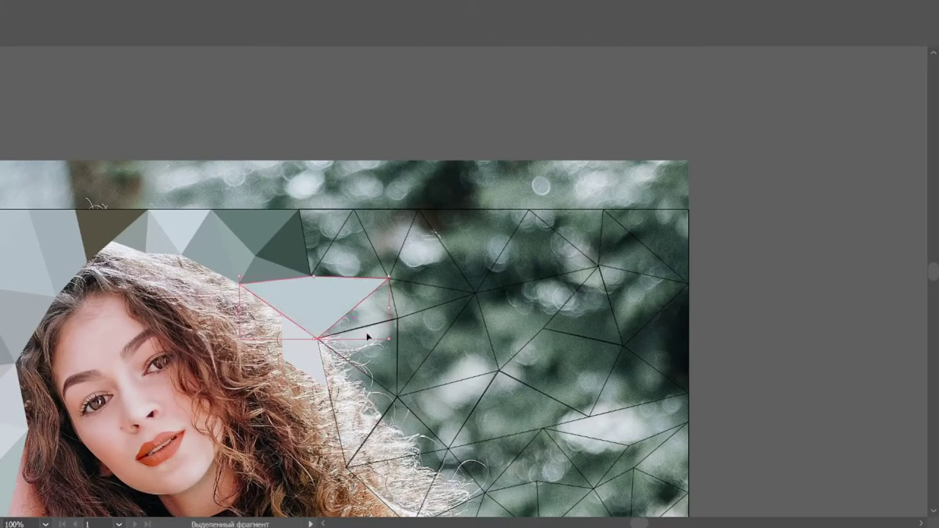
click(315, 301)
click(367, 330)
click(430, 256)
click(364, 235)
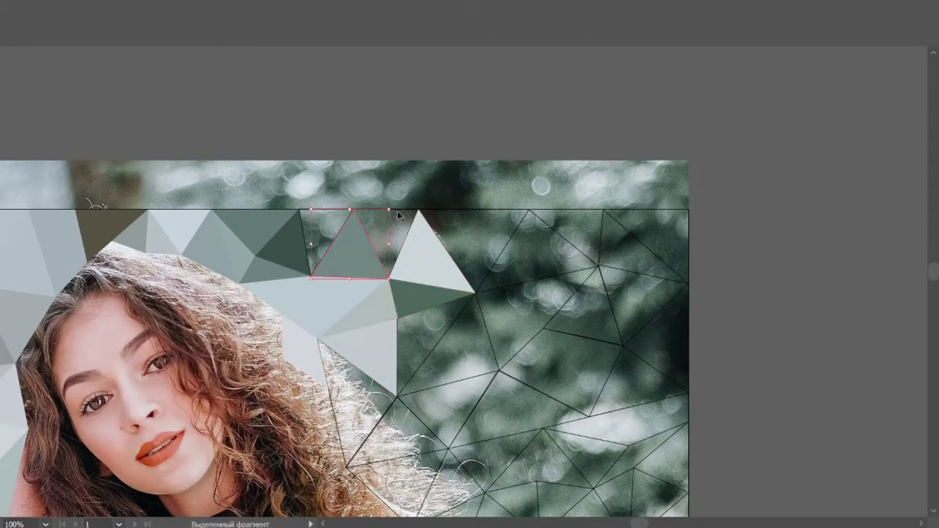
click(331, 242)
click(316, 220)
Fill the wide top triangles green and the top-right corner ones dark green and near-black.
click(484, 228)
click(576, 228)
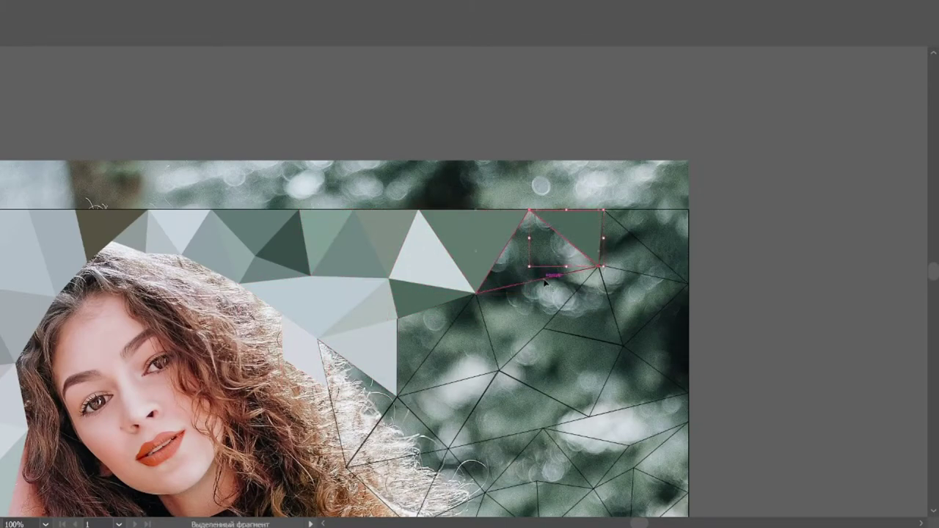
click(536, 256)
click(589, 310)
click(634, 253)
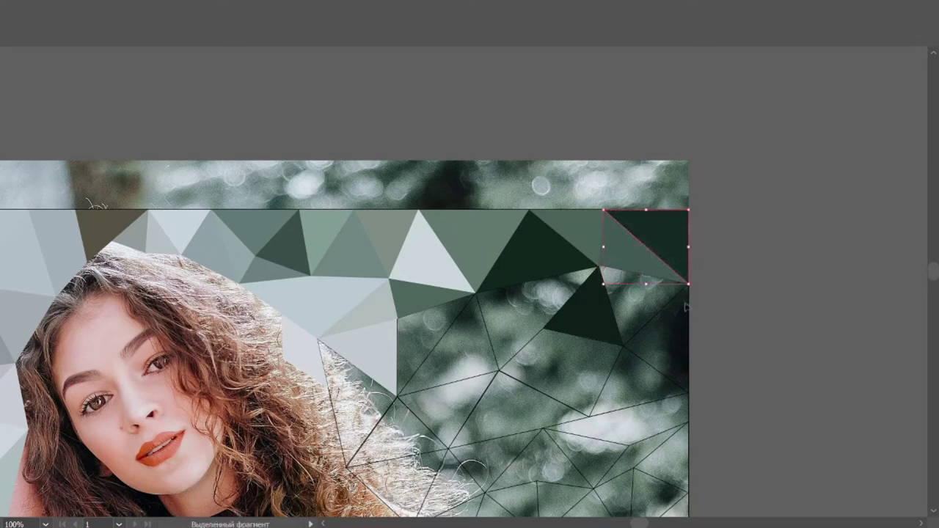
click(664, 330)
Refill the right-edge triangle green and fill its neighbours green and grey-green.
click(649, 323)
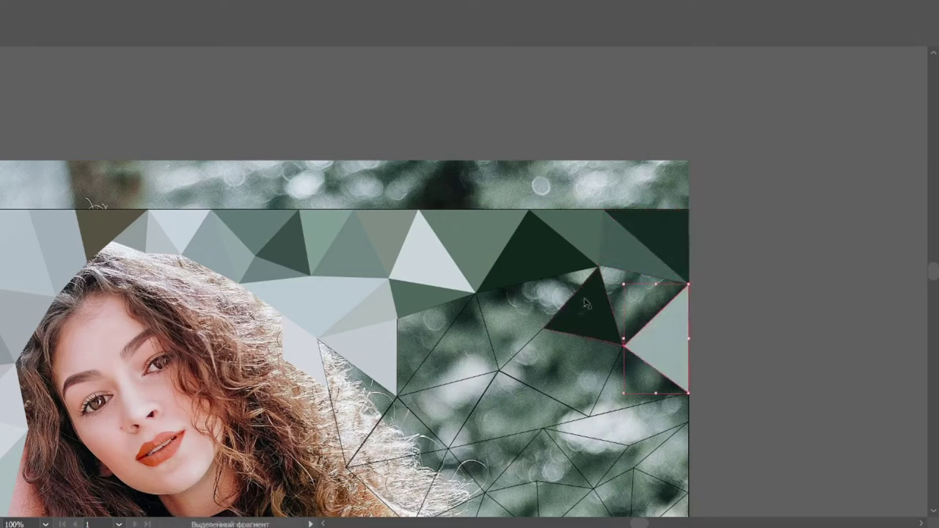
click(649, 323)
click(529, 318)
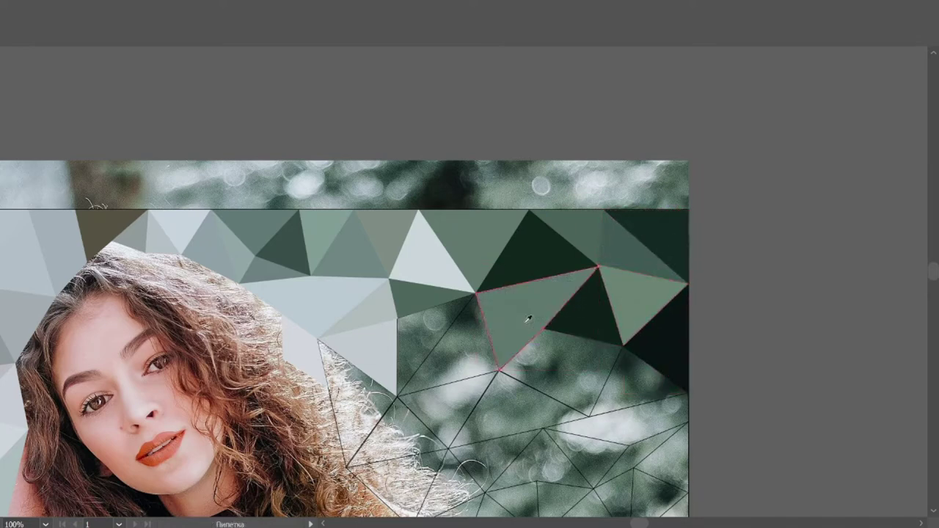
click(463, 378)
scroll(463, 379, up, 2)
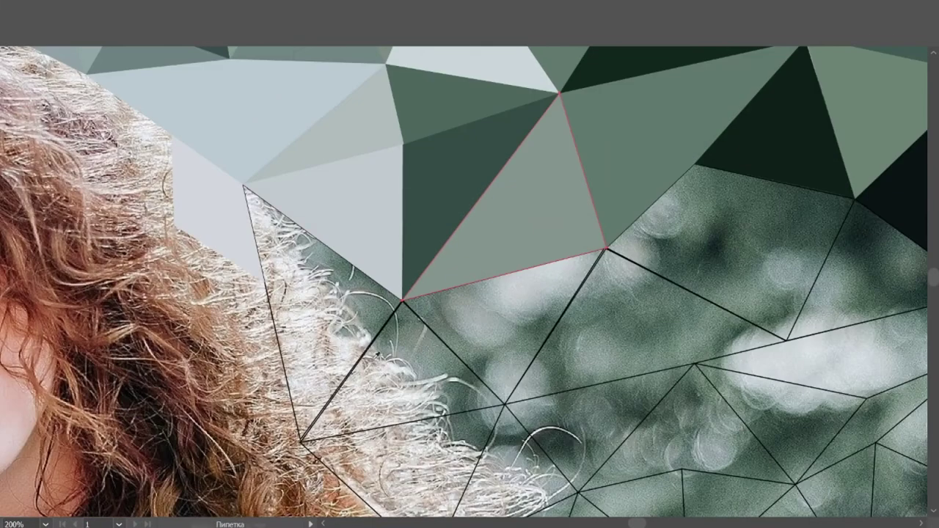
Fill the remaining lower background triangles with greens and one dark tone.
click(316, 308)
click(505, 318)
click(403, 382)
scroll(404, 382, down, 2)
click(519, 350)
click(411, 382)
click(327, 283)
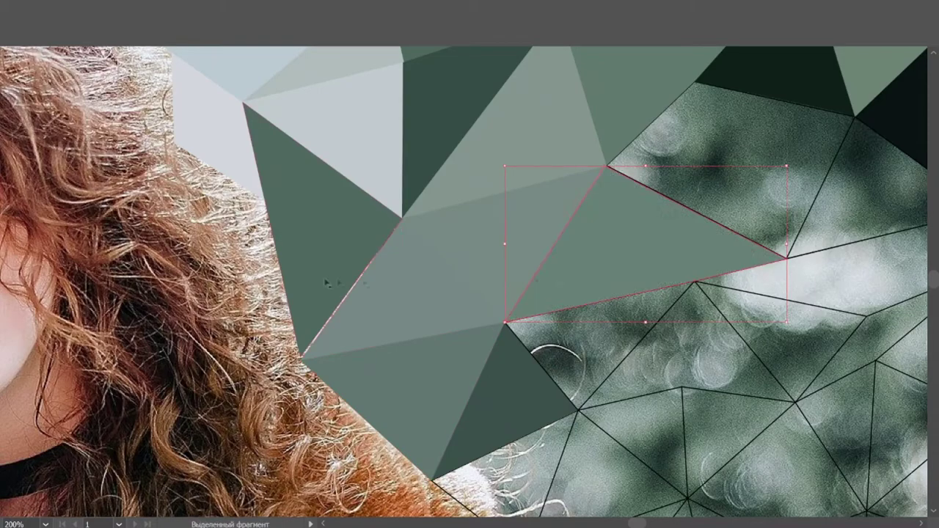
click(497, 390)
Fill the upper-right, lower-right and bottom-middle triangles green.
key(ctrl+0)
scroll(678, 470, up, 5)
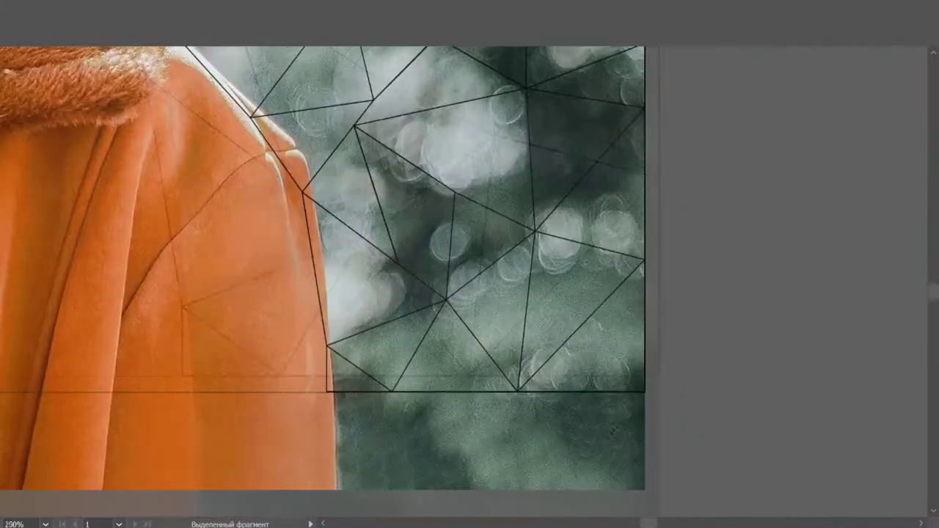
click(543, 242)
click(615, 268)
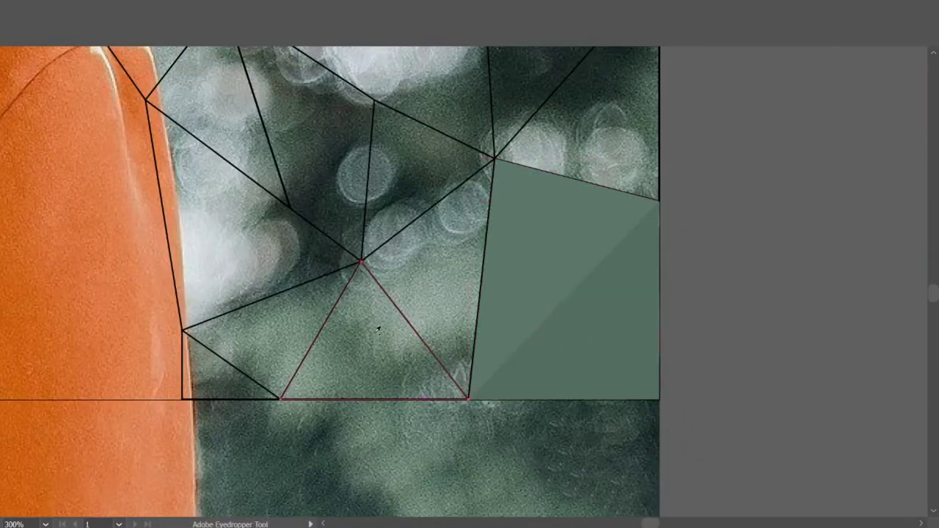
click(377, 325)
Fill the middle and left triangles with sampled greens.
click(416, 154)
click(440, 272)
click(245, 262)
click(272, 345)
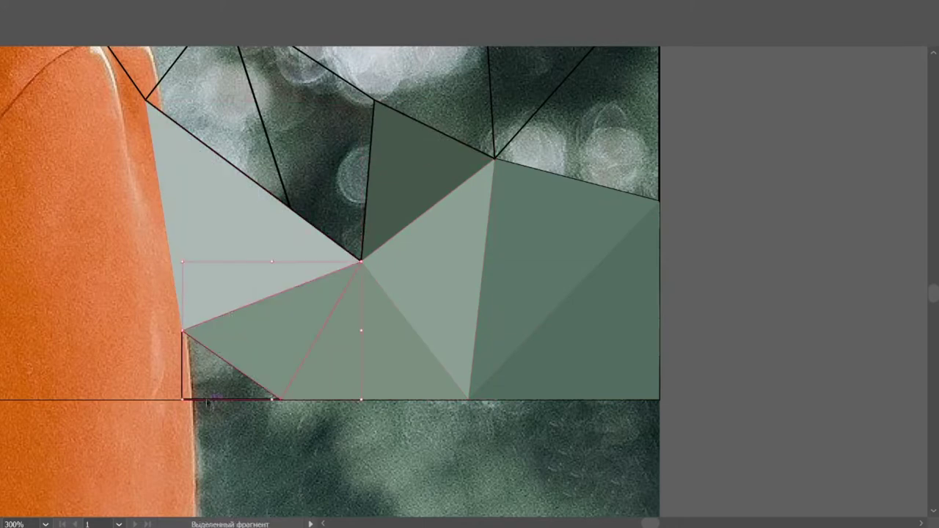
click(213, 382)
scroll(305, 347, up, 2)
scroll(305, 346, up, 2)
Fill the next row of triangles grey, pale grey, dark and dark green.
click(219, 277)
click(402, 192)
click(309, 308)
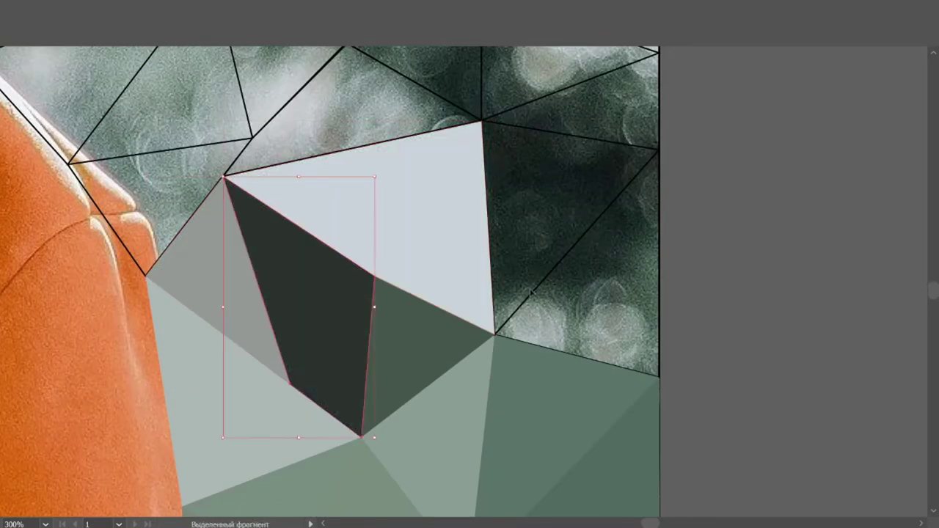
click(536, 233)
click(634, 277)
scroll(513, 293, up, 3)
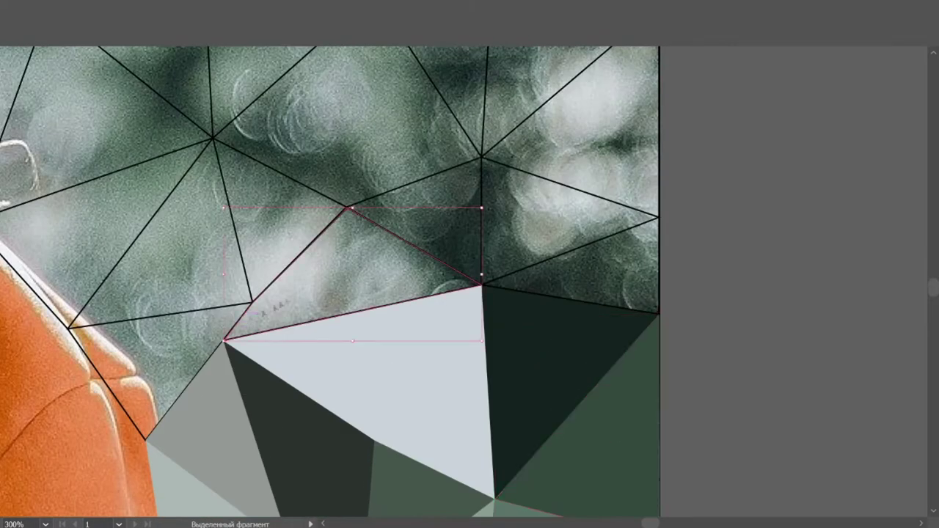
Fill the upper triangles with grey, green, pale green, grey-green and dark green.
click(360, 264)
click(177, 313)
click(168, 352)
click(345, 110)
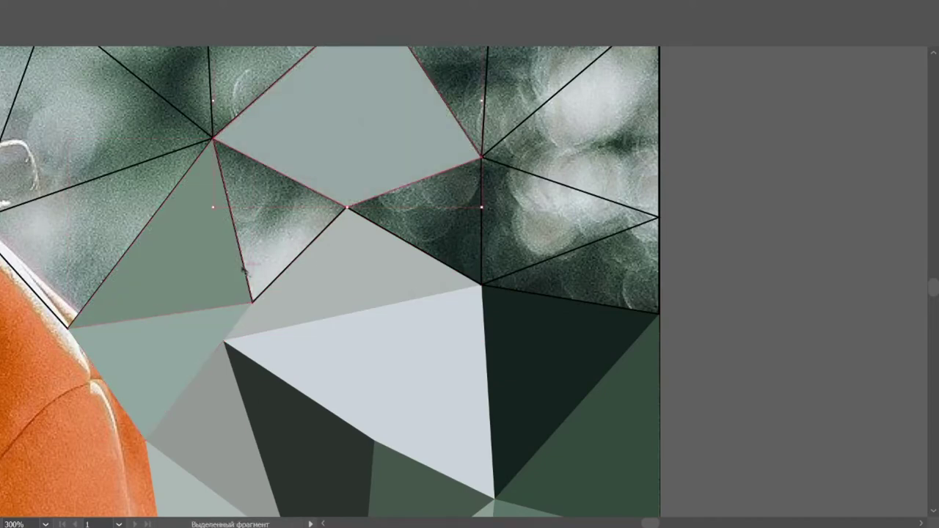
click(248, 271)
click(448, 217)
click(565, 220)
Fill the right triangle pale grey and the upper-middle and upper-right triangles green.
scroll(661, 307, up, 3)
click(587, 250)
click(447, 190)
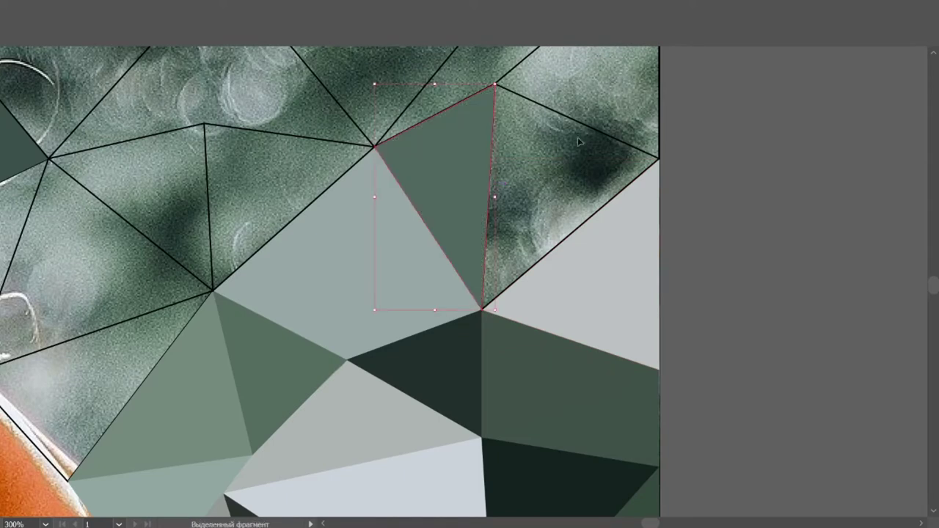
click(598, 127)
scroll(598, 126, up, 1)
Fill the top strip of triangles and the left triangle with greens.
click(224, 130)
click(132, 264)
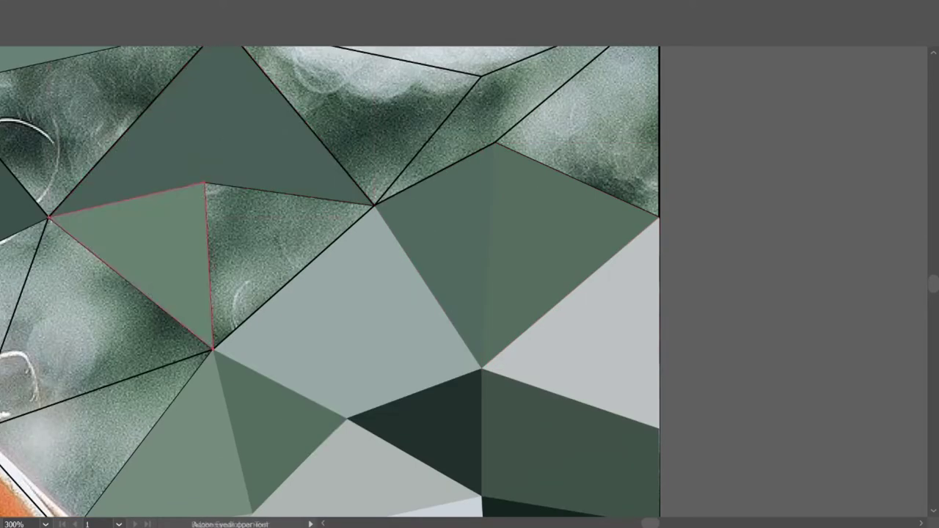
click(286, 249)
click(362, 112)
click(470, 121)
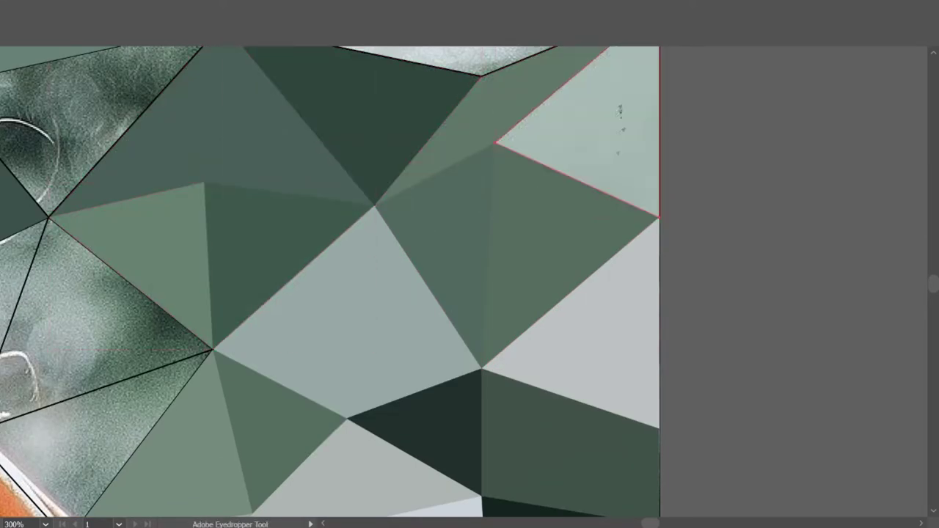
scroll(470, 319, up, 5)
Replace the last textured triangles with flat sampled green and grey fills.
click(470, 320)
scroll(471, 319, down, 3)
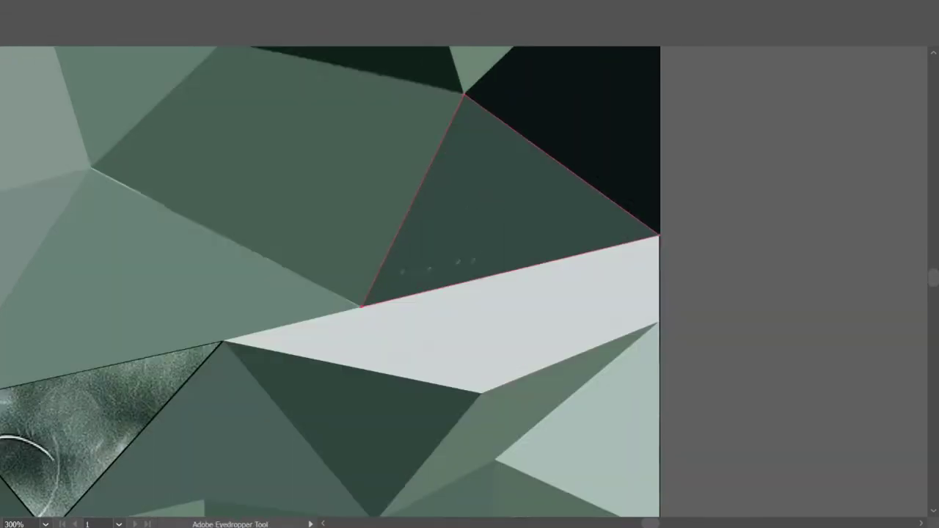
ctrl+click(125, 272)
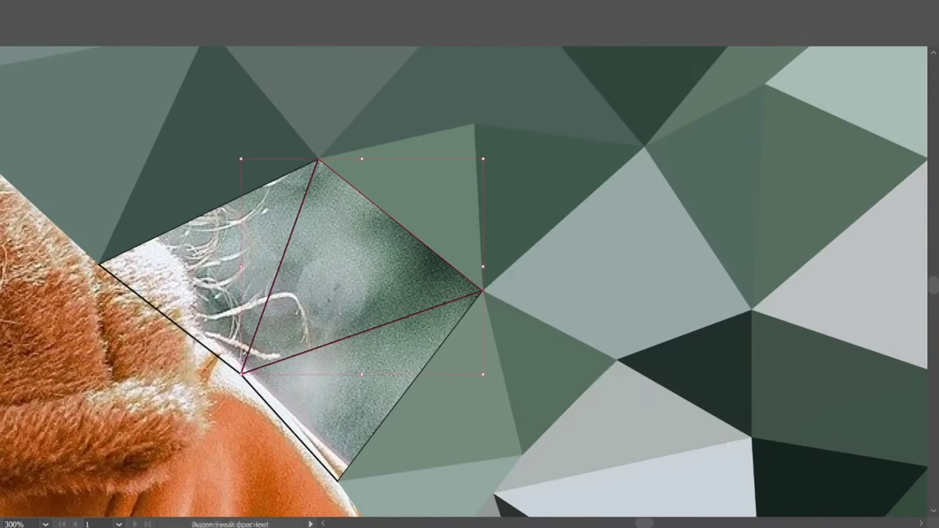
click(482, 387)
click(361, 375)
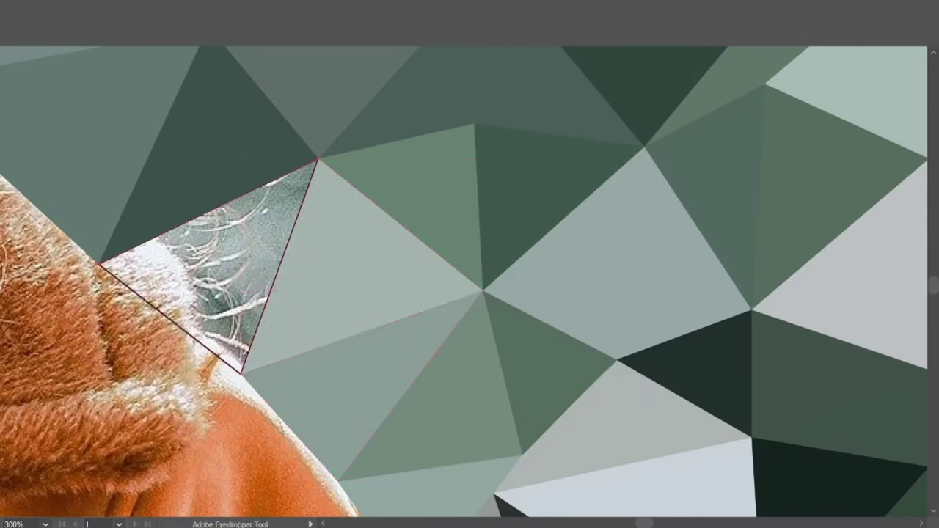
click(185, 396)
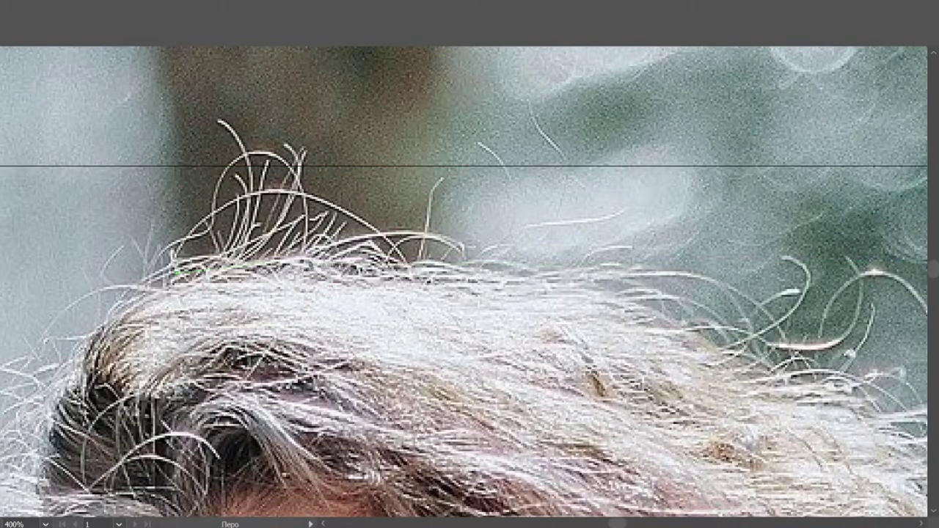
Outline the first two adjoining triangles along the top edge of the hair.
click(360, 253)
click(295, 344)
click(177, 275)
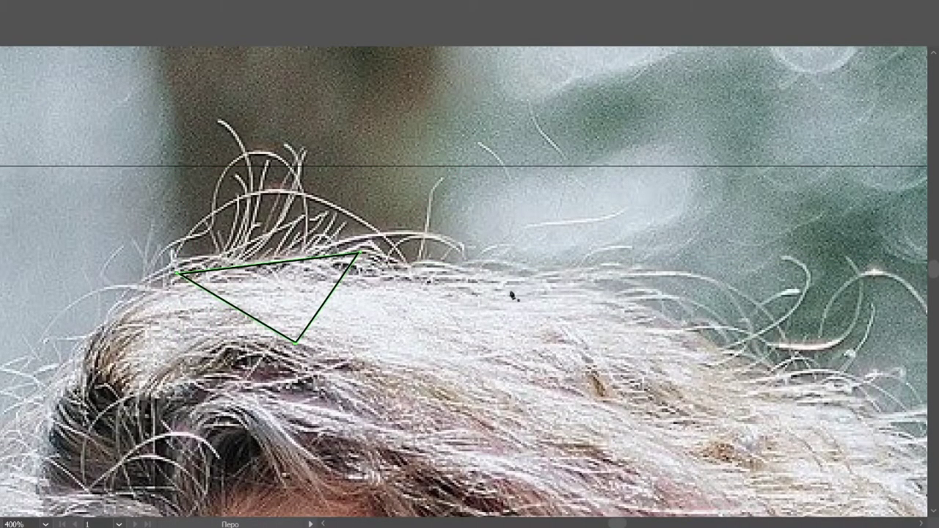
click(495, 269)
click(535, 367)
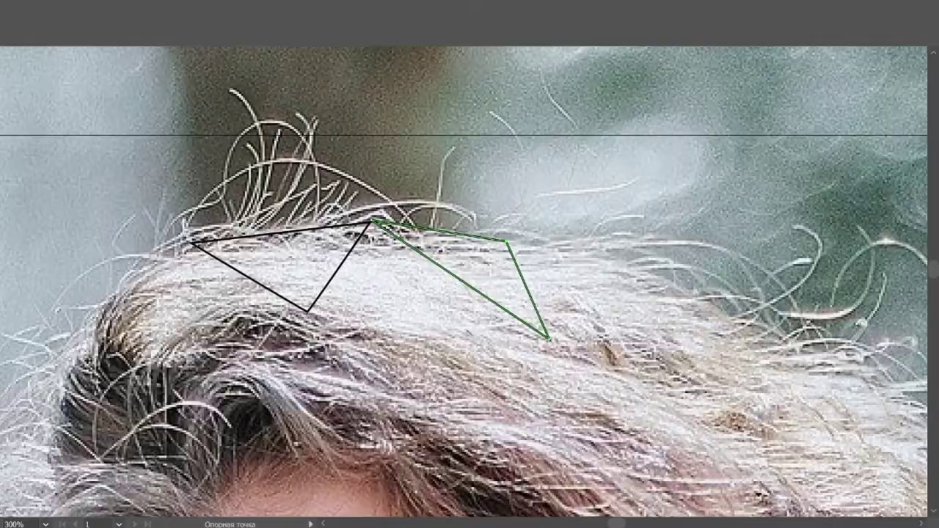
click(548, 341)
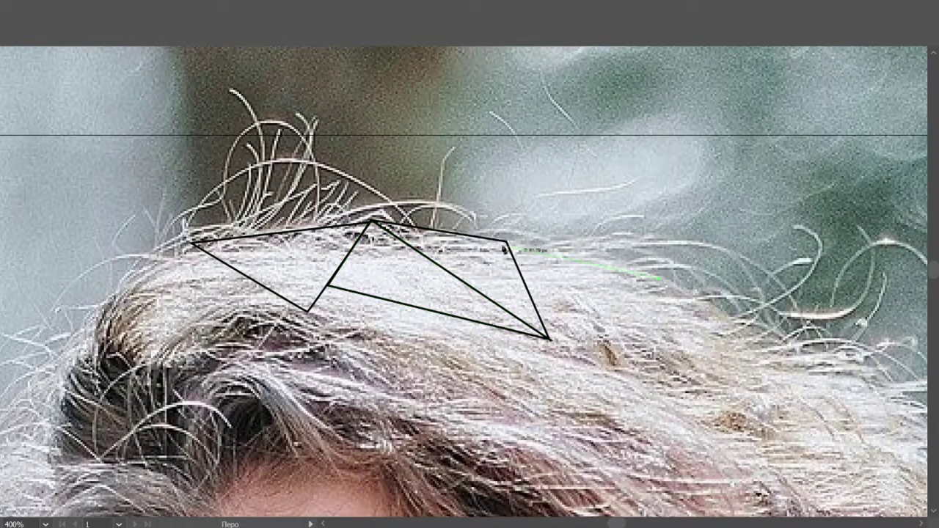
Check the triangles against the background, then extend the zigzag along the hair edge.
key(ctrl+minus)
key(ctrl+minus)
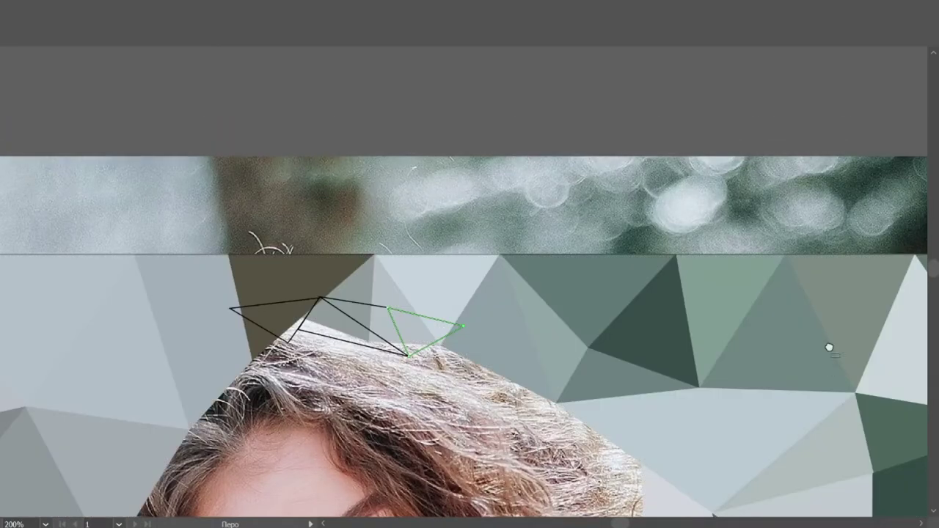
key(ctrl+plus)
key(ctrl+plus)
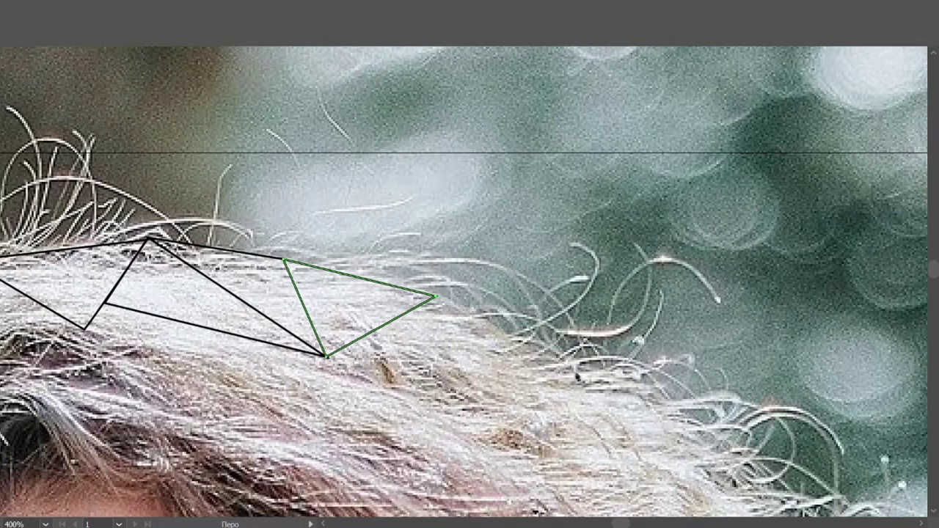
click(563, 362)
click(527, 440)
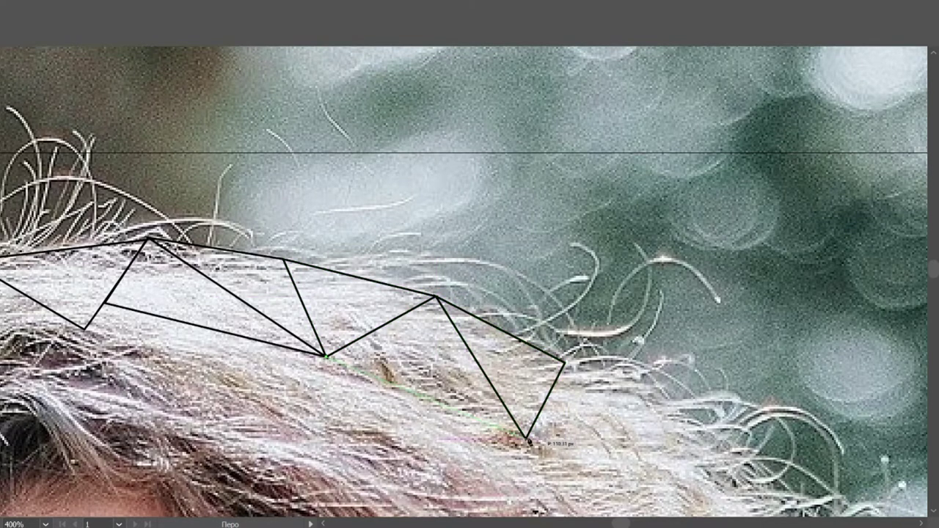
click(498, 396)
key(ctrl+minus)
key(ctrl+minus)
key(ctrl+plus)
key(ctrl+plus)
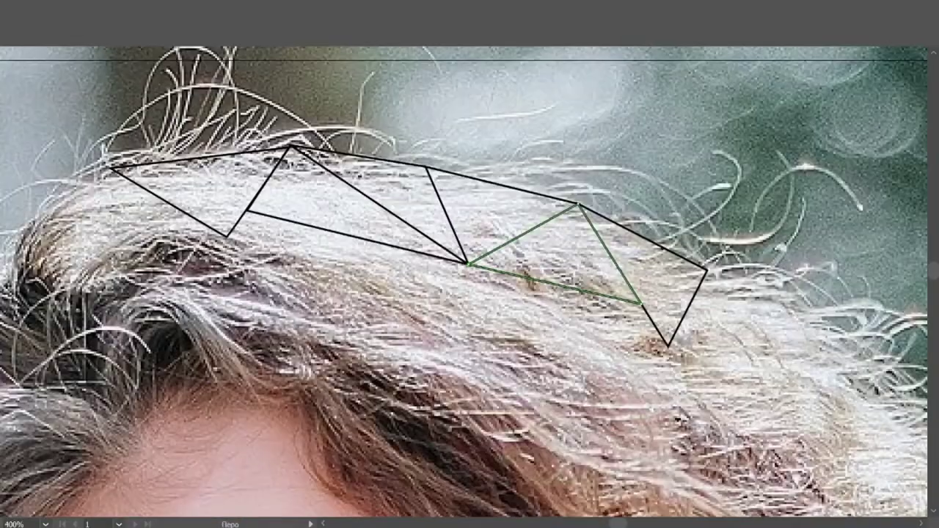
click(469, 264)
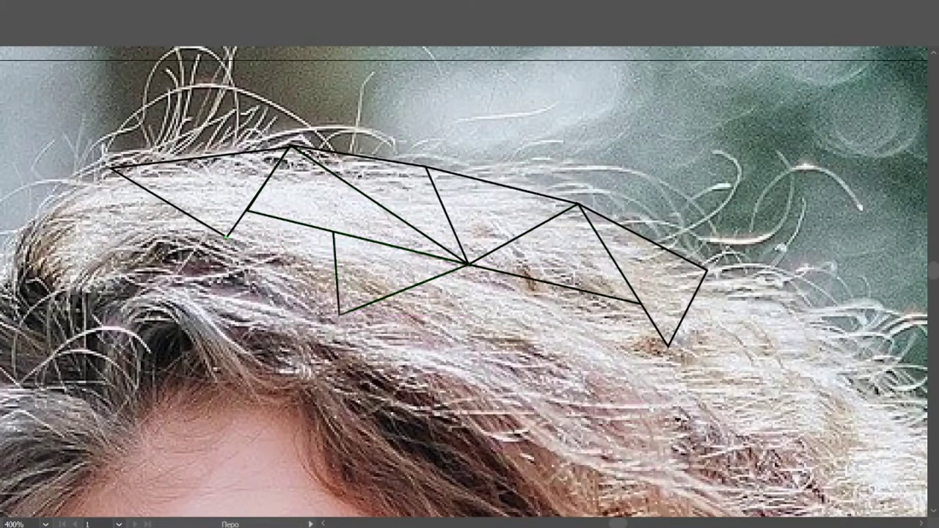
Add triangles below the first ones and fill the gap on the left of the strip.
click(250, 211)
key(ctrl+minus)
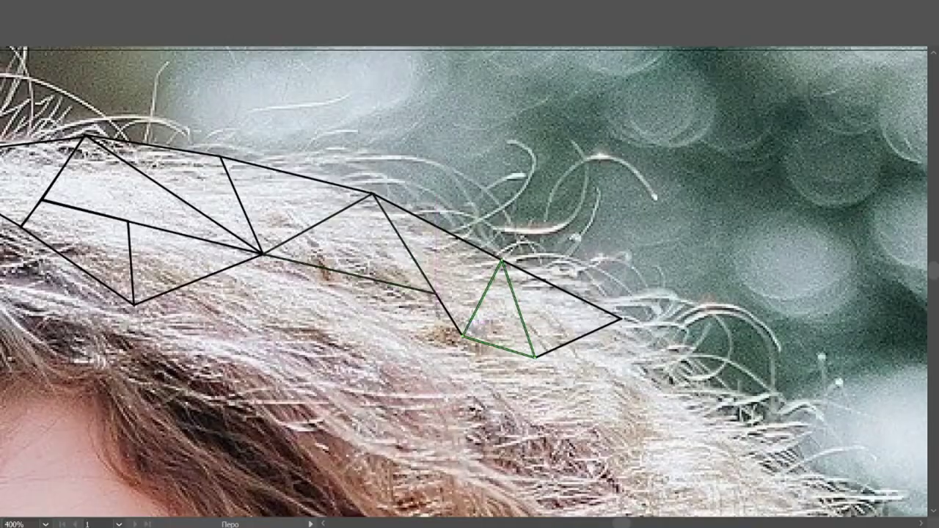
scroll(466, 334, up, 1)
click(465, 335)
click(438, 294)
click(334, 353)
click(134, 303)
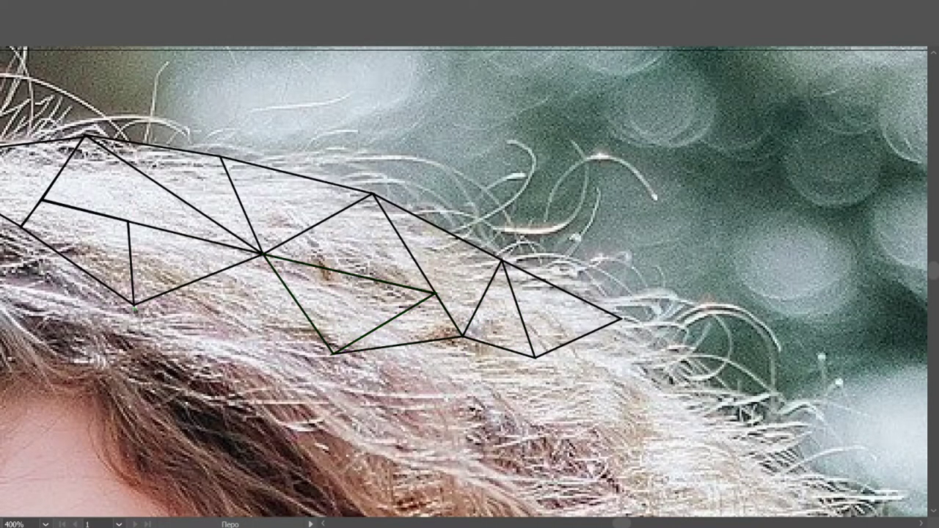
click(534, 358)
Draw triangles down the right side of the hair, filling the gap between pieces.
click(462, 336)
click(514, 445)
click(441, 433)
click(621, 319)
click(598, 402)
click(534, 358)
click(598, 402)
click(514, 445)
Close a new triangle snapped onto shared vertices of the existing mesh.
scroll(546, 434, down, 1)
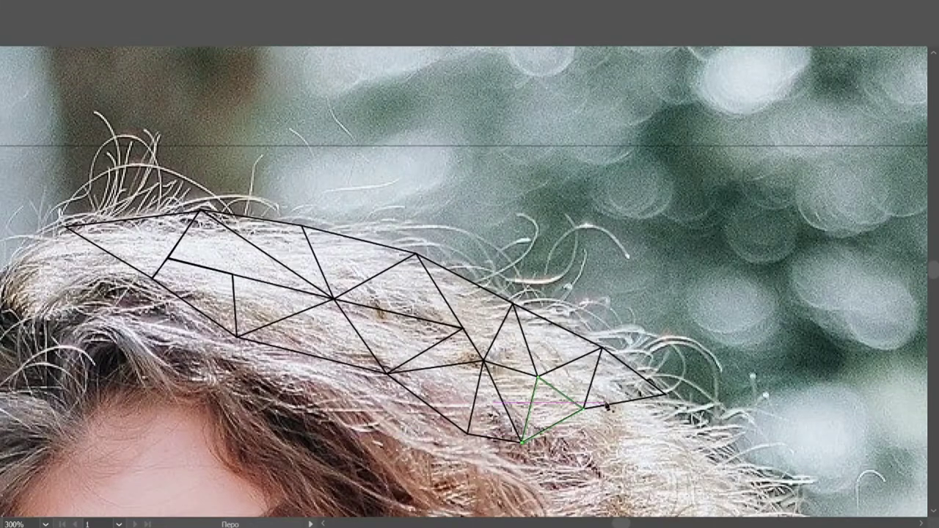
scroll(608, 406, down, 2)
scroll(427, 235, up, 1)
click(537, 312)
click(429, 232)
click(429, 232)
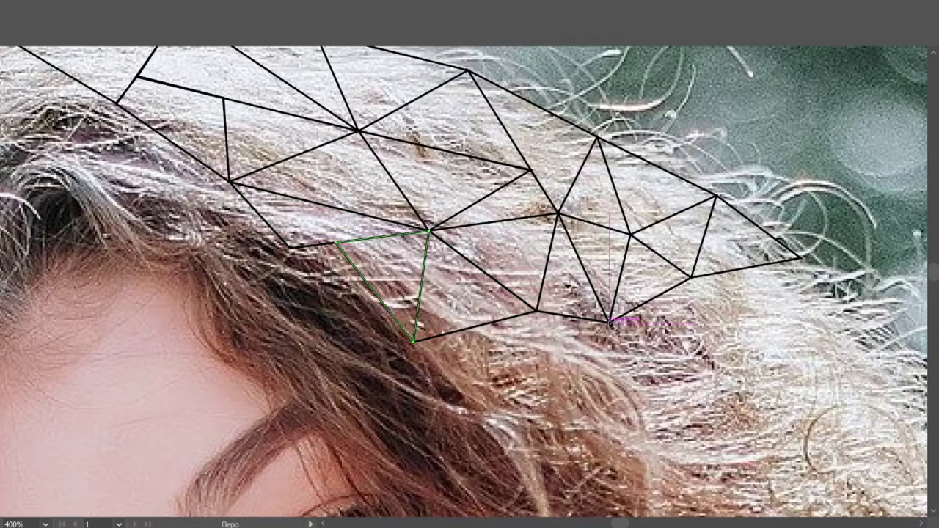
click(540, 386)
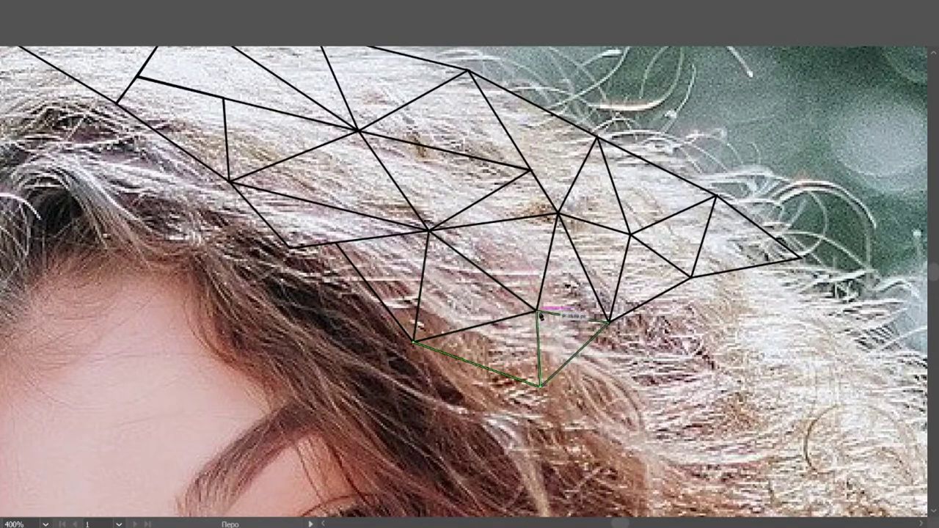
click(538, 314)
click(290, 248)
Outline a four-sided hair piece and a new piece on the left.
click(386, 311)
click(414, 341)
click(429, 231)
click(116, 104)
click(116, 210)
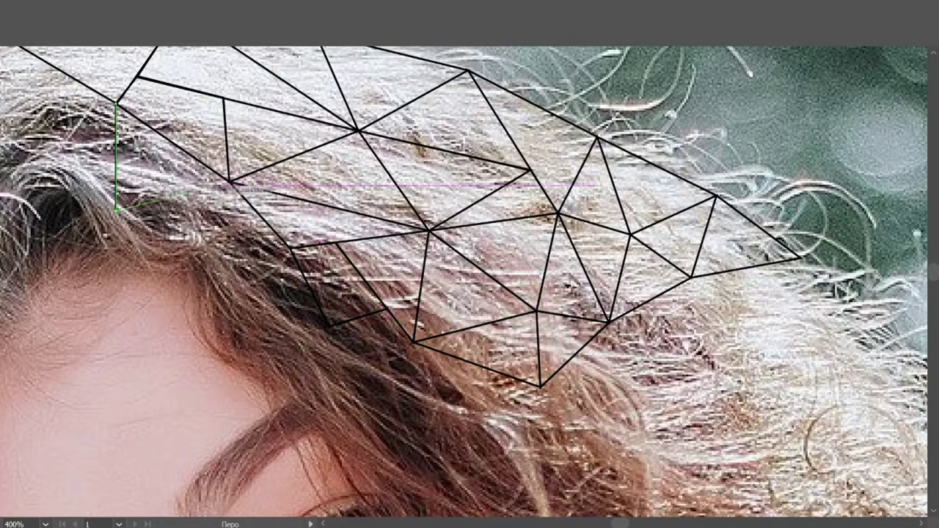
click(290, 248)
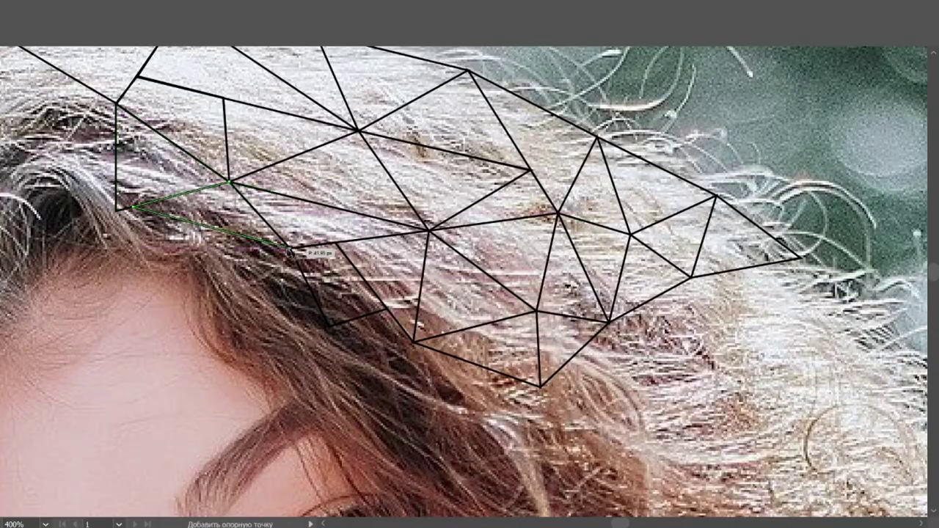
Add triangles below the mesh and extending it rightward.
scroll(411, 265, right, 2)
click(527, 278)
click(542, 389)
click(445, 322)
click(527, 278)
click(527, 277)
click(543, 389)
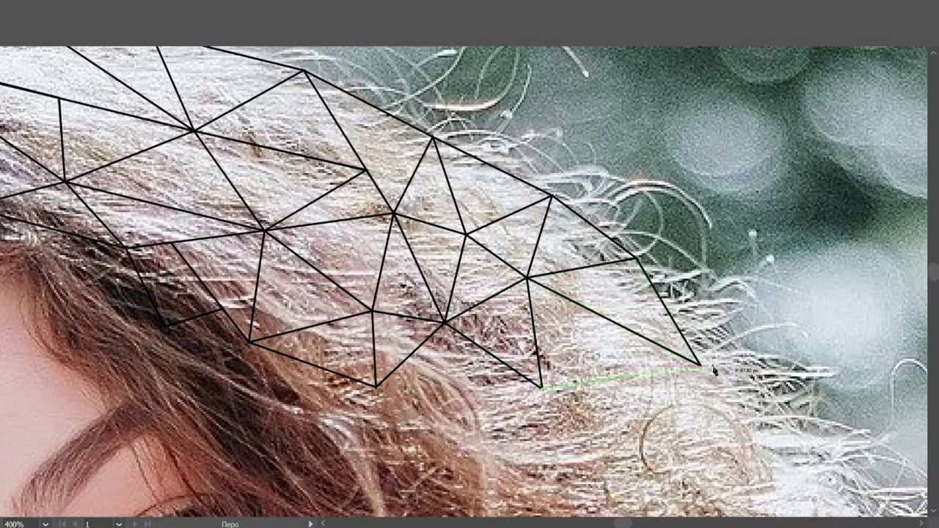
click(701, 366)
Draw triangles along the mesh's lower edge, heading toward the eyebrow.
scroll(470, 293, down, 3)
click(376, 294)
click(541, 294)
click(445, 227)
click(376, 293)
click(249, 248)
click(271, 354)
click(375, 293)
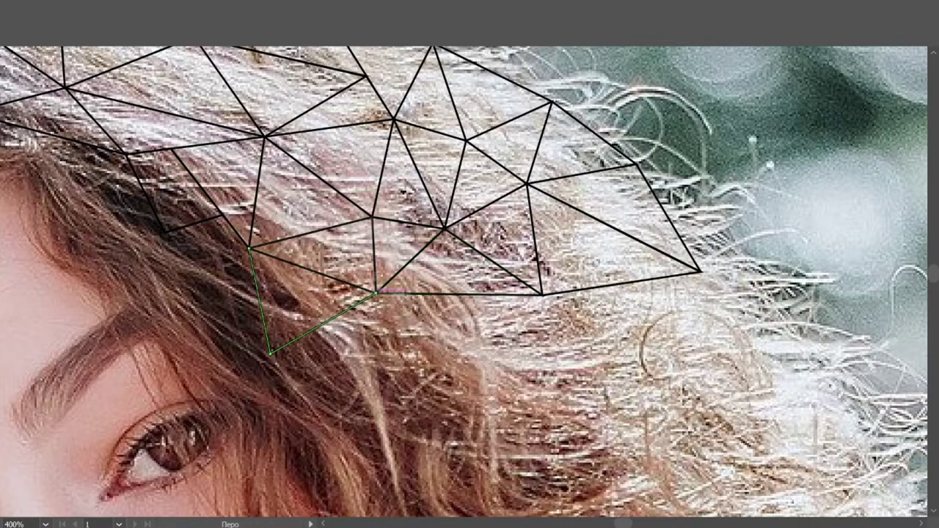
Cover the darker hair strands near the brow with a triangle and a four-sided piece.
click(270, 354)
click(249, 248)
click(223, 214)
click(271, 354)
click(165, 233)
click(180, 315)
click(271, 353)
click(223, 214)
click(165, 233)
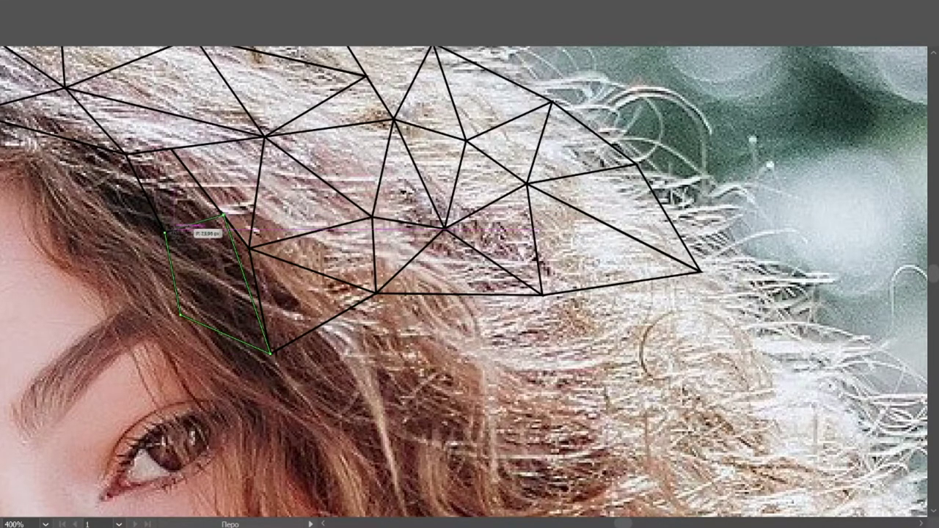
Close a triangle at the left end of the mesh near the top of the head.
drag(165, 233, 533, 453)
click(345, 160)
click(265, 223)
click(358, 244)
click(345, 160)
ctrl+click(393, 188)
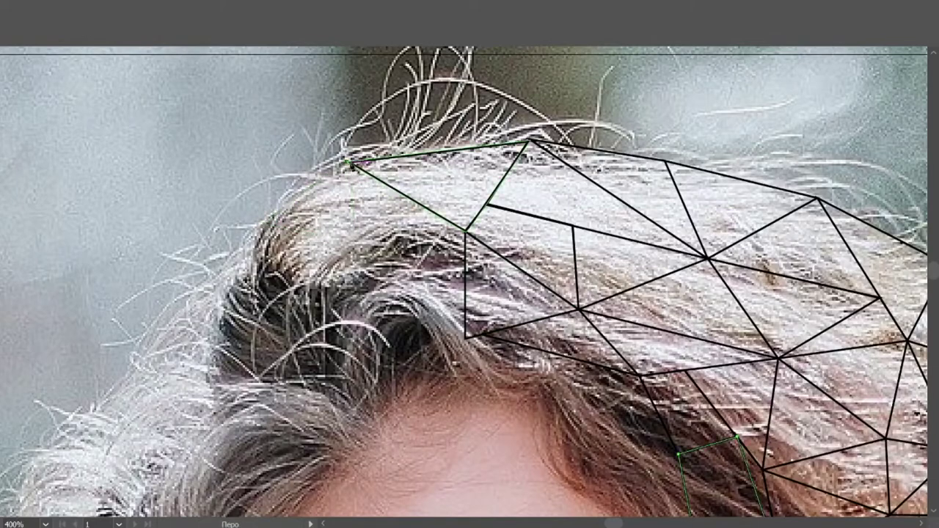
Draw two adjoining triangles at the top of the head.
scroll(335, 129, up, 3)
scroll(324, 273, down, 3)
click(369, 356)
click(339, 254)
click(457, 323)
click(369, 356)
click(339, 255)
Outline triangles down the left side of the crown over the dark curls.
scroll(339, 255, down, 1)
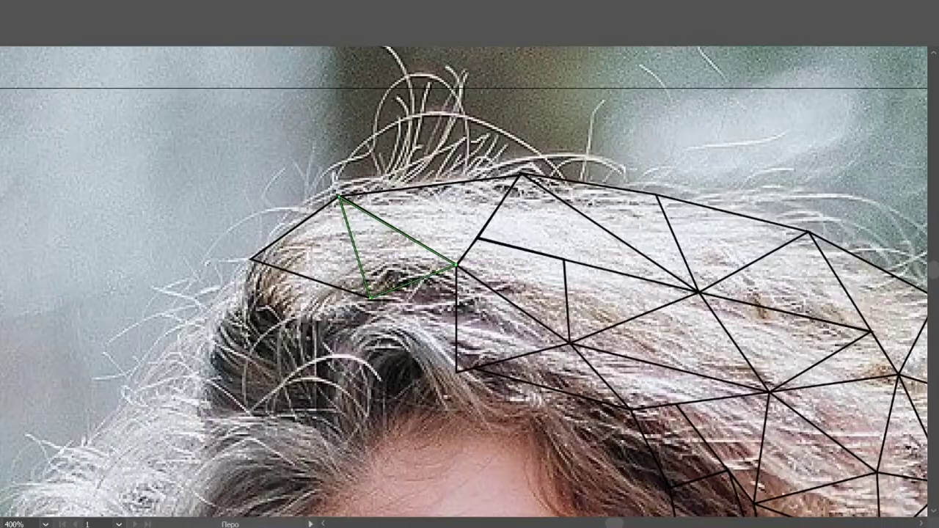
click(218, 323)
click(333, 376)
click(252, 258)
click(218, 323)
click(301, 360)
click(252, 258)
click(370, 297)
click(301, 360)
Add another triangle in the dark curls, extending toward the right mesh vertex.
click(269, 264)
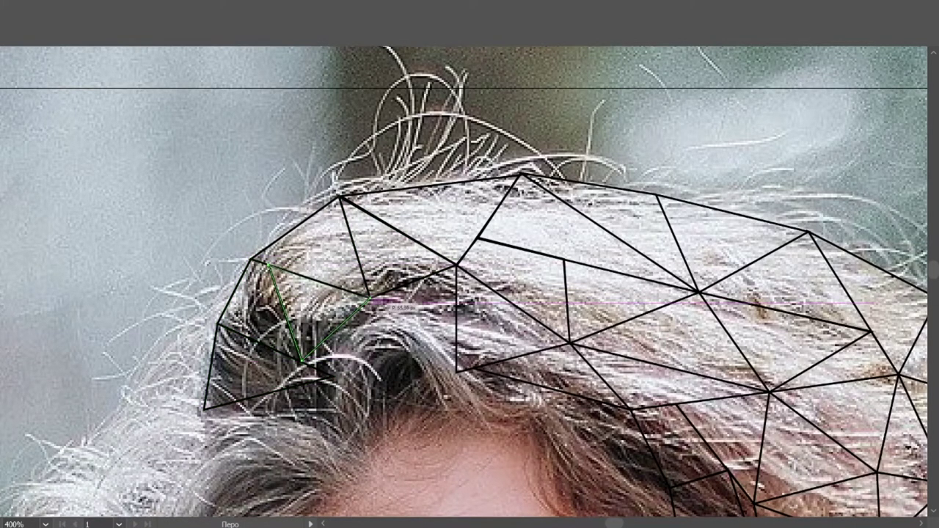
click(301, 360)
click(371, 298)
click(334, 375)
click(457, 373)
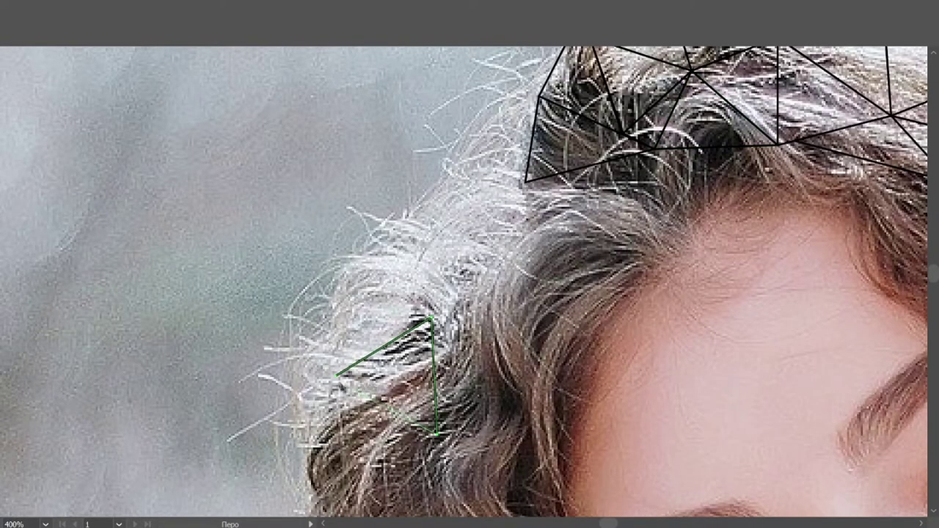
Draw triangles over the hair at the left temple.
click(432, 318)
click(491, 234)
click(389, 220)
click(431, 318)
click(332, 280)
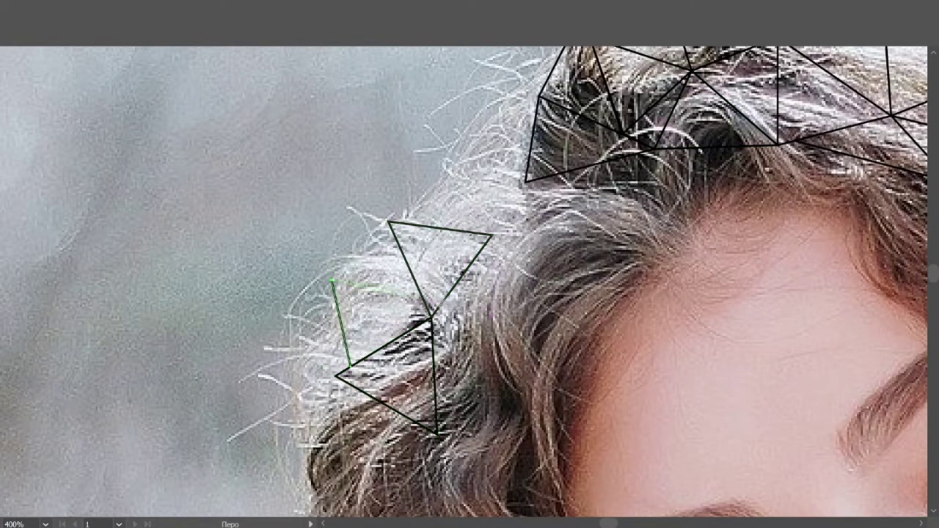
click(389, 220)
click(432, 317)
Add triangles with vertices lower down the hairline.
scroll(432, 318, up, 3)
click(540, 178)
click(390, 304)
click(538, 400)
click(526, 264)
click(538, 400)
click(492, 317)
click(526, 264)
click(631, 343)
Extend the triangles further right across the hair.
click(538, 400)
click(631, 343)
click(526, 264)
scroll(526, 264, right, 3)
click(514, 232)
click(637, 228)
click(561, 298)
click(514, 232)
click(491, 341)
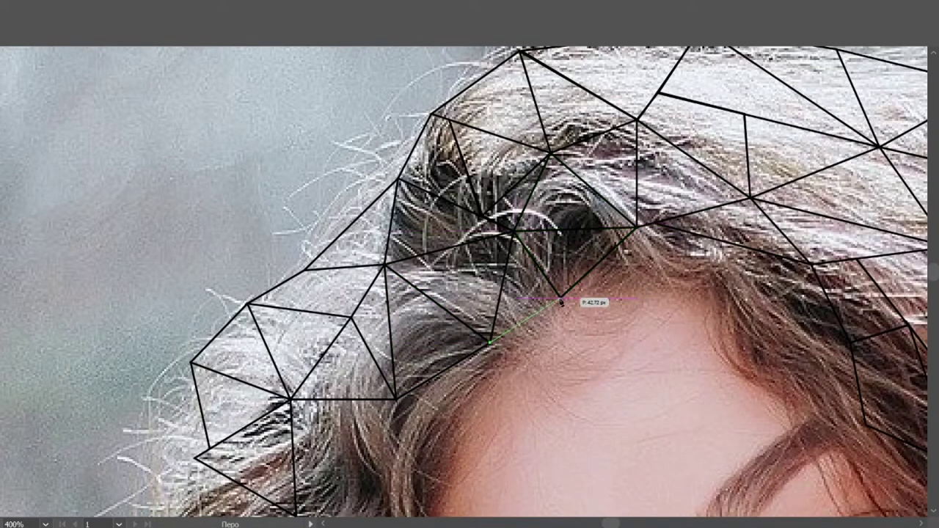
Outline four-sided pieces along the hairline above the forehead.
click(516, 230)
scroll(516, 229, down, 2)
click(490, 259)
click(497, 280)
click(395, 317)
click(491, 259)
click(291, 317)
click(395, 317)
Draw a triangle down the side of the hair, joining it to the existing mesh.
click(339, 400)
click(291, 317)
click(339, 400)
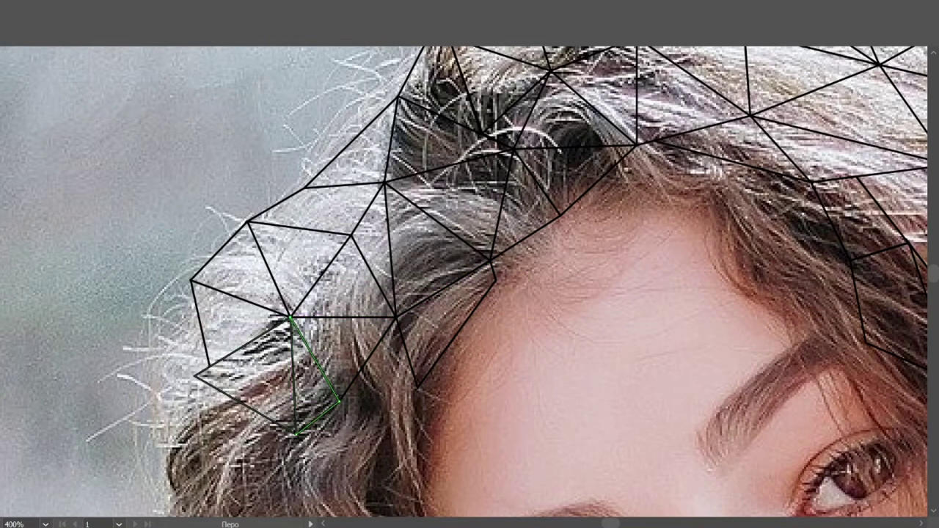
click(339, 402)
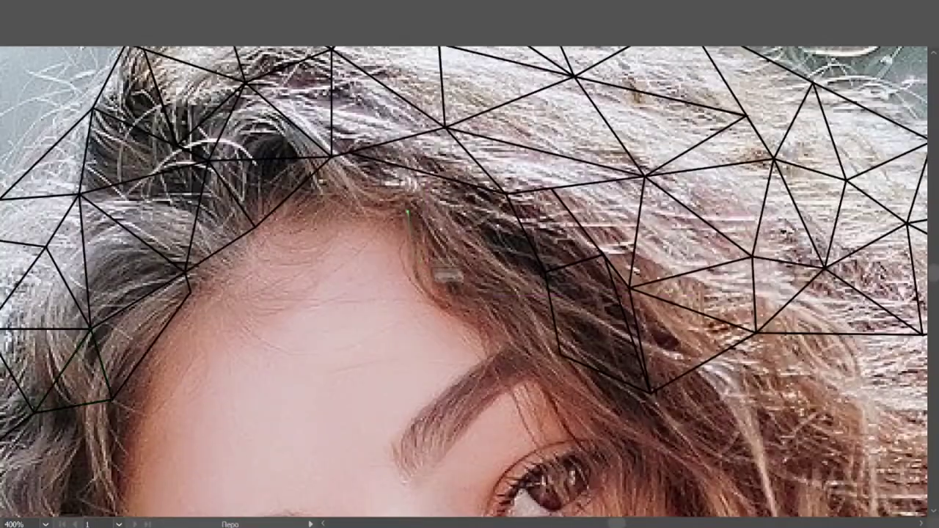
click(562, 355)
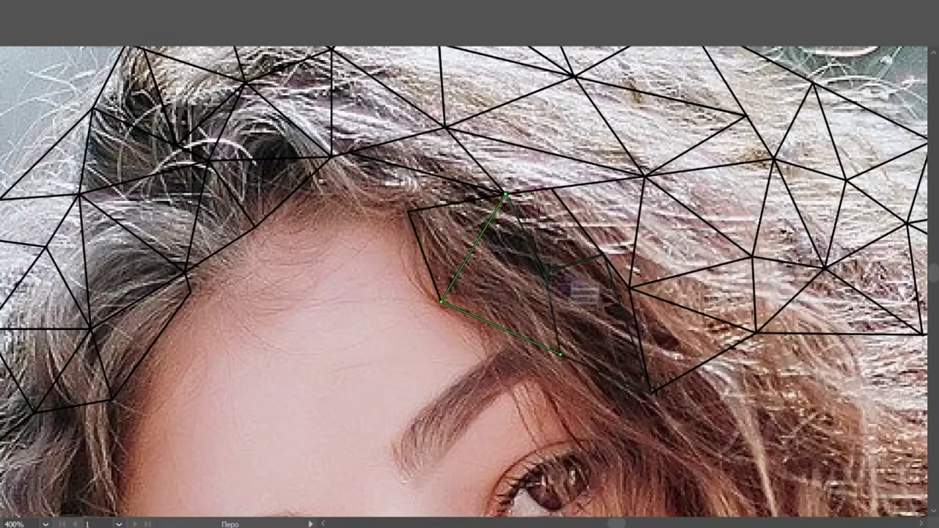
scroll(561, 355, up, 2)
Place corners of a hair triangle above the brow near the forehead hairline.
click(506, 264)
click(408, 284)
click(332, 229)
click(255, 297)
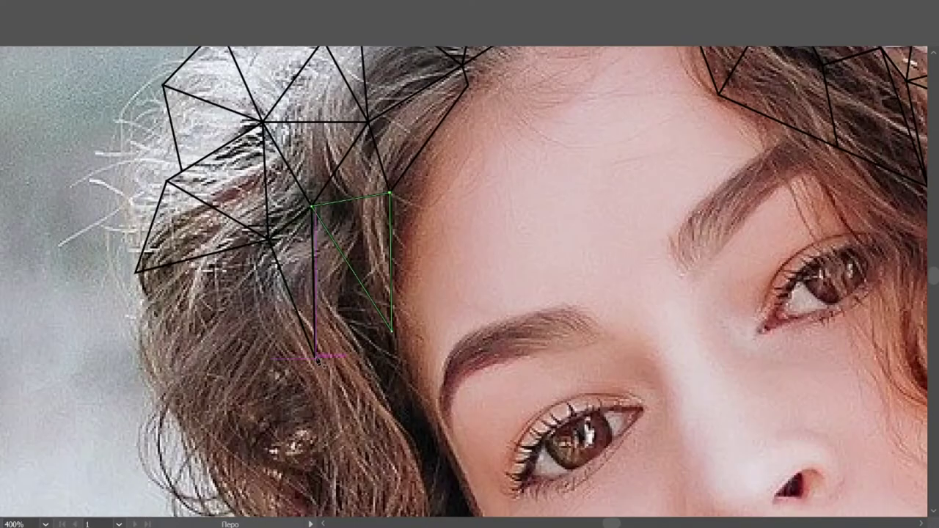
Finish the current triangle and outline triangles on the hair beside the temple, down the outer edge.
click(317, 358)
scroll(316, 358, down, 2)
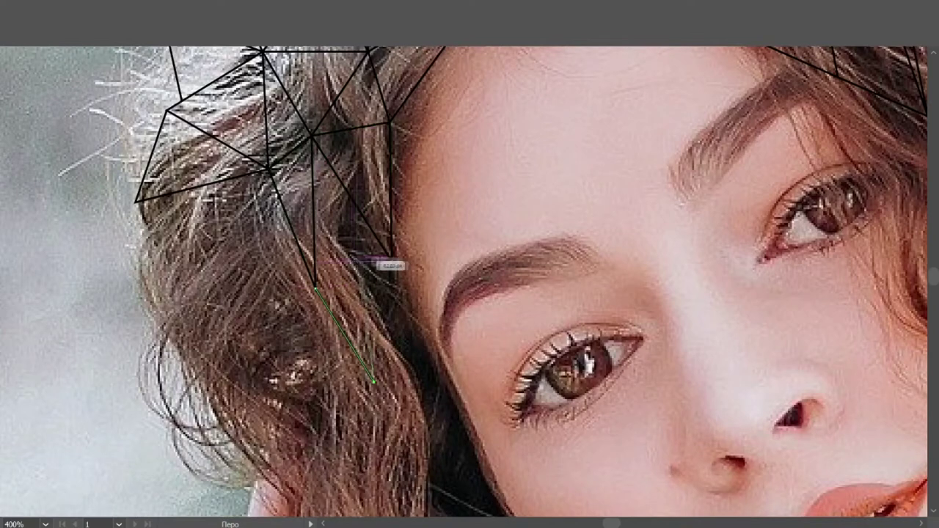
click(313, 136)
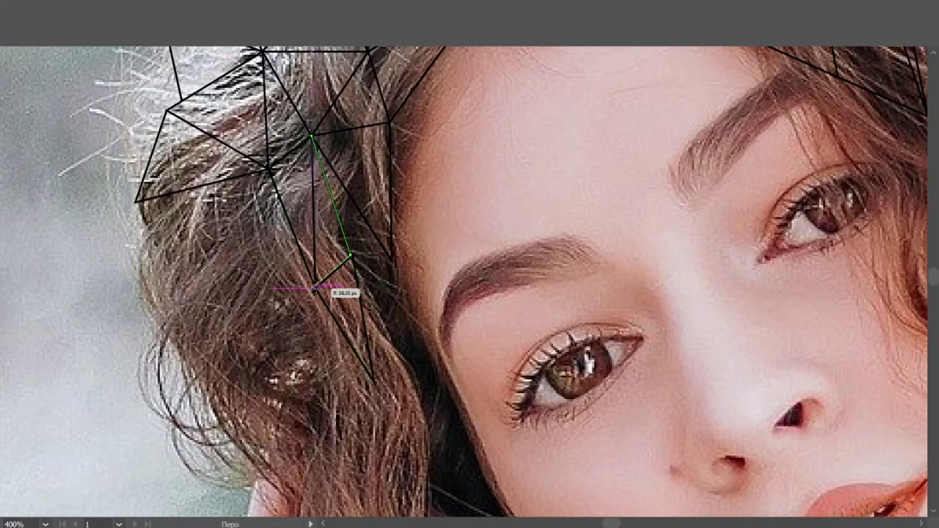
click(393, 262)
click(153, 249)
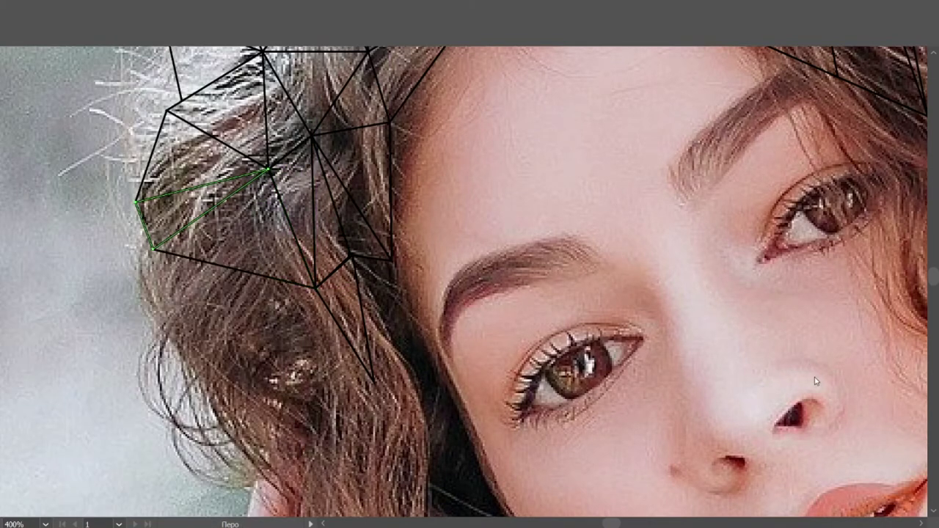
click(152, 249)
click(160, 317)
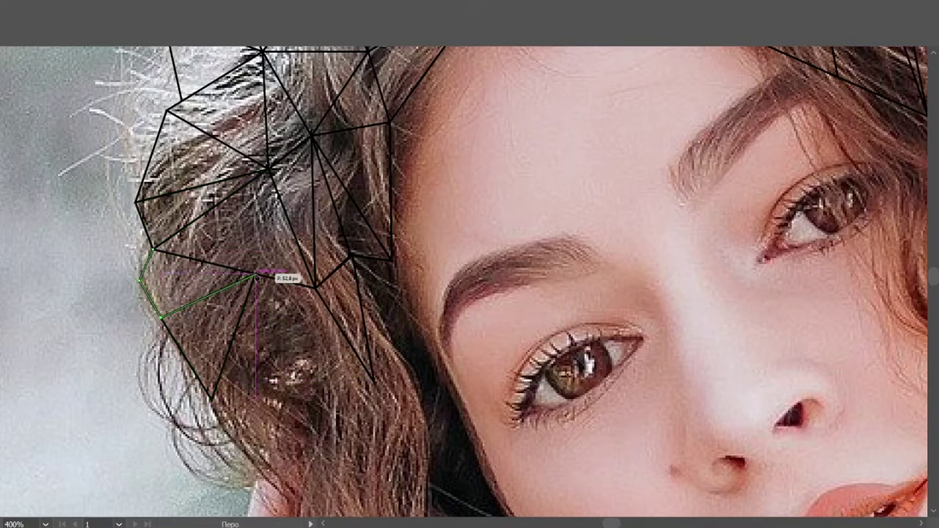
Add triangles lower on the hair beside the eye, sharing existing vertices.
click(214, 396)
click(315, 287)
click(374, 382)
click(214, 397)
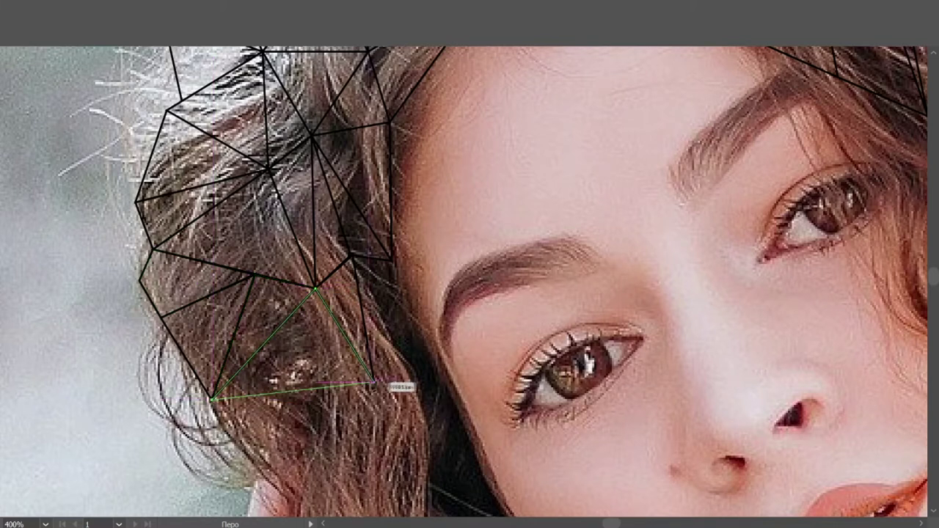
click(450, 397)
click(312, 137)
click(374, 381)
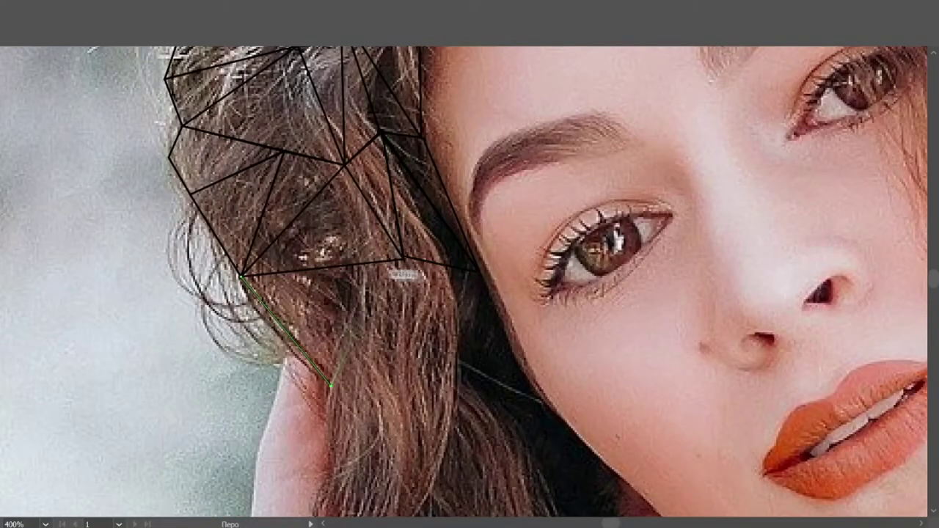
click(479, 273)
click(441, 388)
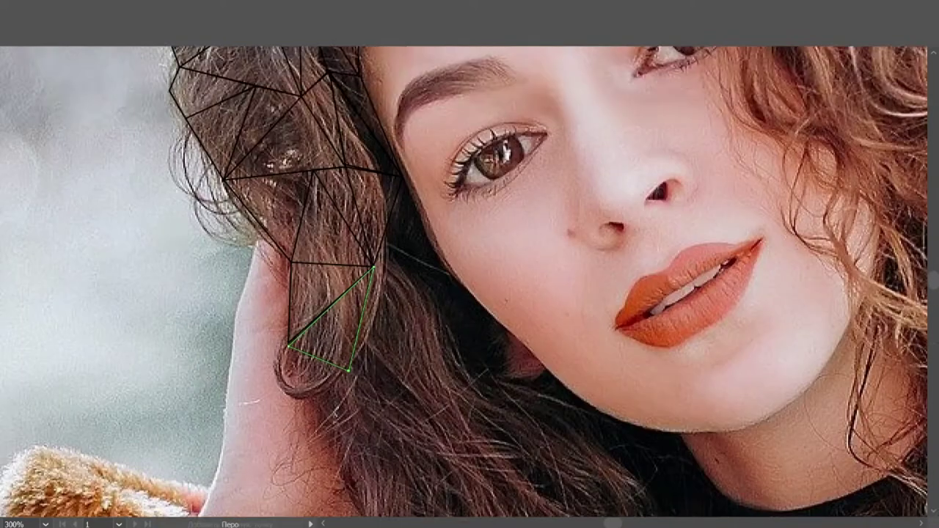
Outline a triangle over the hair near the ear.
scroll(408, 205, up, 3)
click(378, 138)
click(451, 325)
click(318, 317)
click(378, 138)
click(464, 325)
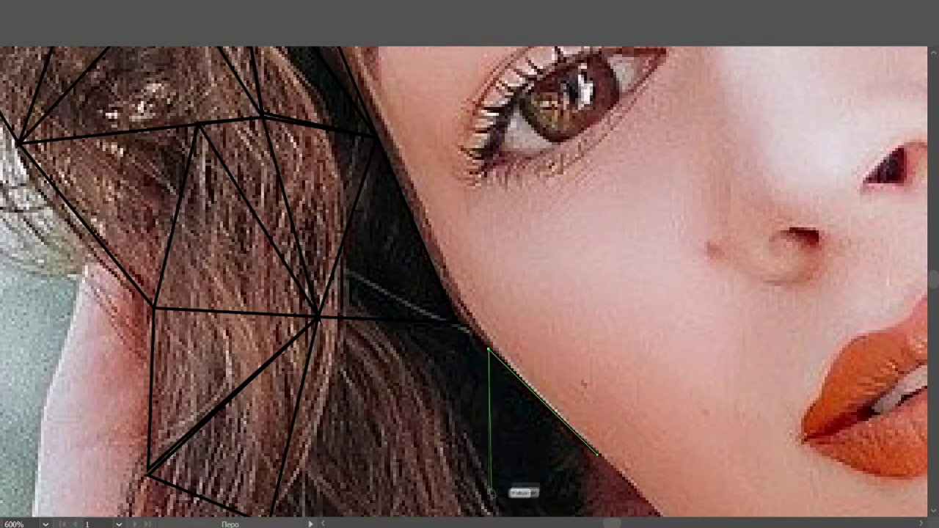
Outline a triangle and a four-sided piece along the dark hair by the jaw.
click(455, 323)
click(491, 491)
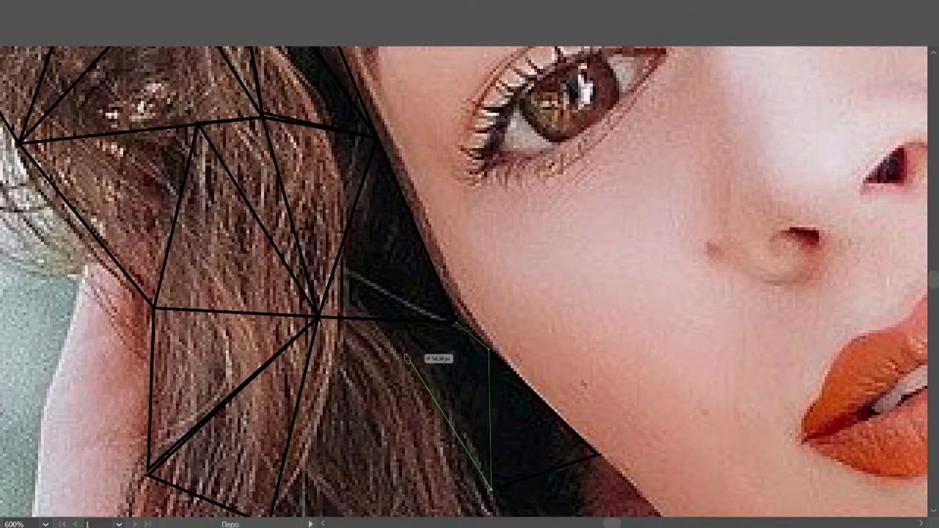
click(455, 323)
click(318, 317)
click(378, 318)
scroll(440, 367, down, 2)
click(491, 420)
click(302, 318)
click(318, 247)
Outline a closed shape around the bottom curve of the ear.
click(271, 454)
scroll(198, 490, down, 1)
click(184, 461)
click(147, 459)
click(121, 417)
click(148, 358)
scroll(270, 407, up, 3)
key(Escape)
scroll(470, 282, up, 1)
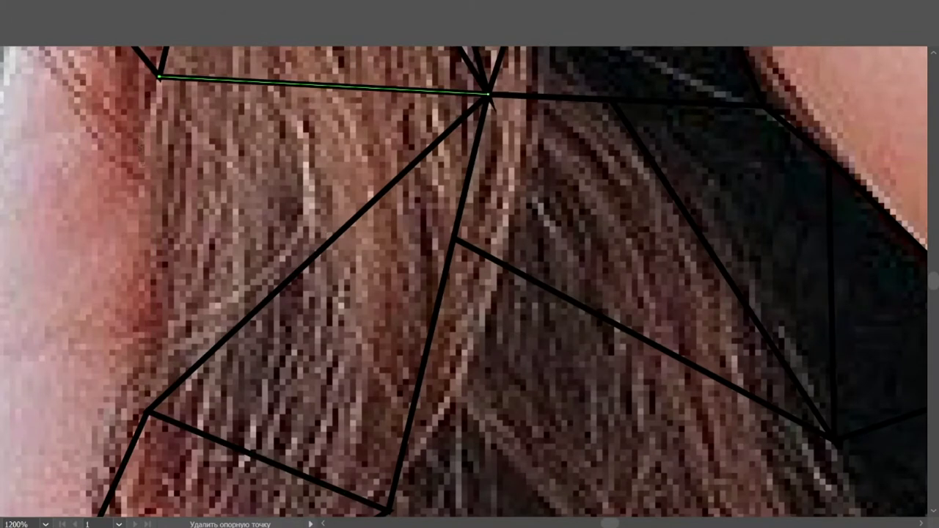
Outline a triangle over the hair strand below the ear.
click(147, 412)
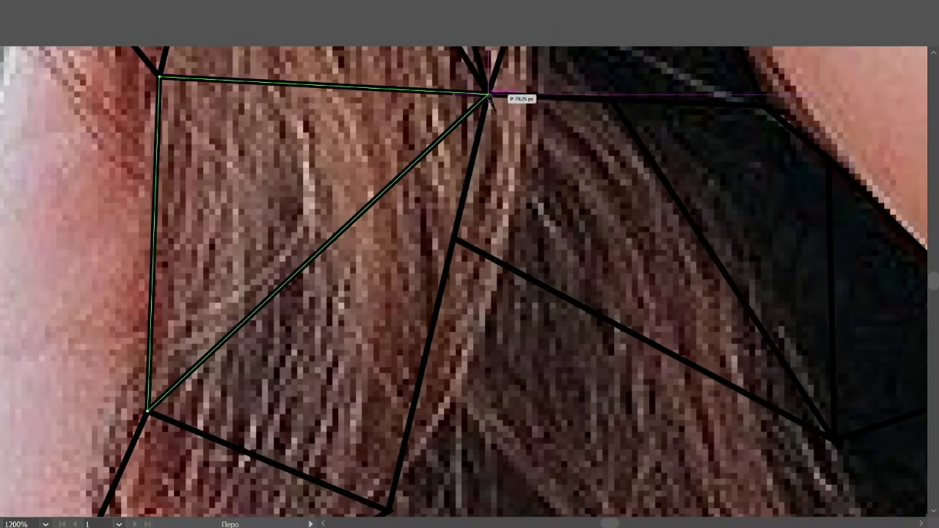
click(157, 81)
scroll(411, 396, down, 2)
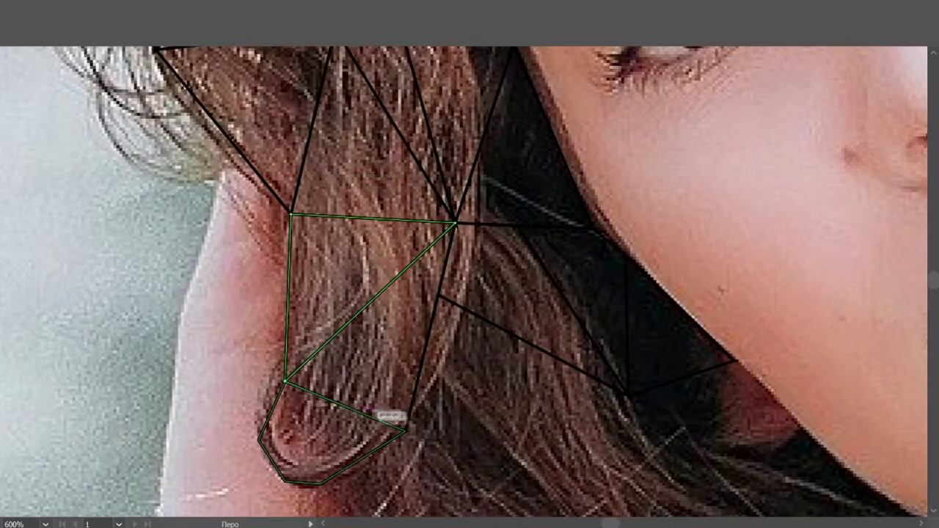
scroll(330, 403, up, 2)
click(592, 78)
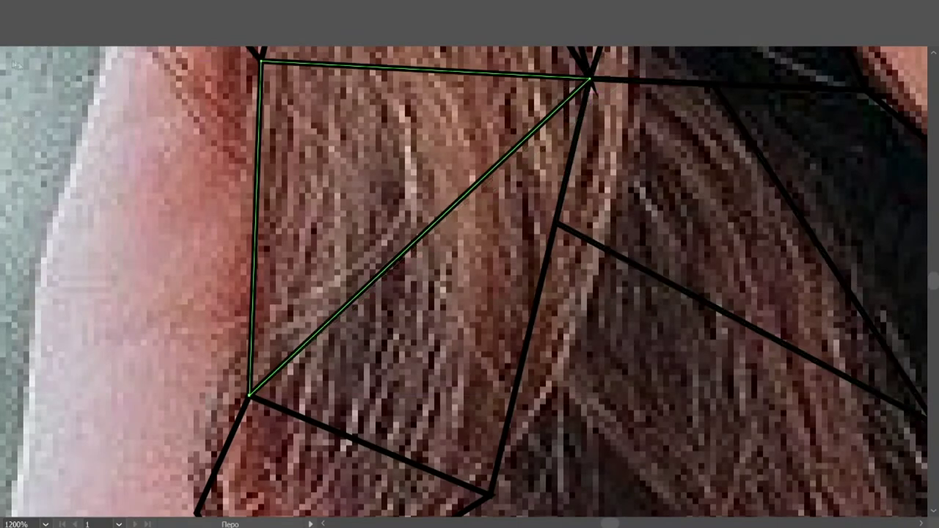
scroll(535, 323, down, 1)
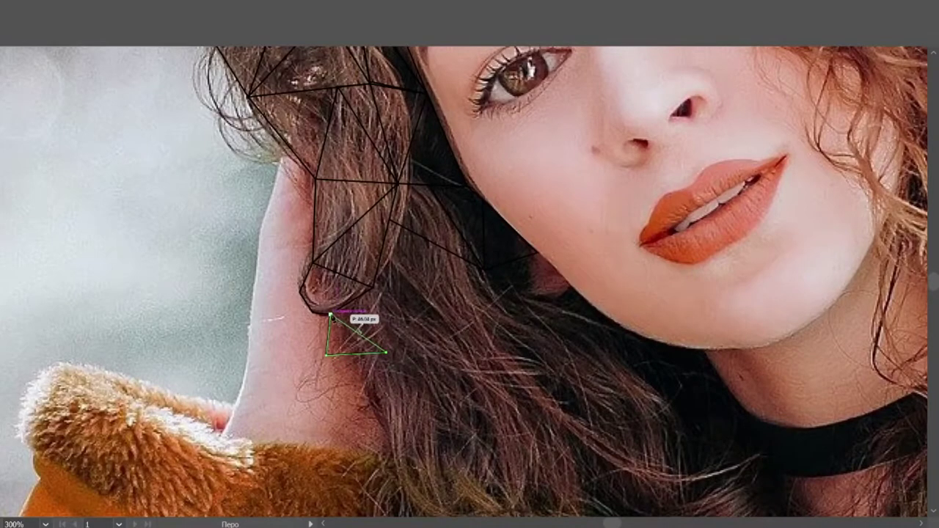
Close the current triangle and add adjoining triangles that share its corners in the lower hair.
click(330, 314)
scroll(331, 314, up, 1)
click(297, 318)
click(389, 263)
click(411, 439)
Trace a path down the hair along existing edges and close a triangle by the jaw.
click(415, 175)
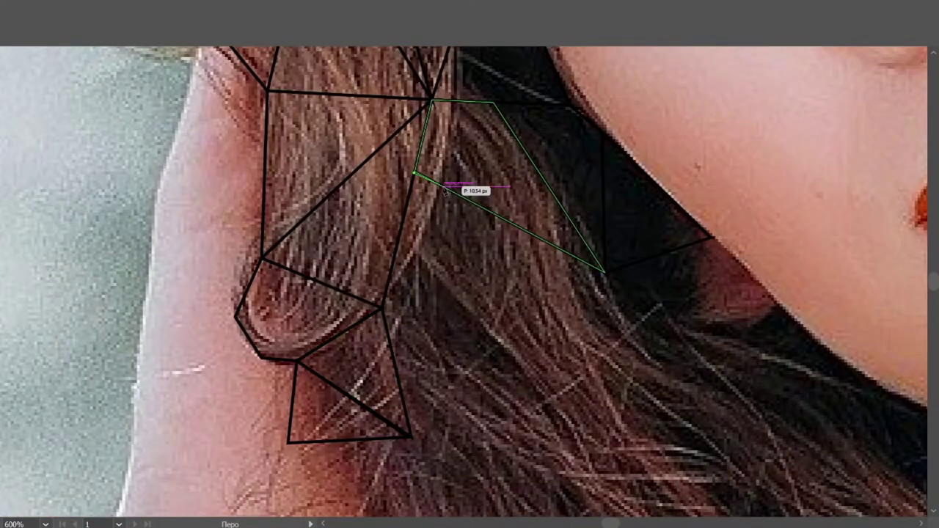
click(431, 98)
click(493, 102)
click(603, 273)
click(596, 417)
click(490, 330)
click(603, 273)
Draw a triangle between the shared vertices beside the jaw.
click(444, 188)
click(603, 274)
click(490, 330)
click(444, 188)
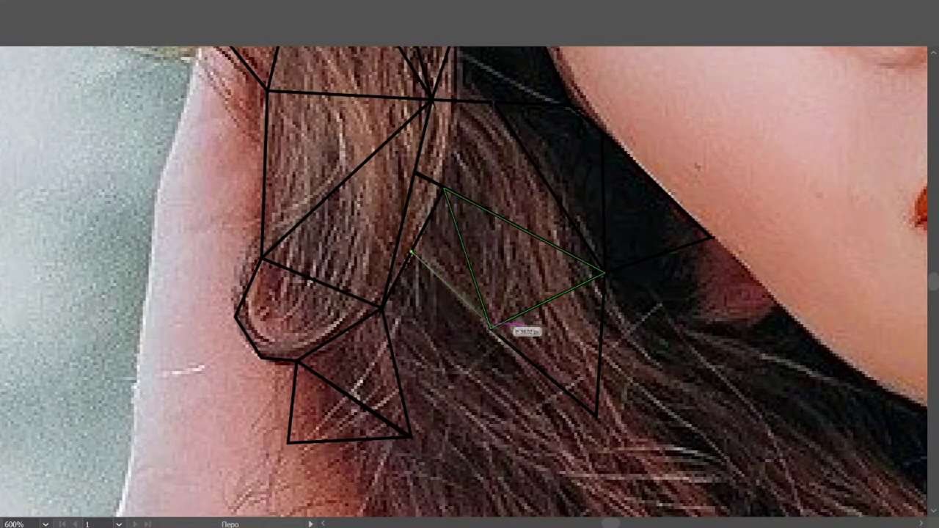
Draw a thin triangle beside the ear from a lower vertex.
click(381, 308)
click(413, 255)
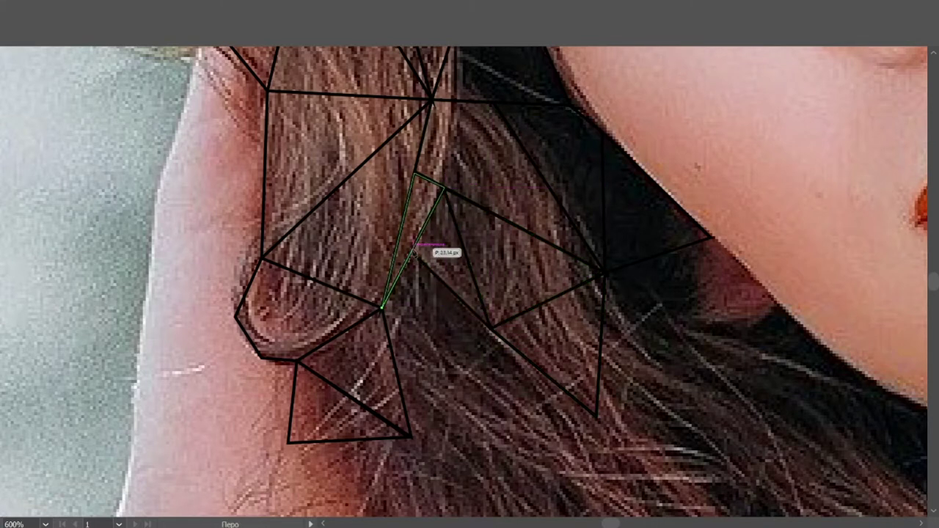
scroll(419, 265, up, 2)
scroll(419, 264, down, 1)
click(520, 365)
click(375, 339)
scroll(524, 266, down, 3)
Draw a triangle connecting three existing vertices in the lower hair.
click(520, 229)
click(376, 203)
click(414, 372)
scroll(520, 229, down, 2)
scroll(463, 224, up, 2)
Draw a triangle along the jawline edge and begin another below it.
click(456, 218)
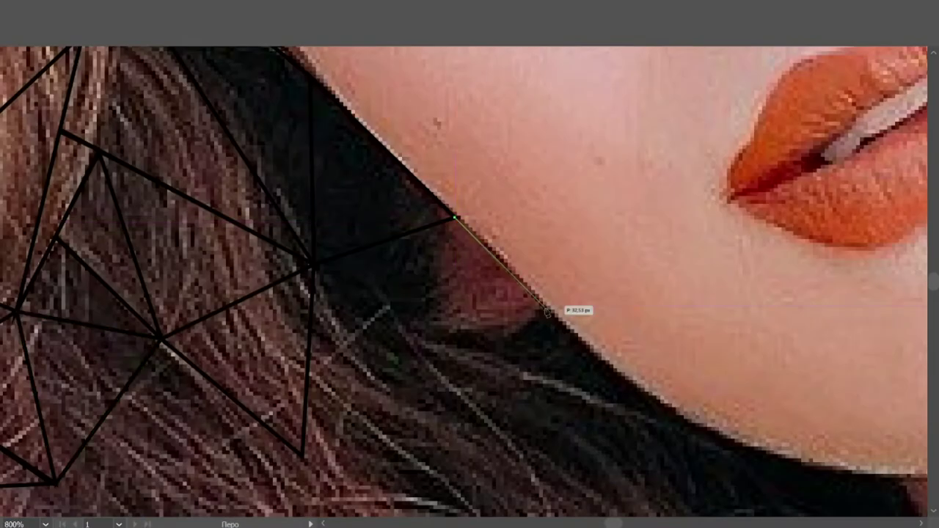
click(312, 266)
click(416, 332)
click(456, 218)
click(313, 266)
click(303, 460)
Close the triangle in the lower hair.
click(416, 331)
click(312, 266)
click(302, 460)
scroll(367, 426, down, 3)
scroll(338, 448, up, 3)
Draw a triangle further down the hair.
click(467, 349)
click(325, 225)
click(221, 373)
scroll(450, 311, down, 3)
click(467, 204)
Close the hair triangle and add another just below the ear.
click(220, 232)
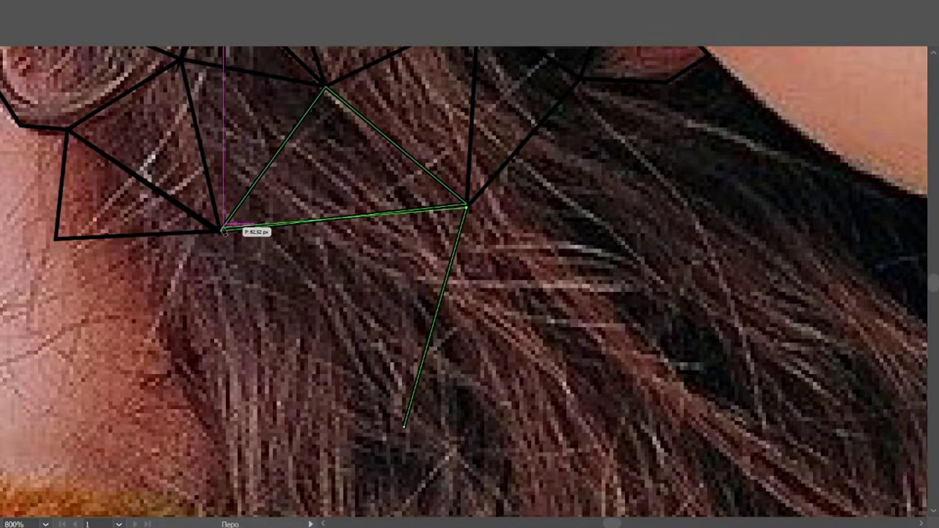
scroll(440, 434, left, 2)
click(462, 425)
click(275, 428)
click(113, 240)
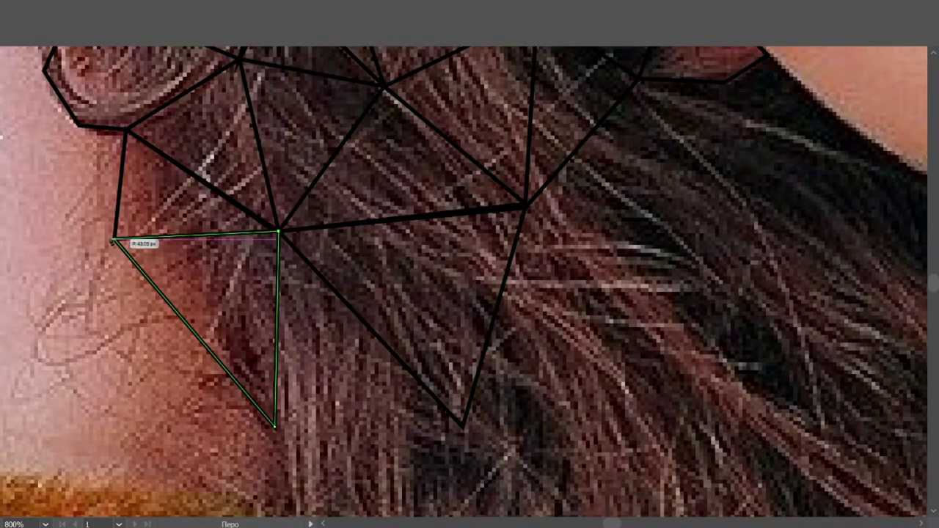
click(278, 233)
click(276, 428)
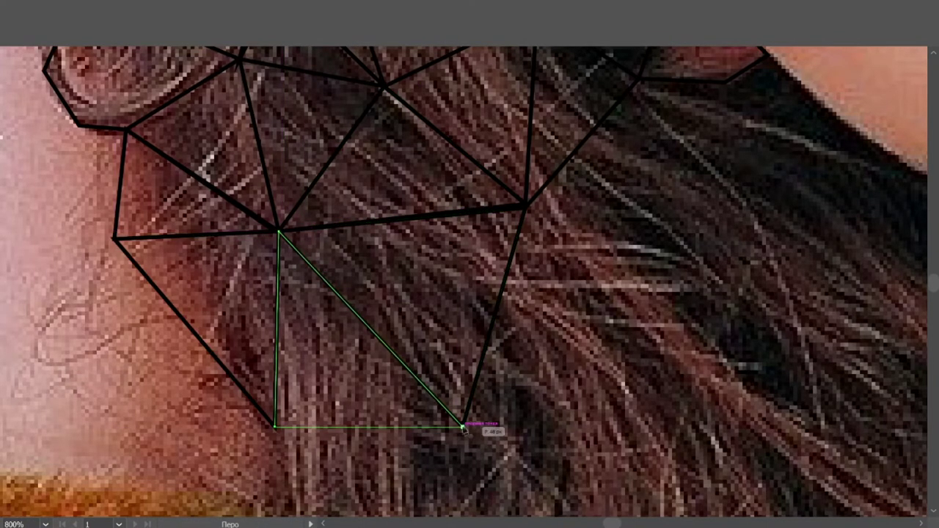
Add two more triangles across the hair.
click(463, 424)
click(383, 88)
click(525, 208)
click(463, 424)
click(663, 494)
click(525, 207)
scroll(440, 184, down, 5)
scroll(436, 209, up, 2)
scroll(436, 209, up, 2)
scroll(441, 220, up, 1)
Draw a lower-hair triangle and its adjoining triangle to the left.
click(323, 206)
click(397, 417)
click(450, 180)
click(323, 206)
click(397, 417)
click(210, 334)
scroll(441, 257, down, 5)
scroll(440, 257, up, 4)
Add two stacked triangles over the dark hair.
click(268, 109)
click(409, 169)
click(371, 322)
click(268, 108)
click(370, 322)
click(268, 433)
click(220, 273)
click(371, 322)
scroll(220, 294, left, 2)
Draw a triangle near the jacket collar.
click(279, 273)
click(279, 273)
click(235, 427)
click(139, 273)
Add triangles along the bottom of the mesh.
click(278, 273)
click(235, 427)
click(326, 433)
click(279, 273)
click(429, 321)
click(488, 481)
click(327, 433)
click(429, 321)
click(605, 349)
Extend the mesh toward the neck and complete the triangle over the dark hair.
click(468, 171)
click(606, 348)
click(430, 321)
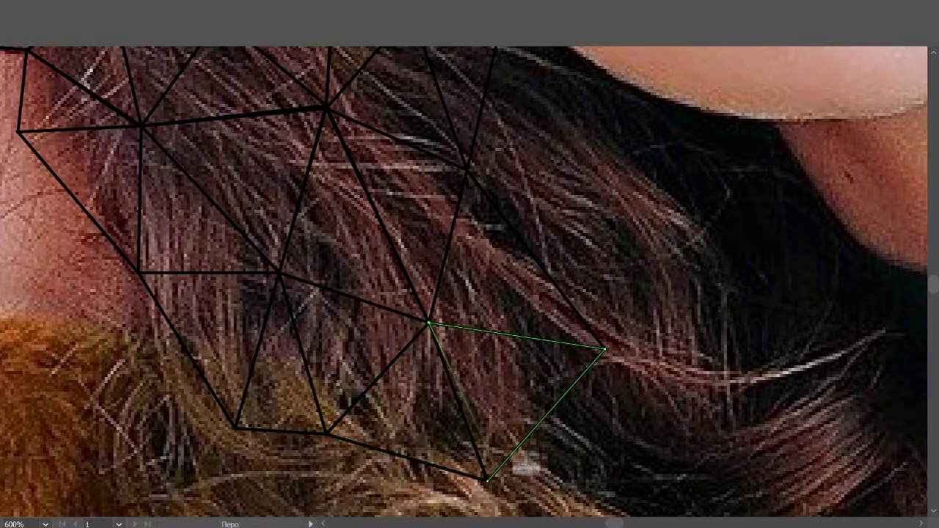
click(488, 481)
scroll(488, 481, up, 1)
click(468, 251)
click(646, 257)
scroll(609, 430, up, 1)
Add a run of triangles following the neck edge.
click(605, 501)
click(467, 323)
click(506, 148)
click(600, 222)
click(468, 323)
click(600, 222)
click(667, 331)
scroll(666, 331, right, 1)
click(635, 275)
click(580, 270)
Close the last triangle beside the neck and zoom out.
click(459, 226)
click(505, 327)
click(636, 276)
click(505, 328)
click(706, 382)
scroll(644, 386, down, 3)
scroll(655, 364, down, 1)
scroll(655, 365, right, 2)
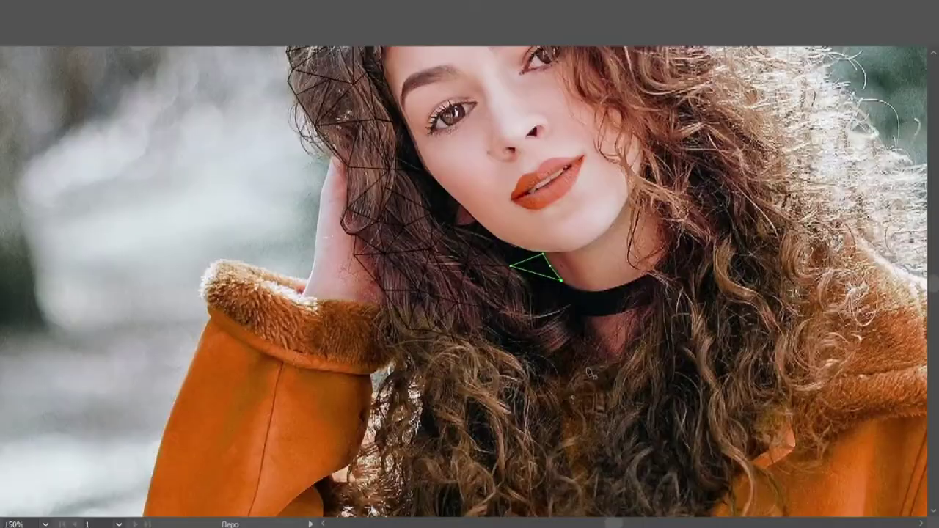
Place a corner on the ear's edge, join the neck vertex upward, and start a new neck triangle.
scroll(655, 365, up, 2)
scroll(263, 231, up, 1)
scroll(262, 230, up, 3)
scroll(262, 231, left, 1)
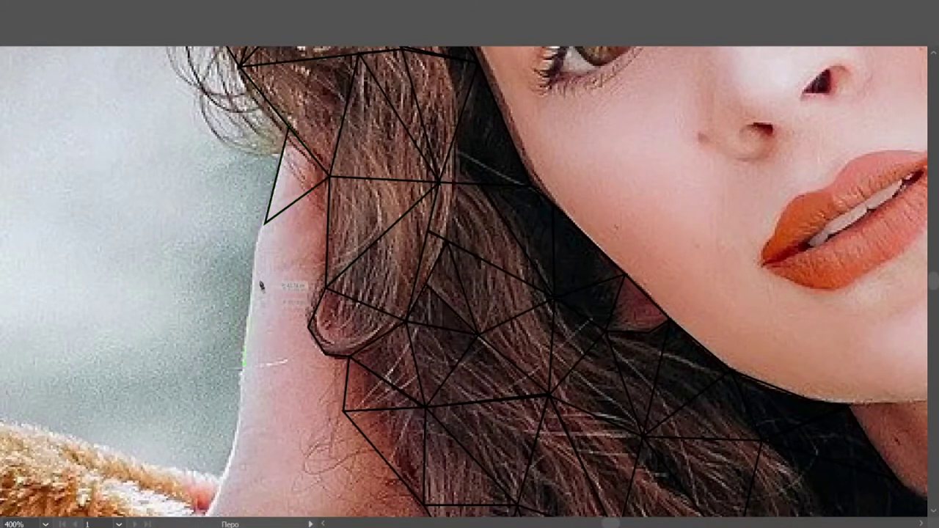
click(325, 288)
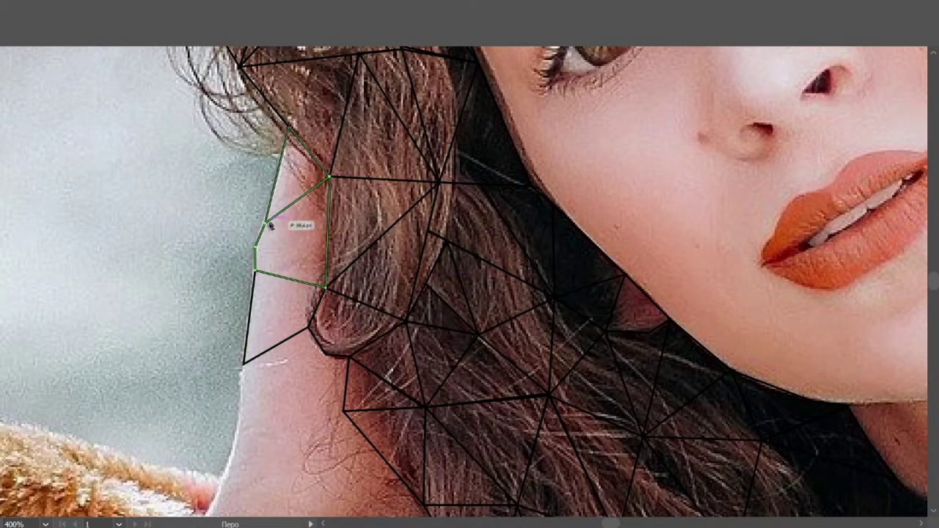
scroll(272, 226, down, 3)
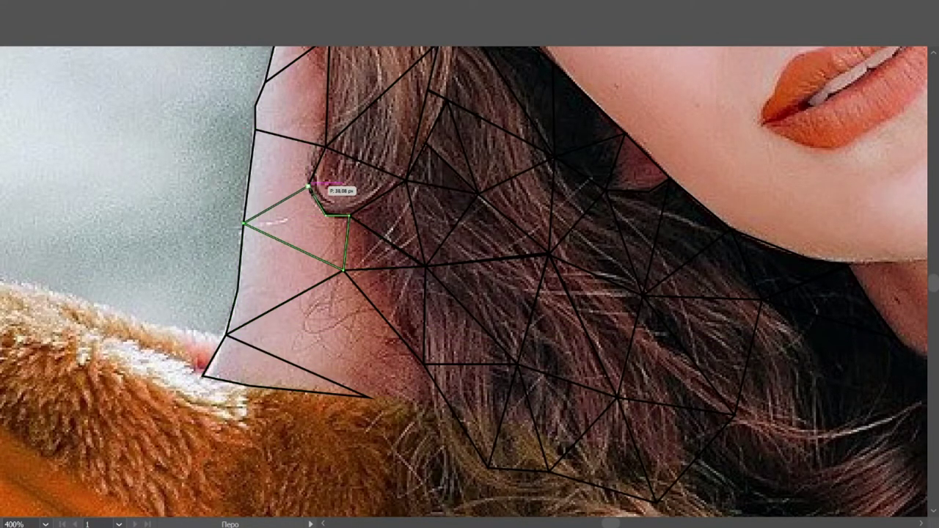
click(368, 396)
click(343, 270)
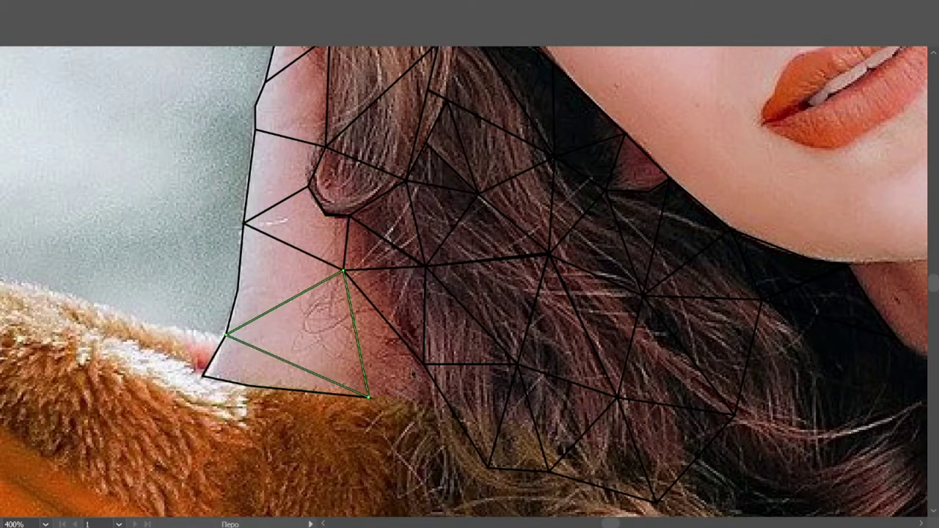
click(369, 396)
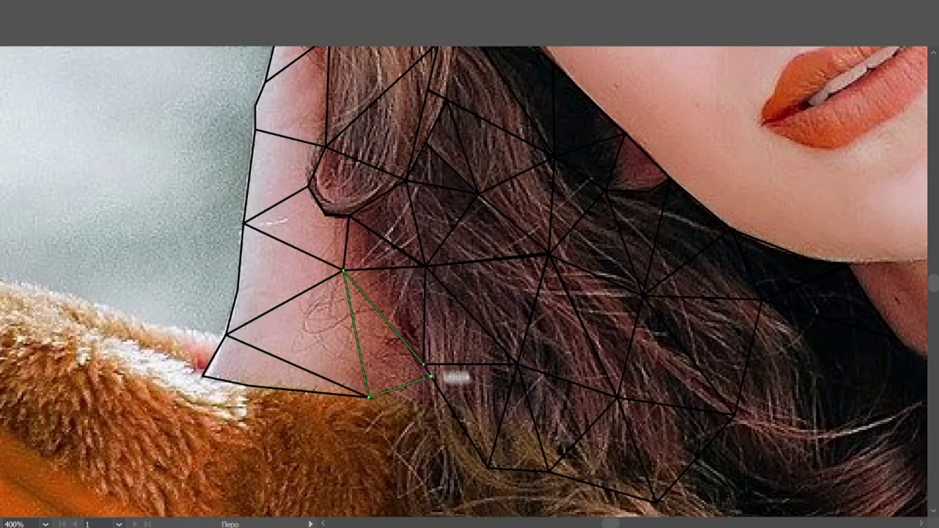
scroll(431, 378, down, 3)
scroll(441, 348, up, 3)
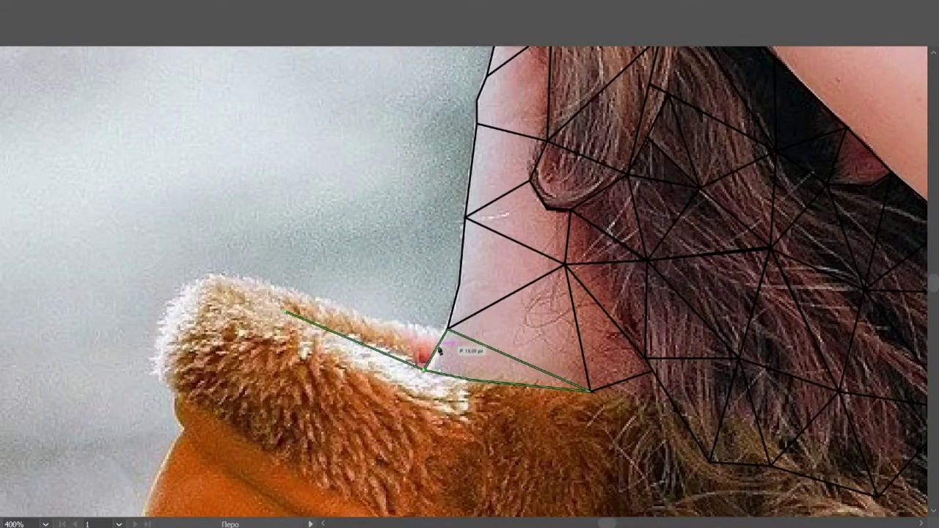
Start a collar-top triangle joined to the existing neck vertex.
click(447, 329)
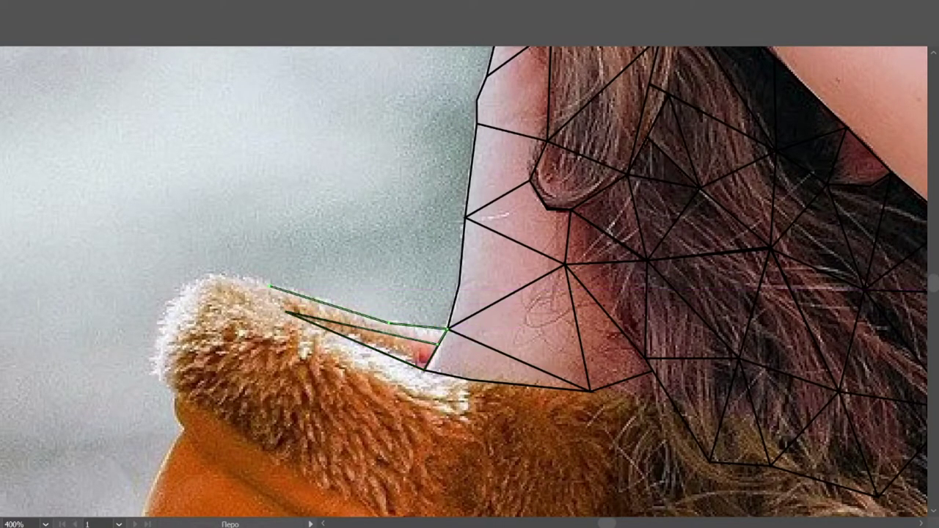
click(209, 296)
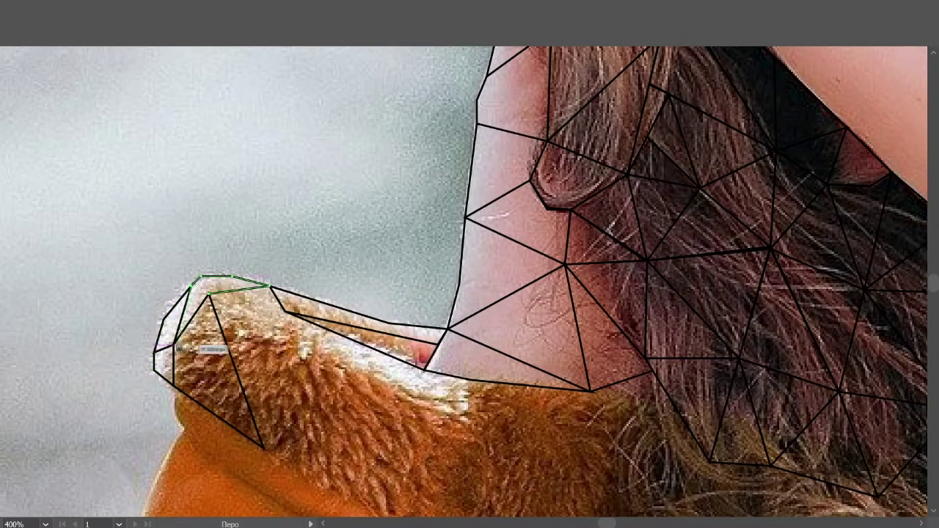
click(210, 293)
key(p)
scroll(266, 454, down, 2)
Trace closed triangles across the fur collar, snapping to the collar tip vertex.
click(263, 366)
click(356, 420)
click(336, 314)
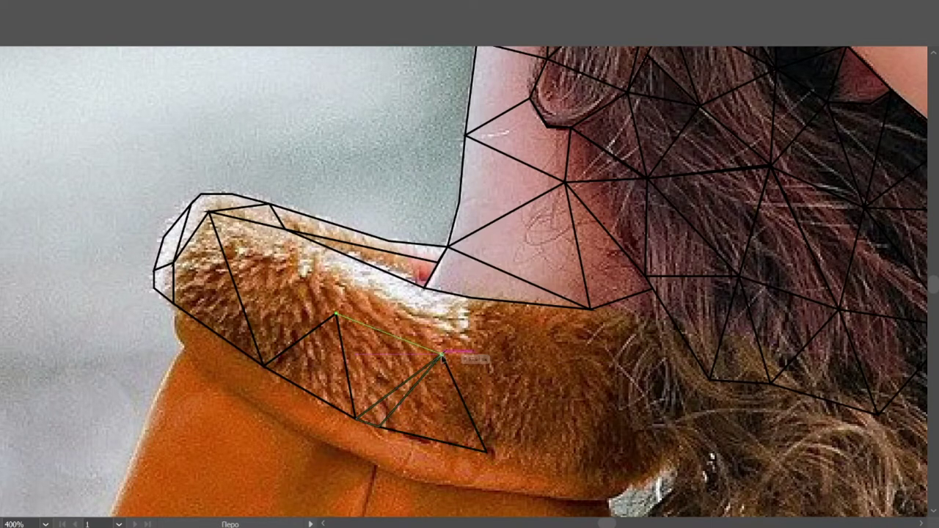
click(263, 366)
click(228, 261)
click(317, 327)
click(263, 365)
click(210, 214)
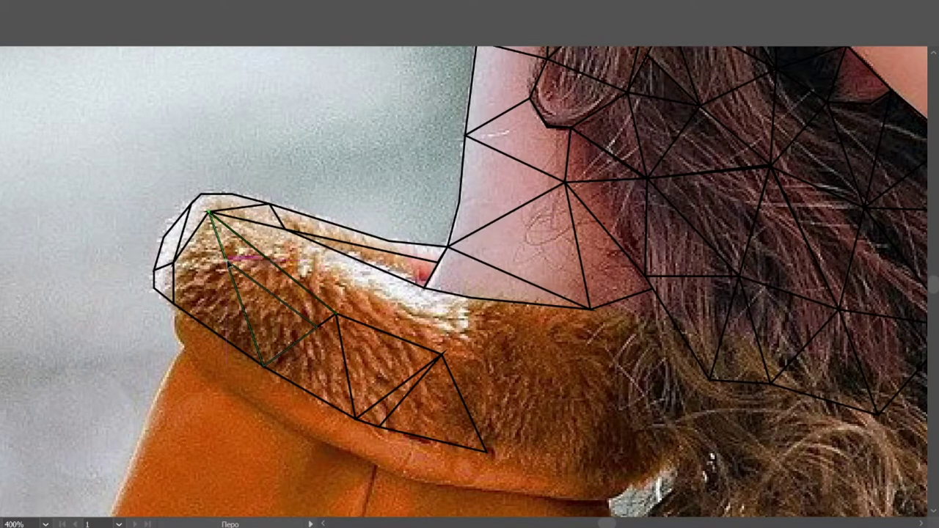
scroll(336, 316, up, 1)
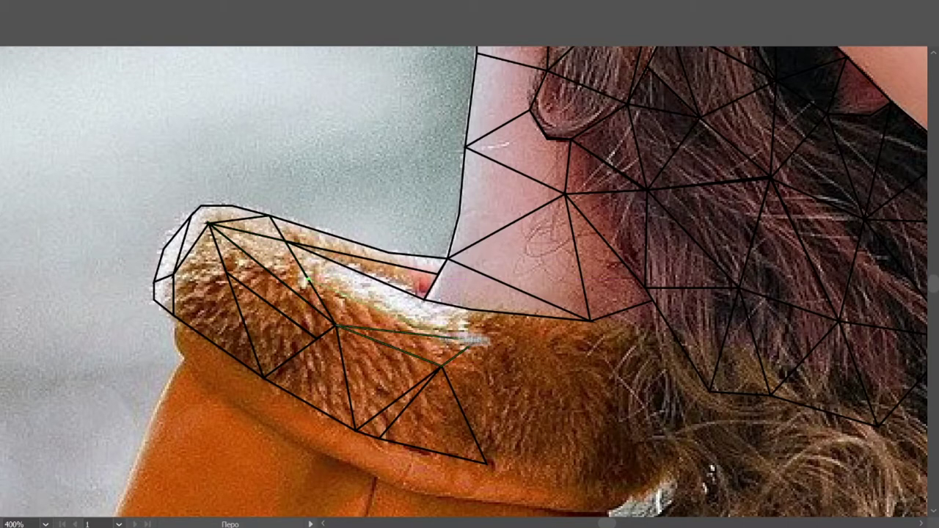
Add triangles along the collar's inner edge and where the collar meets the hair.
click(337, 326)
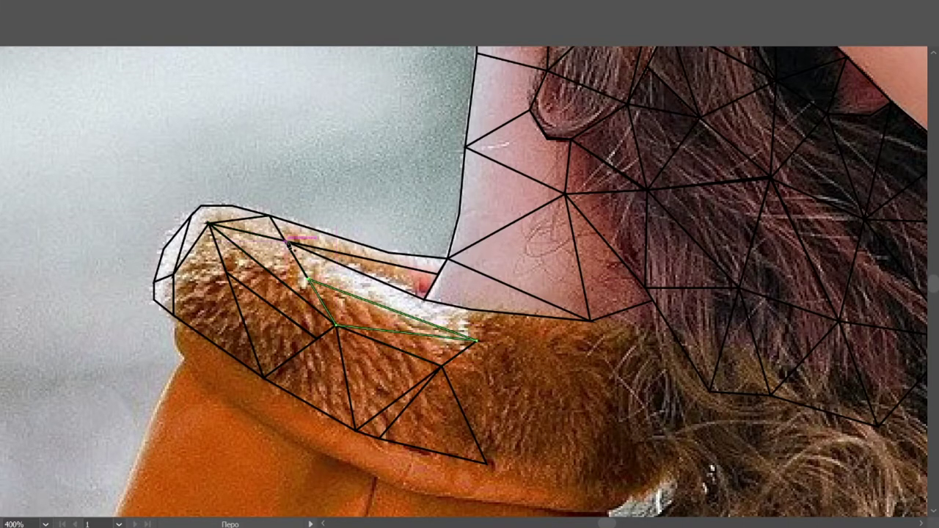
click(310, 280)
click(424, 299)
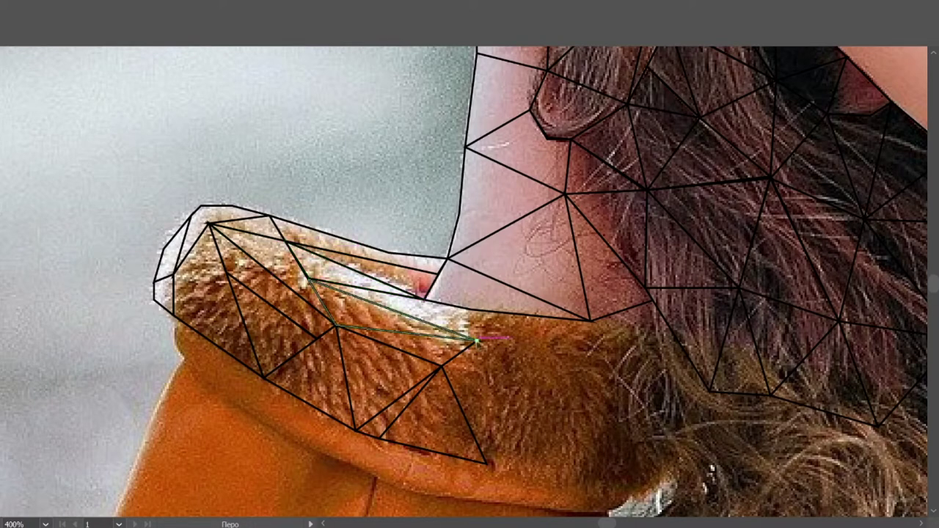
click(591, 321)
click(538, 417)
click(477, 341)
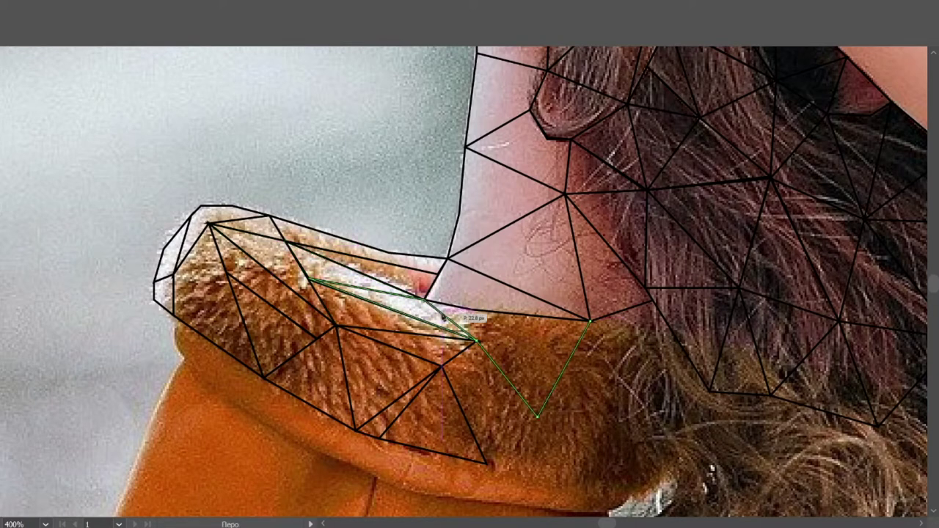
scroll(591, 323, down, 2)
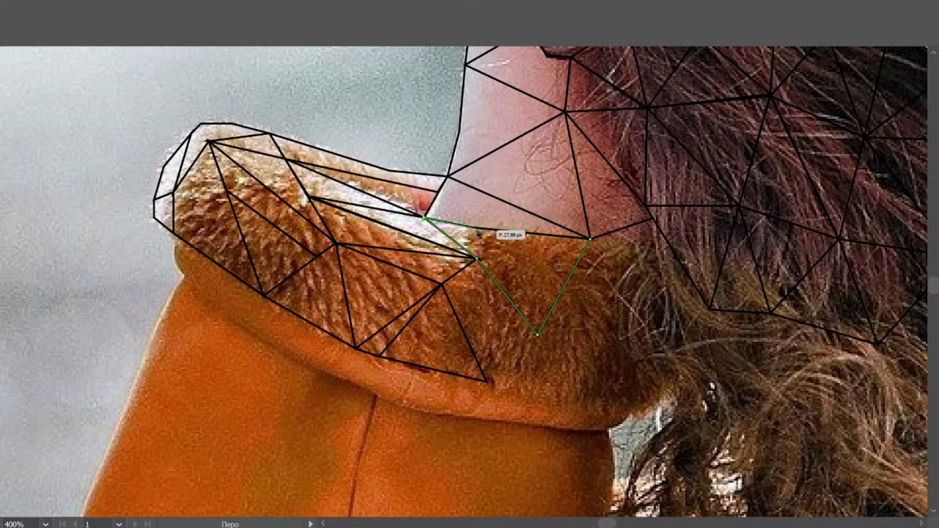
Outline a closed four-sided piece on the lower fur.
click(485, 382)
click(538, 335)
click(477, 259)
click(442, 285)
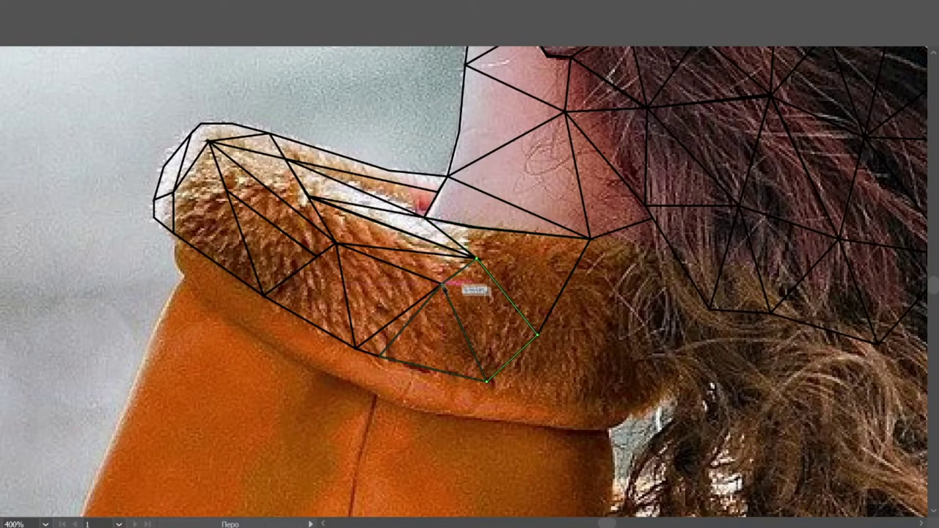
click(484, 381)
scroll(513, 353, right, 3)
Triangulate the hair gap below the neck, then flat-fill the lower-left jacket triangle.
click(569, 312)
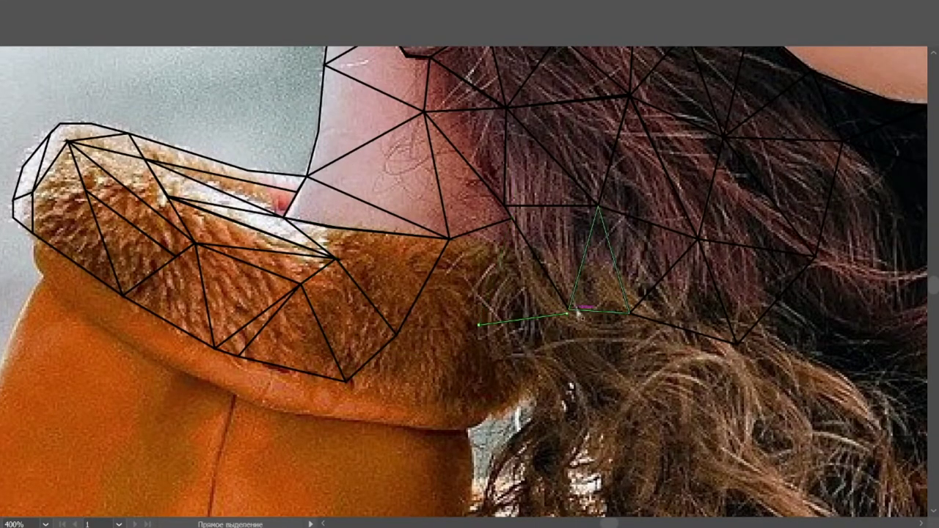
click(486, 335)
click(512, 217)
click(568, 312)
click(449, 238)
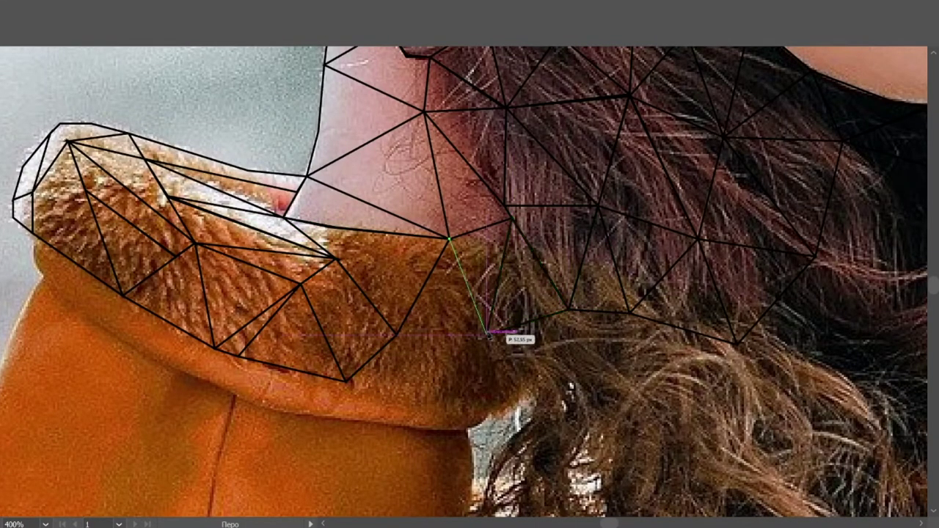
click(487, 336)
click(449, 238)
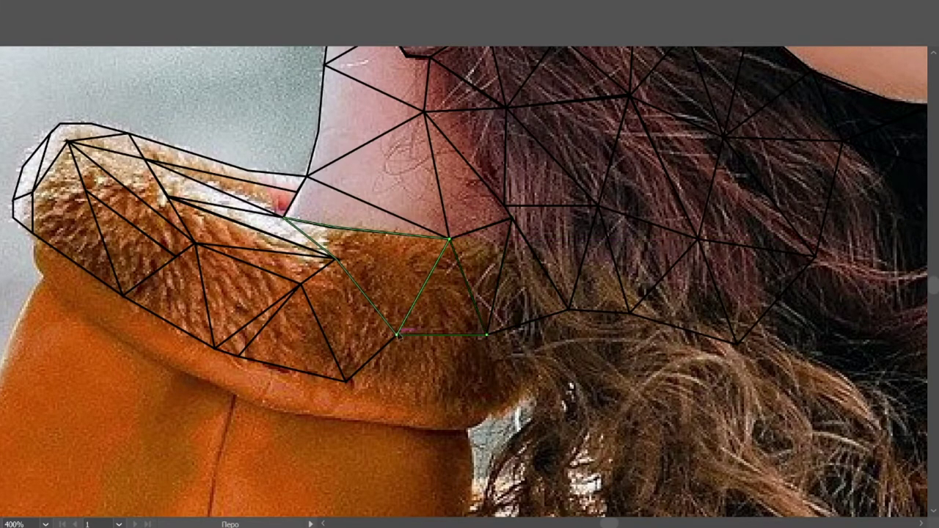
click(396, 335)
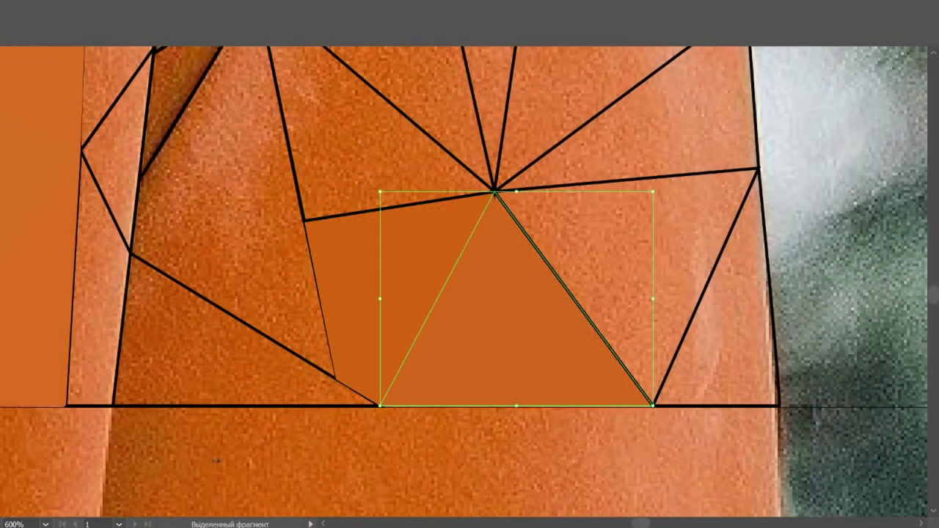
click(220, 345)
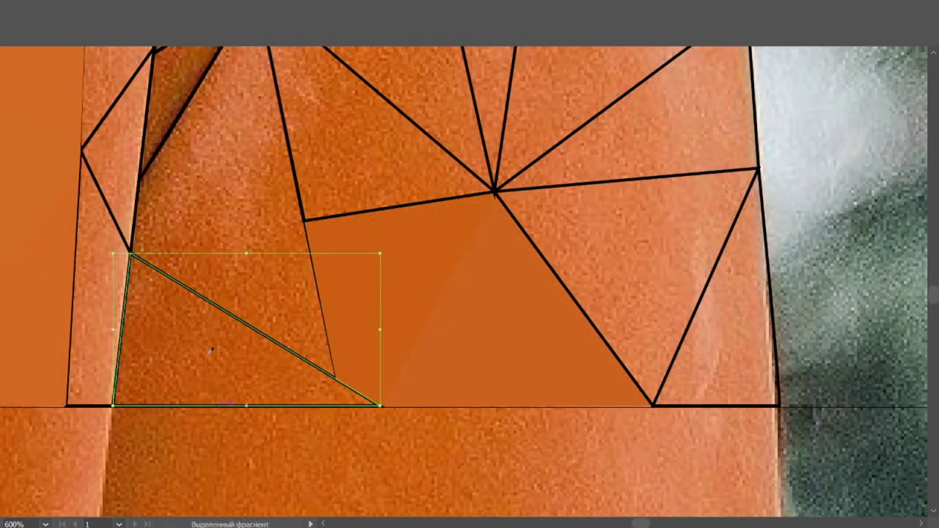
Flat-fill the left strip, upper quadrilateral and thin upper-left triangles with sampled colour.
click(95, 308)
click(356, 122)
scroll(232, 317, up, 3)
click(117, 286)
click(181, 229)
click(202, 110)
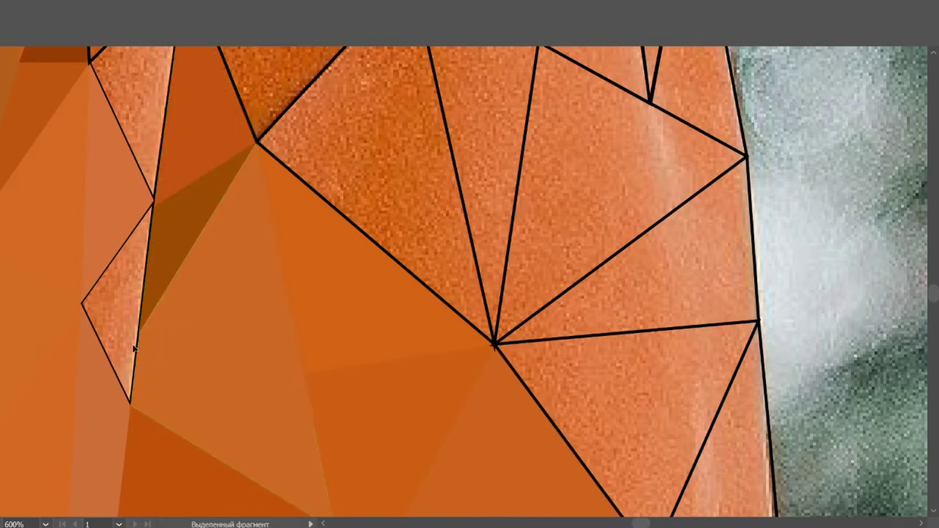
click(130, 304)
Give the thin, upper, middle and top-left jacket triangles flat sampled fills.
click(189, 342)
scroll(189, 342, up, 2)
click(480, 235)
click(308, 132)
click(360, 293)
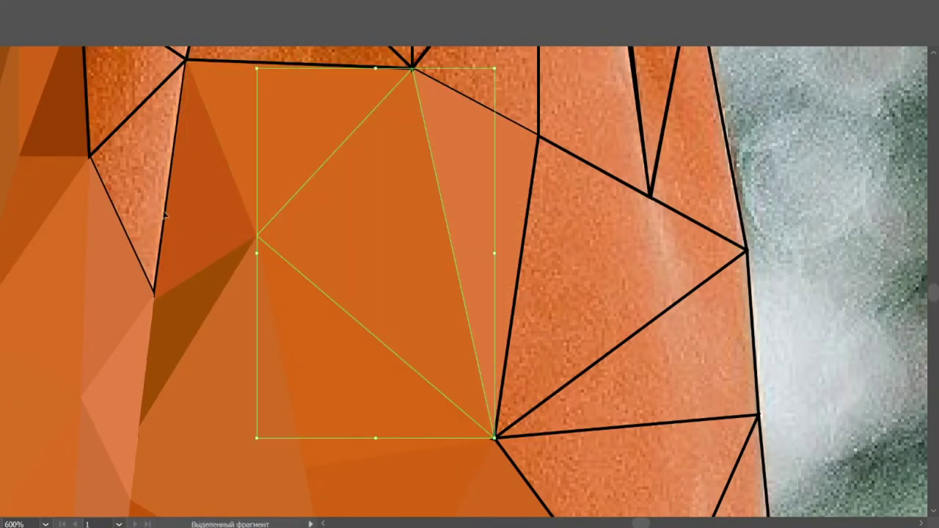
click(130, 117)
click(132, 161)
Flat-fill the jacket triangles near the bottom edge and the right shoulder.
key(v)
click(225, 226)
click(321, 301)
scroll(585, 376, down, 5)
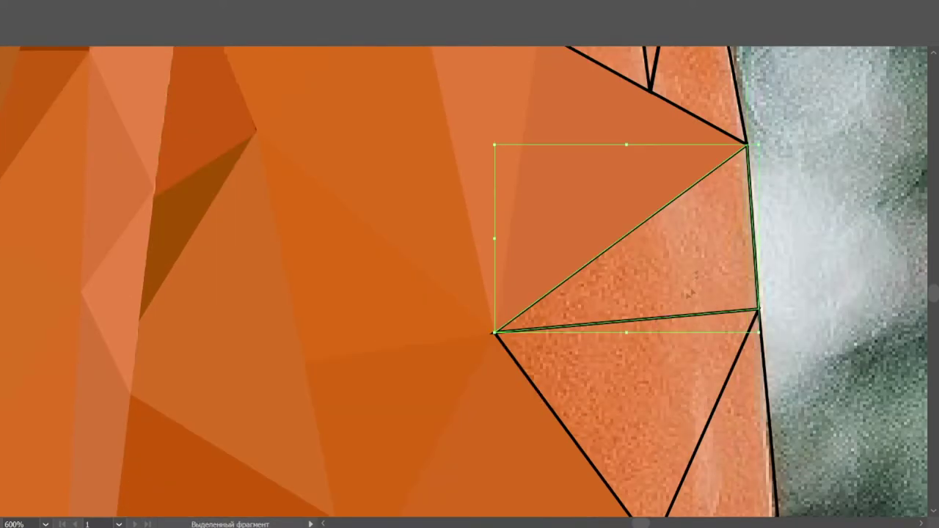
click(702, 371)
click(744, 392)
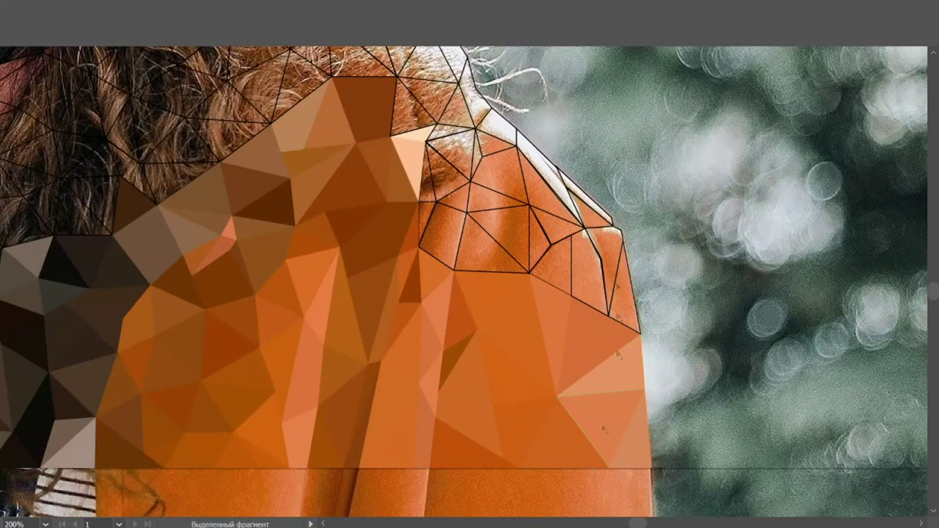
click(645, 345)
click(543, 293)
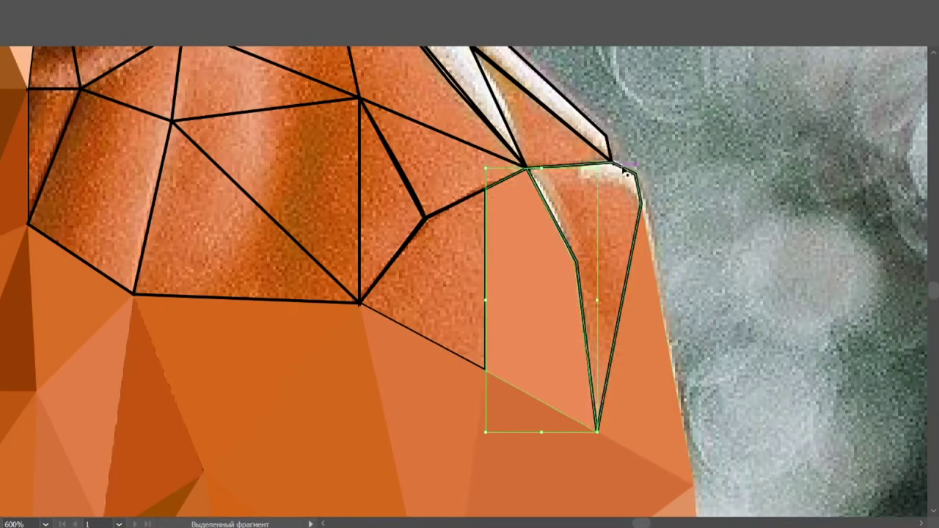
Replace the texture on the left and upper shoulder triangles with sampled flat colour.
click(440, 162)
click(396, 266)
click(294, 183)
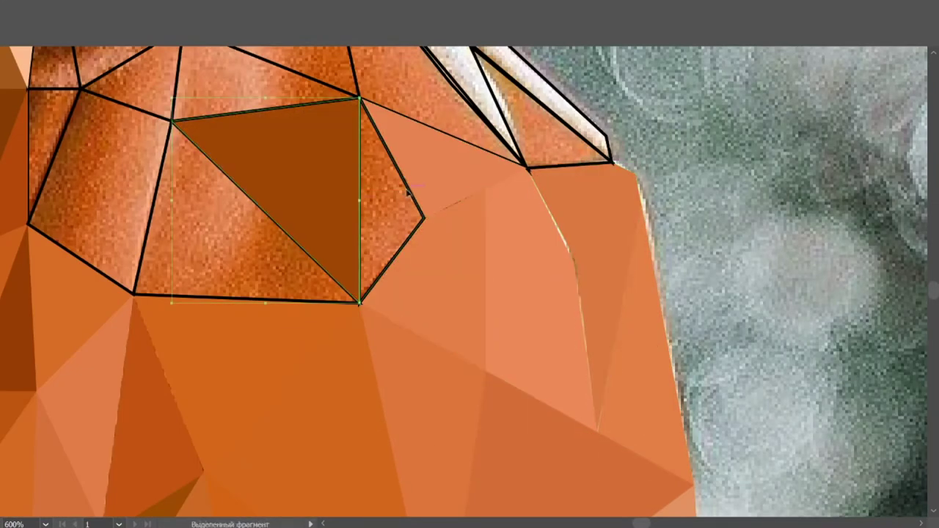
click(398, 202)
click(242, 242)
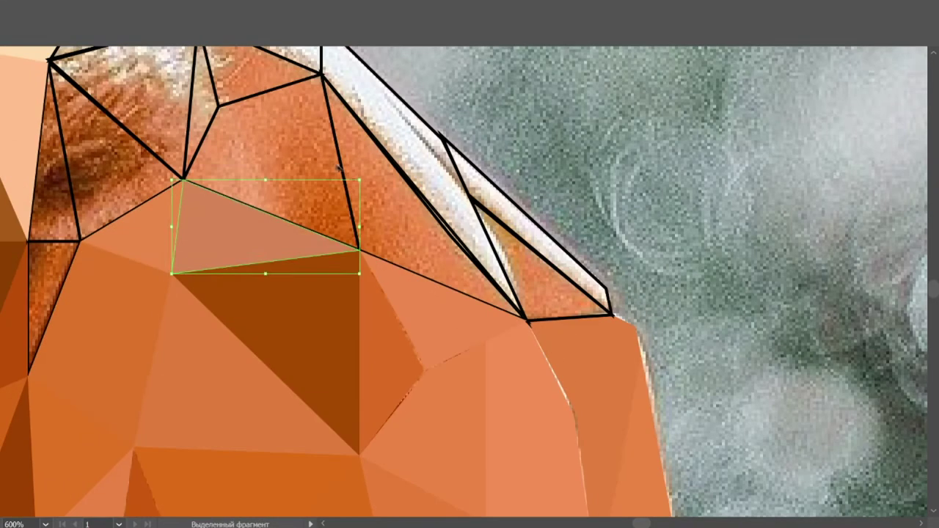
click(233, 86)
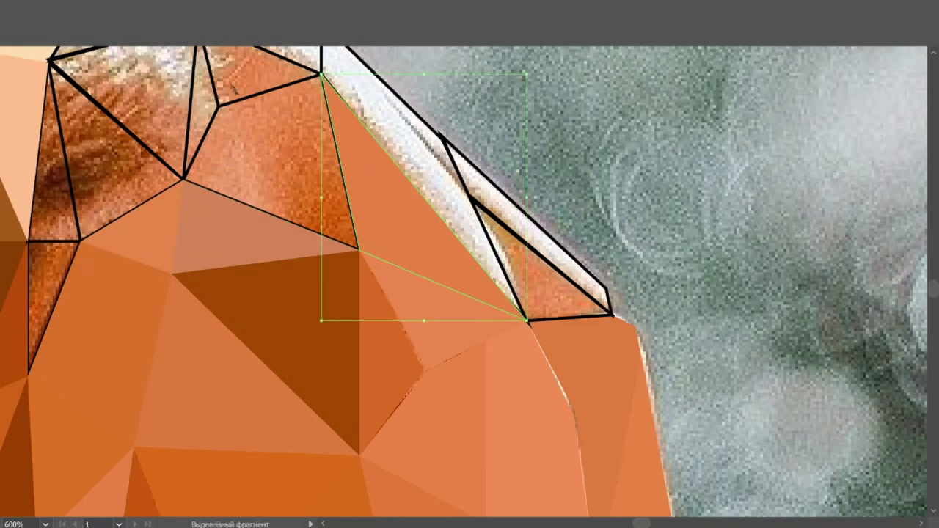
click(268, 96)
scroll(268, 97, up, 1)
Fill the shoulder-edge sliver with white and the next triangle with orange.
click(124, 132)
click(439, 156)
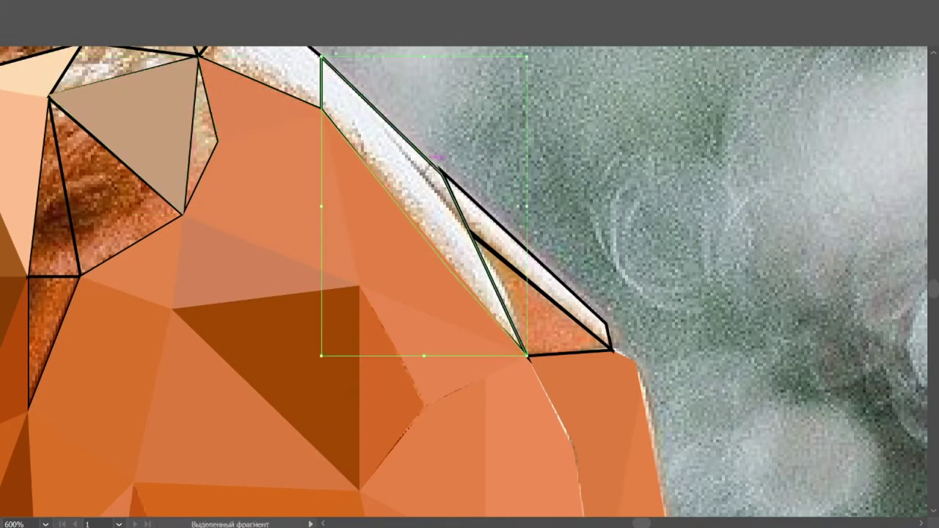
ctrl+click(535, 305)
click(377, 243)
scroll(376, 251, left, 5)
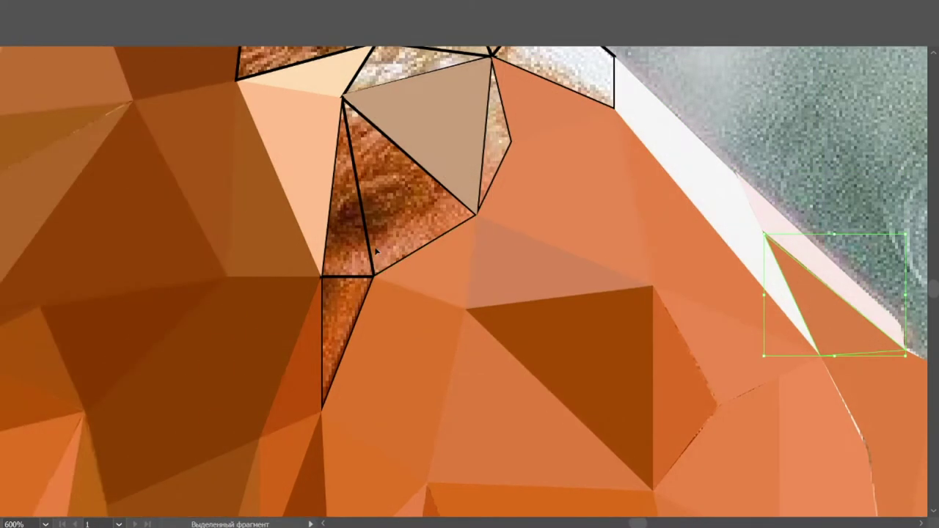
scroll(376, 251, up, 1)
scroll(397, 253, left, 1)
Give the thin and textured triangles in the curls flat dark brown fills.
click(396, 275)
ctrl+click(464, 235)
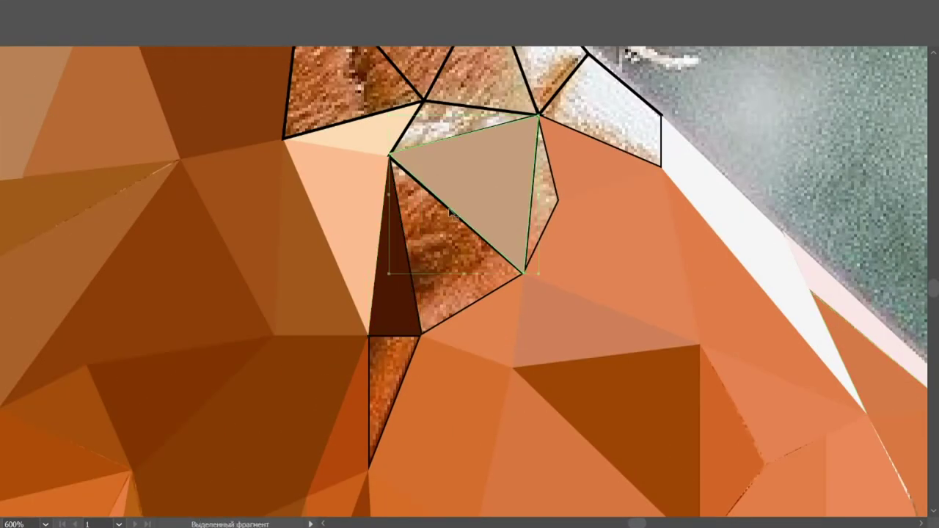
scroll(415, 318, up, 3)
ctrl+click(453, 195)
ctrl+click(351, 279)
click(413, 223)
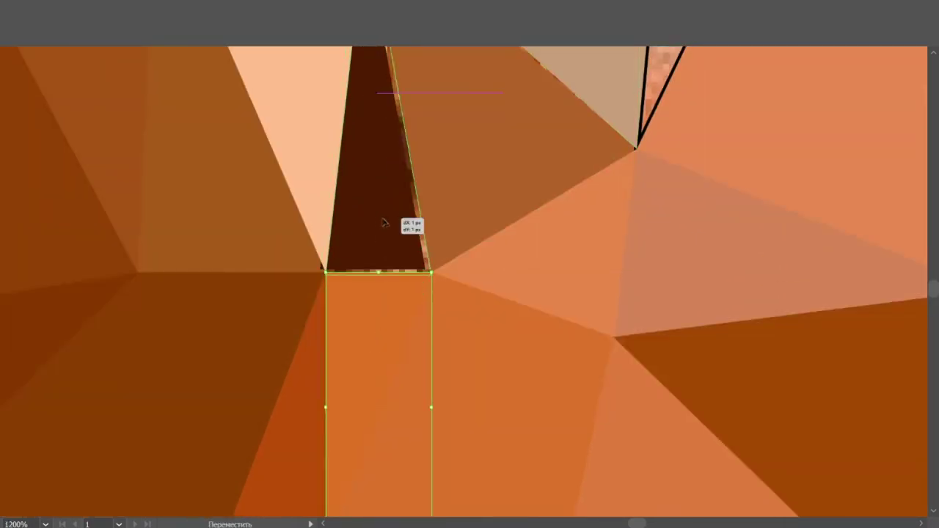
scroll(413, 223, up, 4)
Fill the beige and brown triangles with sampled salmon and light photo colours.
ctrl+click(513, 220)
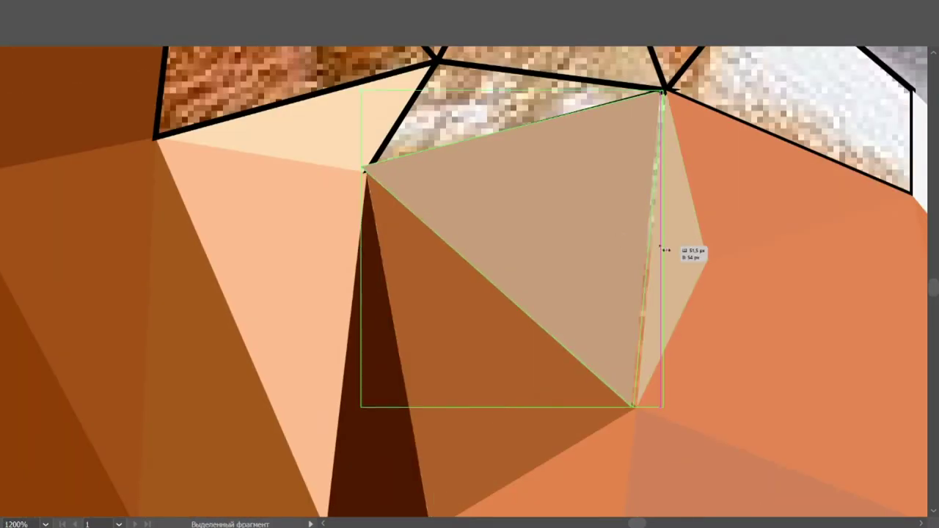
ctrl+click(498, 442)
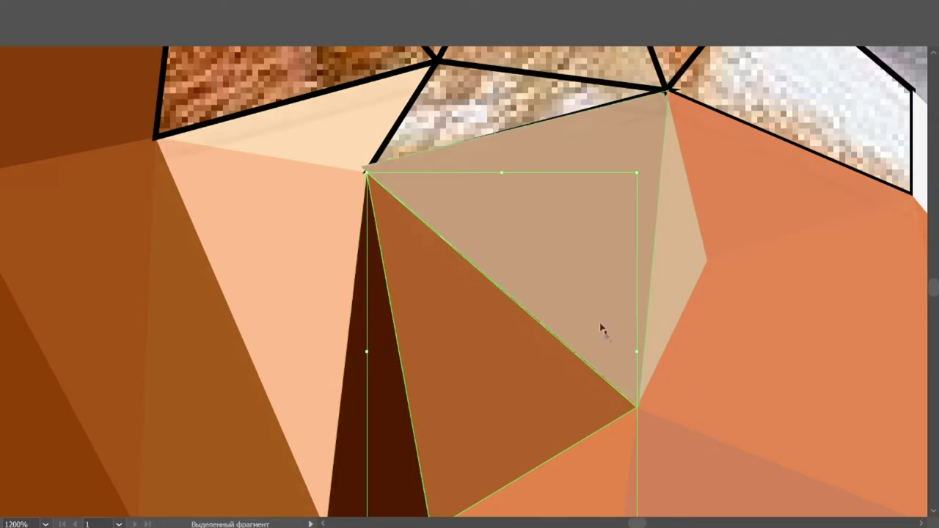
scroll(617, 347, up, 4)
ctrl+click(555, 273)
ctrl+click(455, 354)
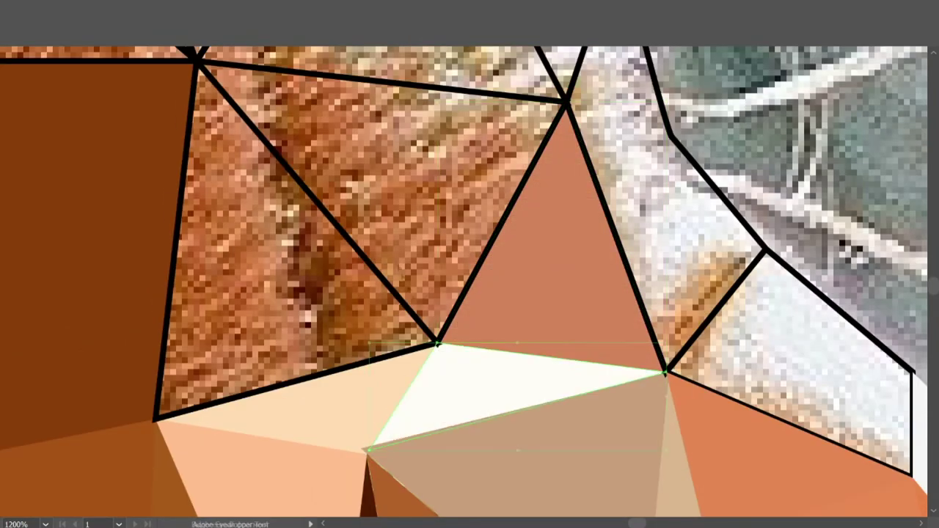
ctrl+click(399, 168)
click(399, 168)
ctrl+click(263, 275)
click(263, 275)
click(666, 210)
scroll(667, 210, up, 5)
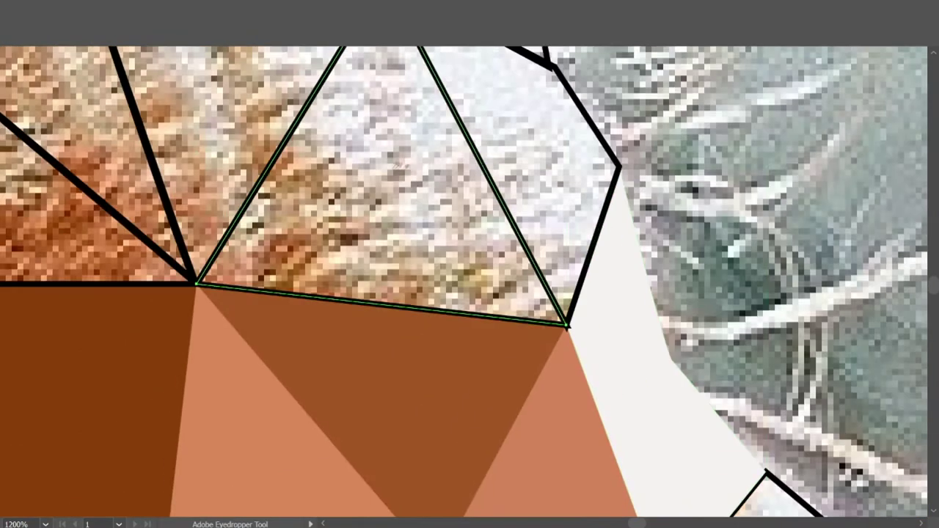
Give the remaining top-left and outlined triangles flat light beige fills.
click(382, 220)
scroll(470, 294, up, 2)
scroll(469, 293, up, 3)
ctrl+click(441, 110)
click(441, 110)
ctrl+click(184, 111)
click(430, 272)
scroll(430, 272, down, 5)
scroll(416, 409, up, 5)
click(446, 283)
scroll(546, 249, down, 3)
scroll(546, 249, down, 2)
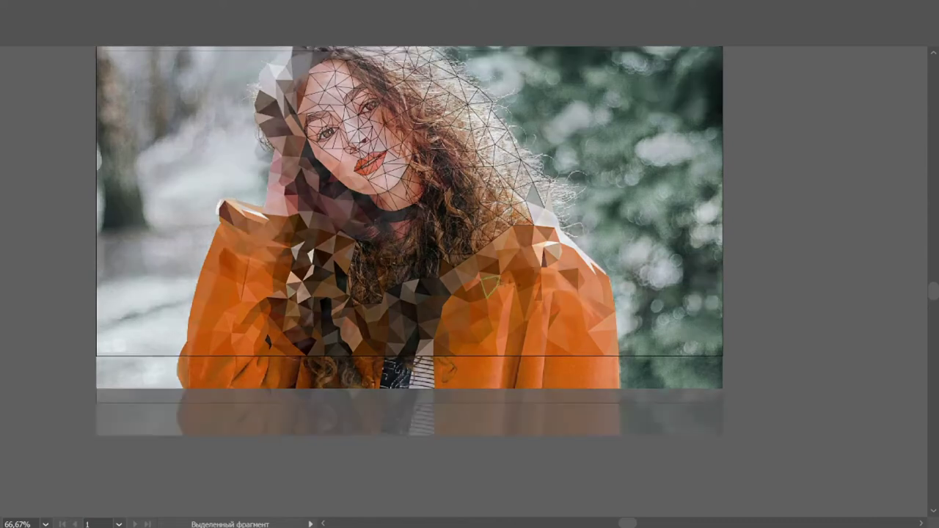
Zoom into the curls and select a hair triangle for a dark brown fill.
scroll(376, 420, up, 2)
scroll(375, 419, up, 2)
scroll(376, 420, up, 1)
scroll(375, 420, up, 1)
click(308, 367)
Fill the first textured hair triangles with dark browns sampled from the photo.
key(i)
click(418, 357)
ctrl+click(239, 262)
ctrl+click(341, 250)
click(378, 242)
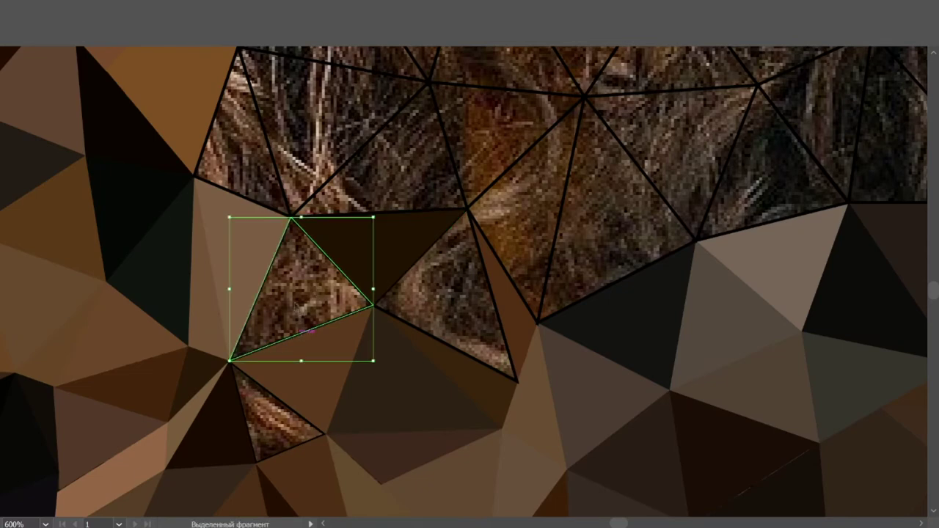
click(290, 376)
ctrl+click(320, 390)
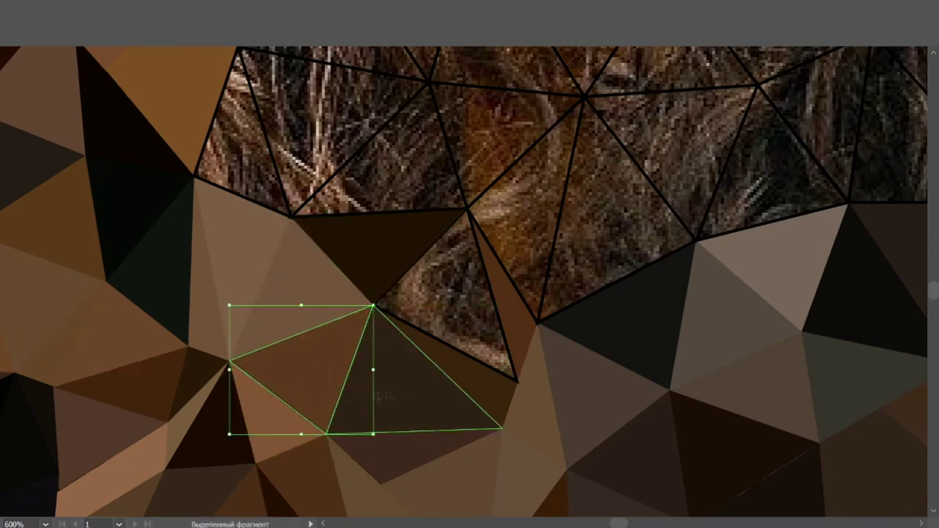
scroll(378, 397, up, 1)
ctrl+click(445, 415)
ctrl+click(609, 279)
click(590, 263)
ctrl+click(514, 246)
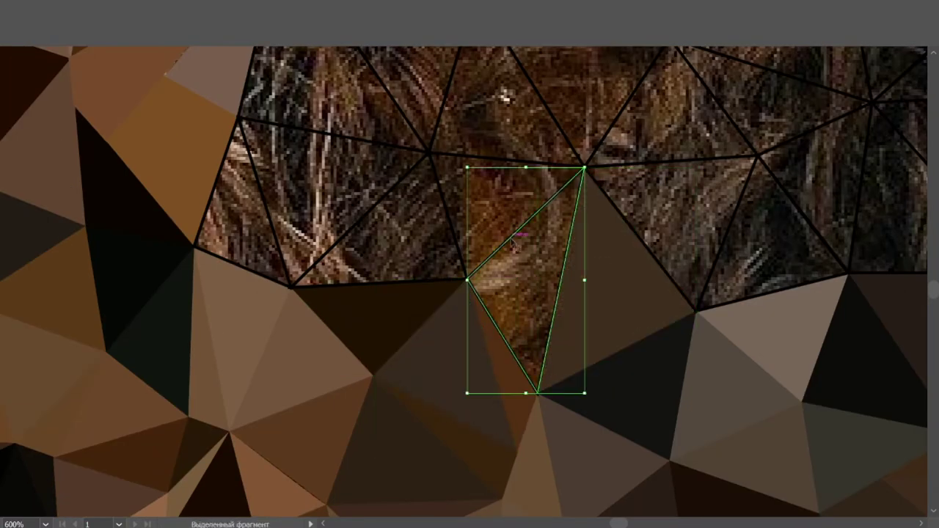
ctrl+click(496, 103)
scroll(496, 103, up, 1)
ctrl+click(493, 271)
Give the next run of hair triangles, across to the lower right, flat sampled browns.
click(381, 266)
ctrl+click(395, 319)
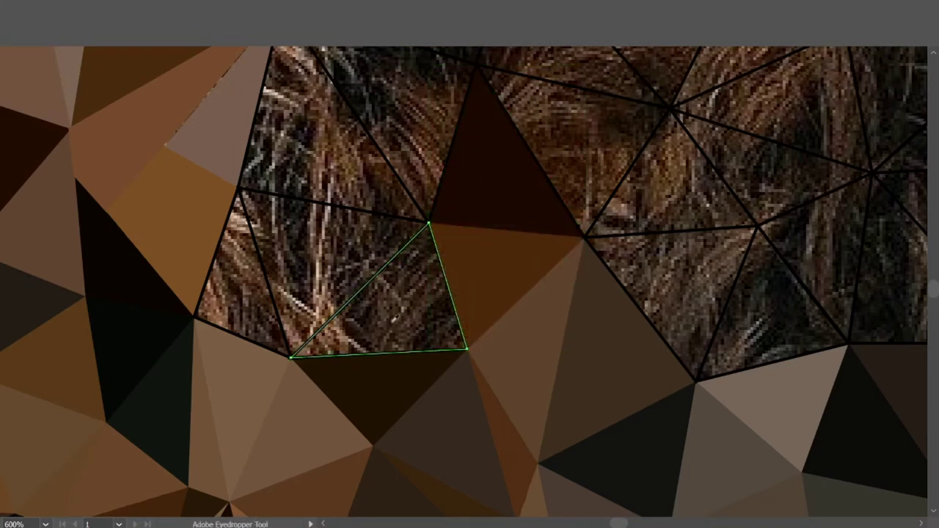
click(401, 301)
scroll(346, 207, up, 1)
ctrl+click(346, 208)
ctrl+click(323, 308)
click(382, 345)
ctrl+click(221, 308)
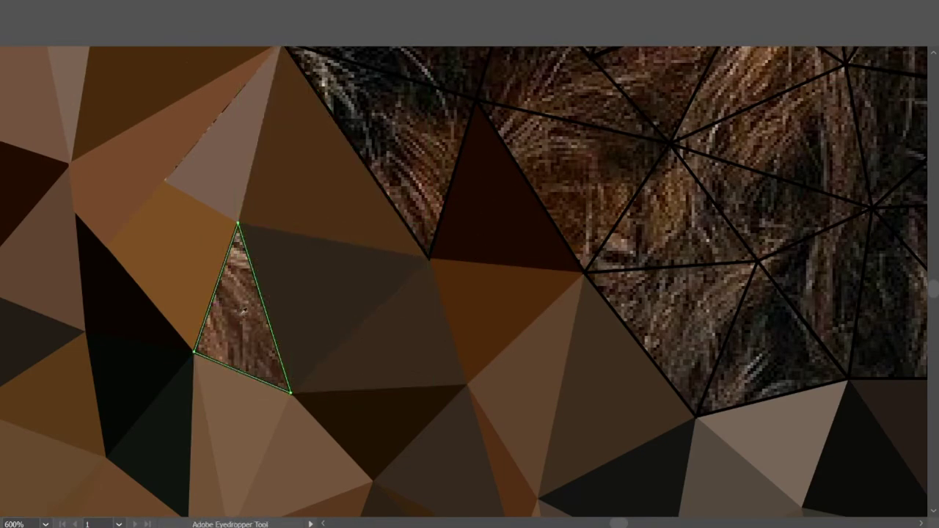
scroll(397, 221, up, 1)
ctrl+click(411, 213)
click(527, 193)
ctrl+click(558, 155)
ctrl+click(580, 257)
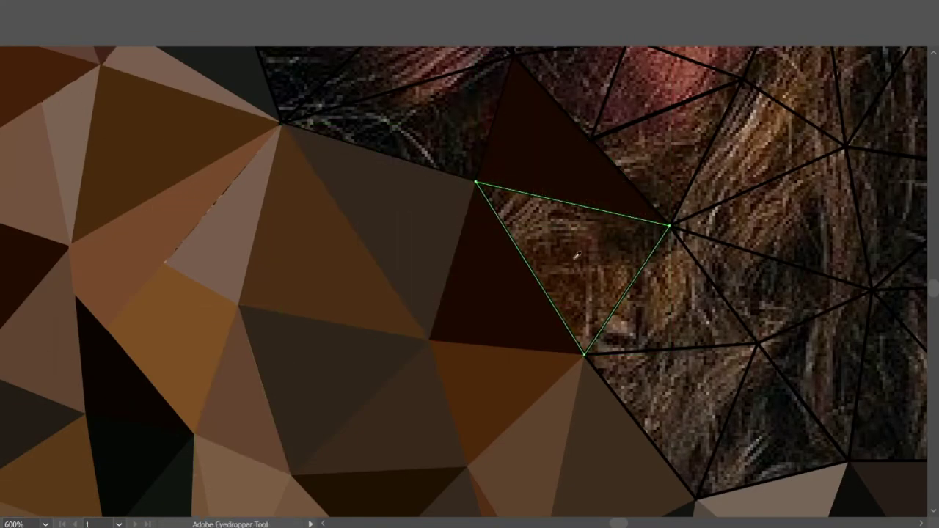
click(631, 235)
click(698, 268)
ctrl+click(649, 368)
scroll(641, 429, up, 4)
Fill the upper hair triangles and the dark quad with near-black sampled colours.
ctrl+click(273, 159)
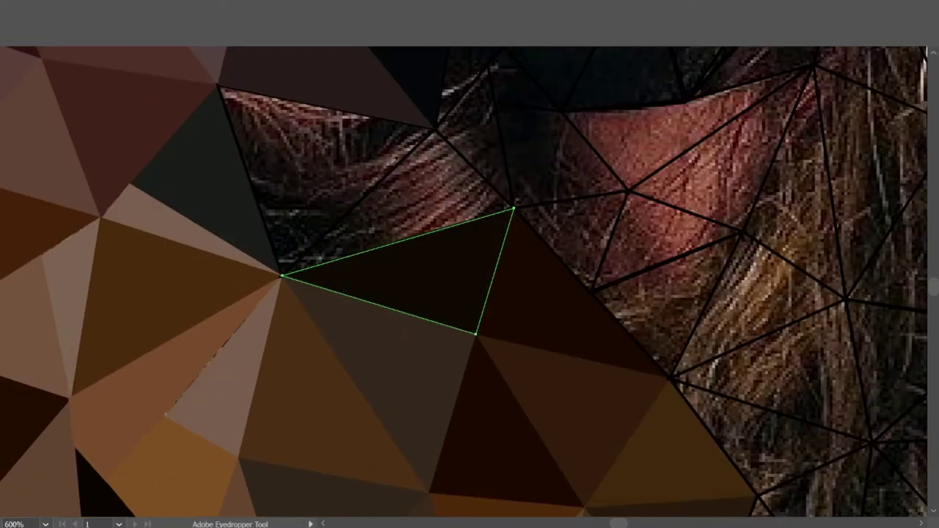
click(293, 213)
ctrl+click(523, 197)
scroll(523, 197, up, 2)
click(463, 176)
ctrl+click(558, 140)
scroll(531, 215, up, 2)
ctrl+click(533, 210)
click(497, 204)
ctrl+click(477, 184)
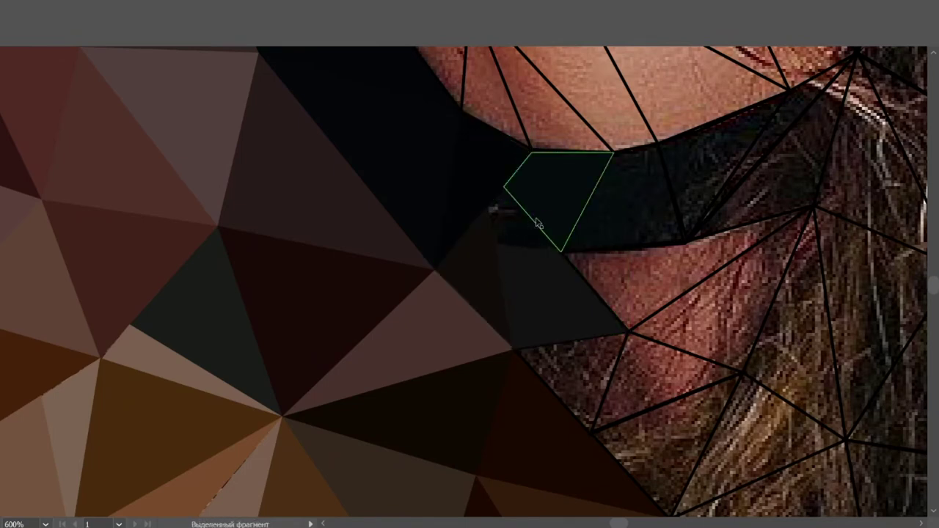
Draw a small patch polygon over the gap at the dark choker's edge.
scroll(538, 224, up, 3)
scroll(521, 222, down, 1)
scroll(516, 223, down, 1)
ctrl+click(440, 331)
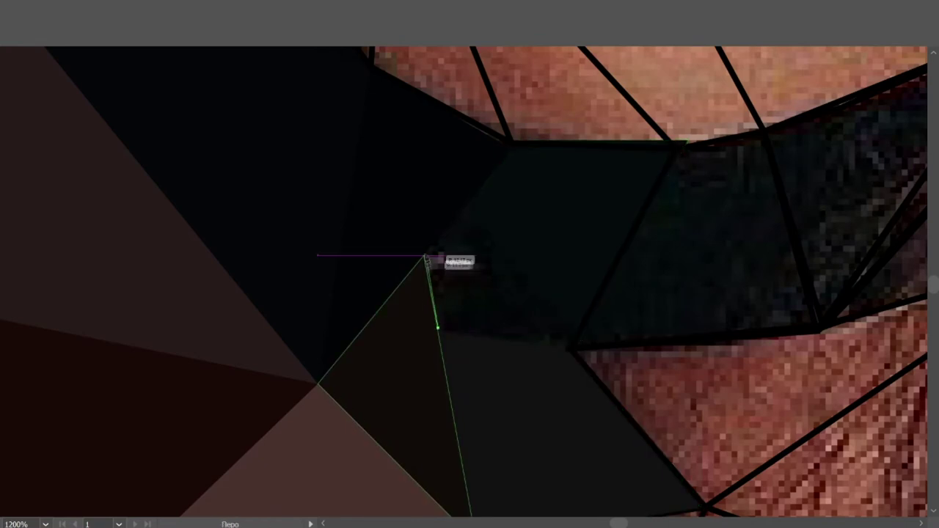
click(463, 209)
click(573, 351)
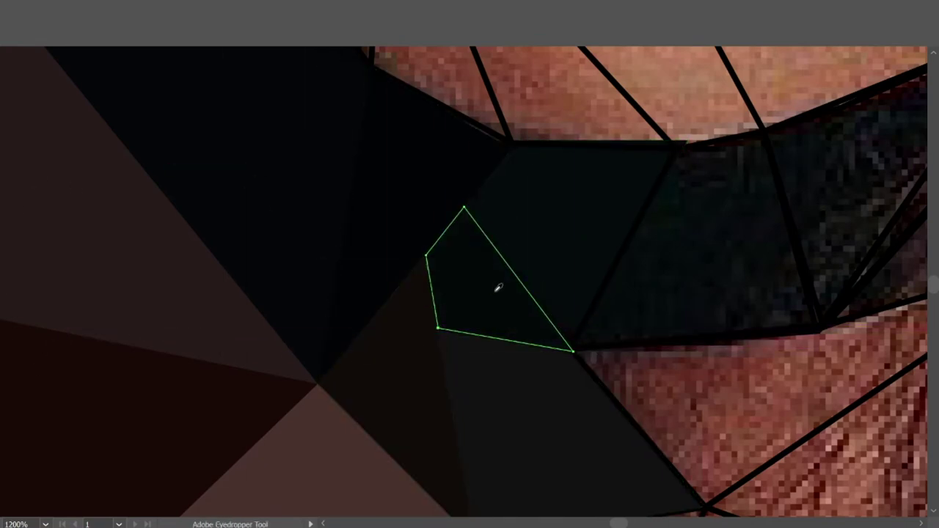
Select the large dark quad beside the patch and zoom in on it.
ctrl+click(646, 257)
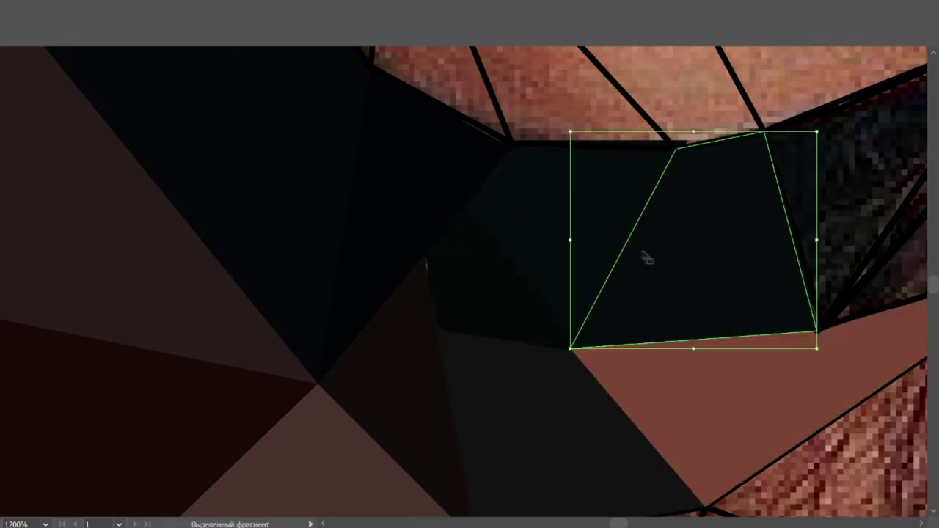
key(ctrl+plus)
key(ctrl+plus)
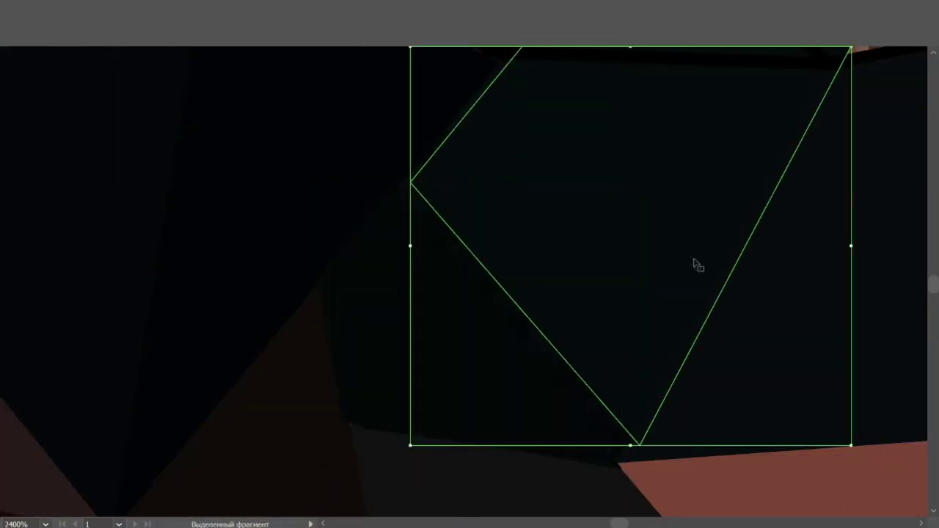
scroll(696, 264, down, 5)
scroll(464, 349, up, 3)
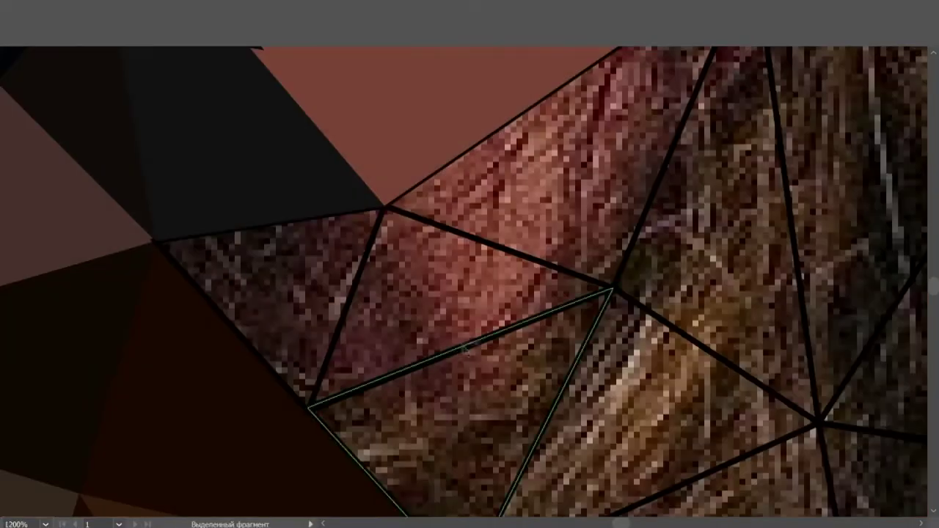
Flatten the first textured collar triangles around the neck with sampled colours.
click(323, 338)
click(455, 411)
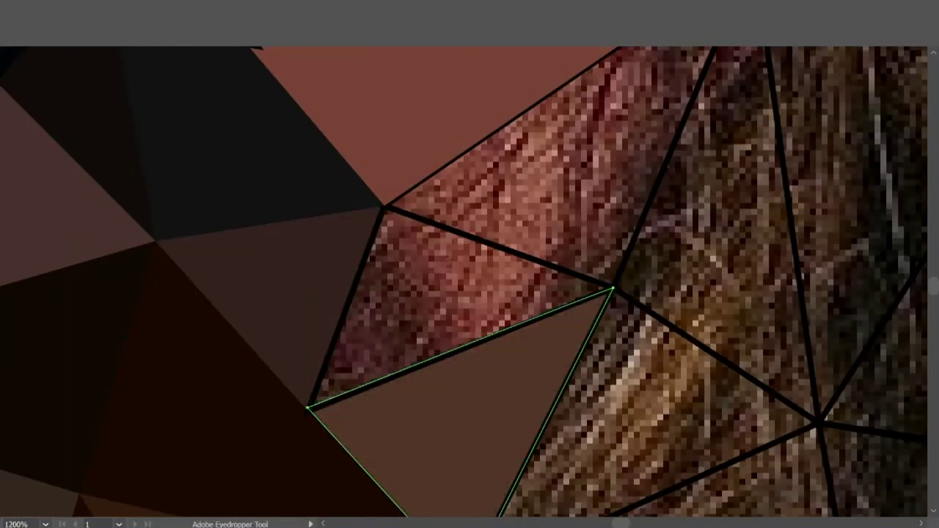
click(513, 146)
click(383, 313)
click(746, 214)
scroll(747, 214, down, 2)
click(631, 345)
scroll(631, 345, down, 2)
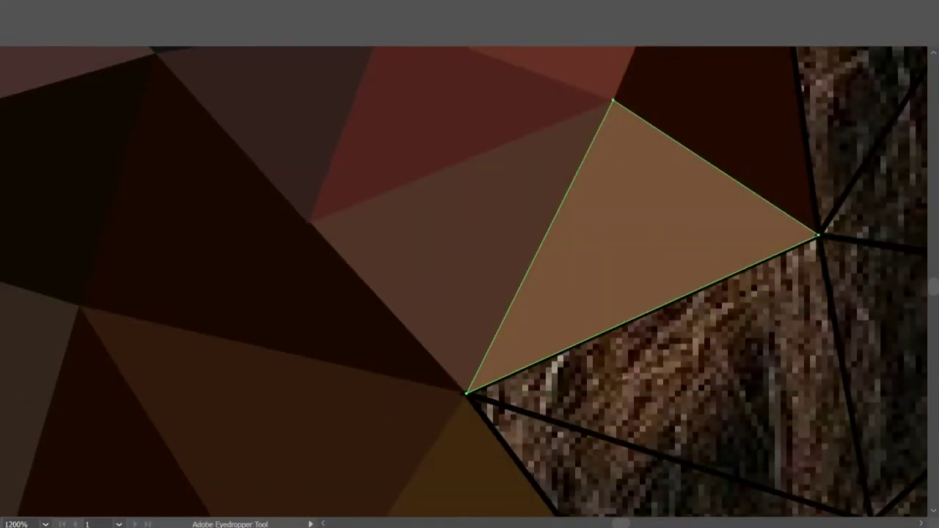
scroll(703, 273, down, 2)
click(703, 274)
scroll(686, 338, down, 4)
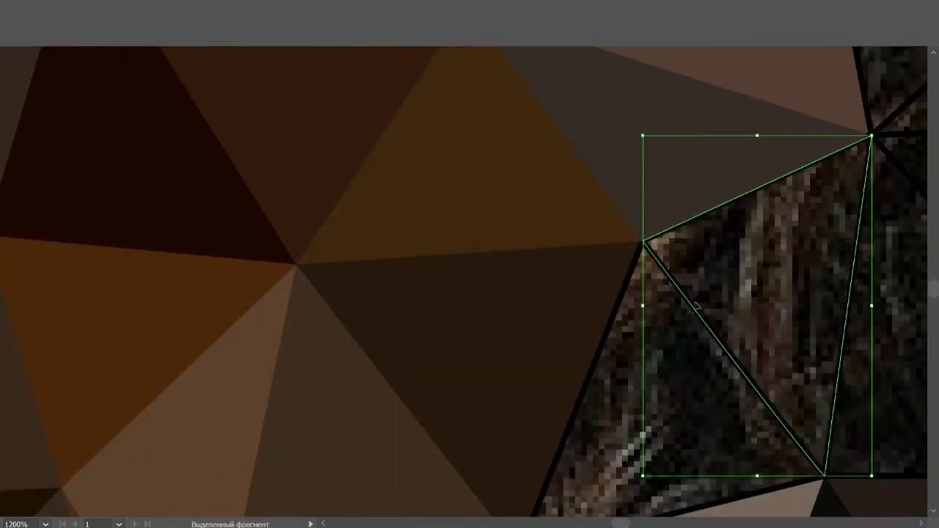
click(674, 398)
scroll(674, 398, down, 3)
scroll(470, 279, up, 3)
scroll(383, 273, down, 2)
Fill more neck triangles with sampled dark, grey, brown and tan colours.
click(384, 273)
click(553, 289)
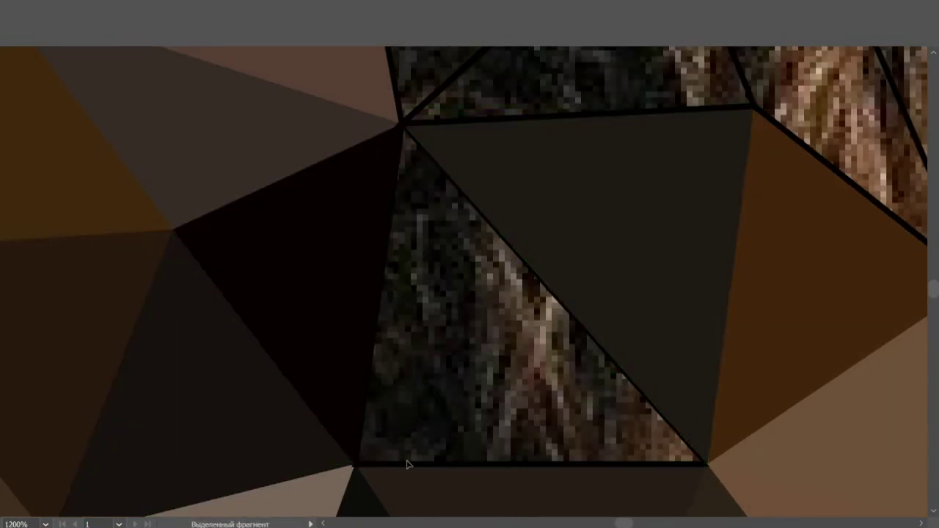
click(501, 350)
scroll(608, 230, down, 2)
key(v)
click(470, 330)
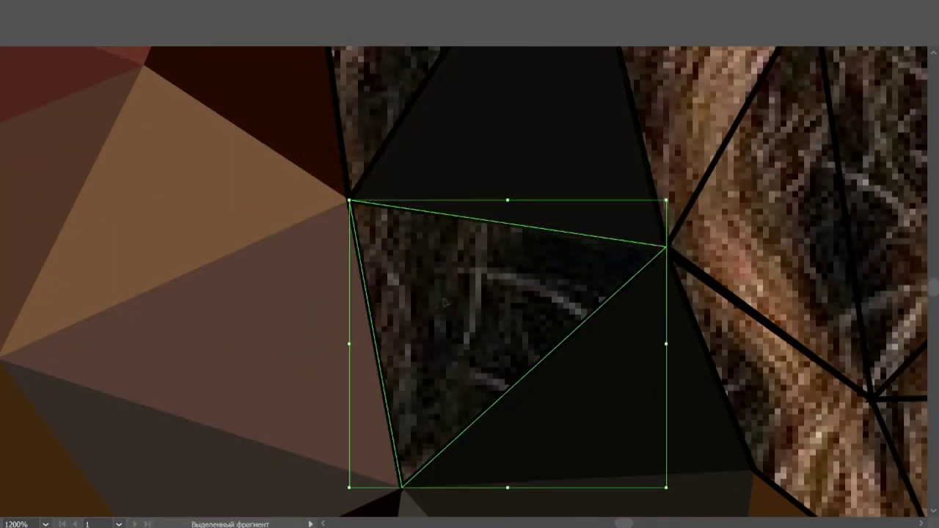
scroll(328, 206, up, 2)
scroll(328, 205, down, 2)
click(690, 147)
click(690, 118)
click(660, 330)
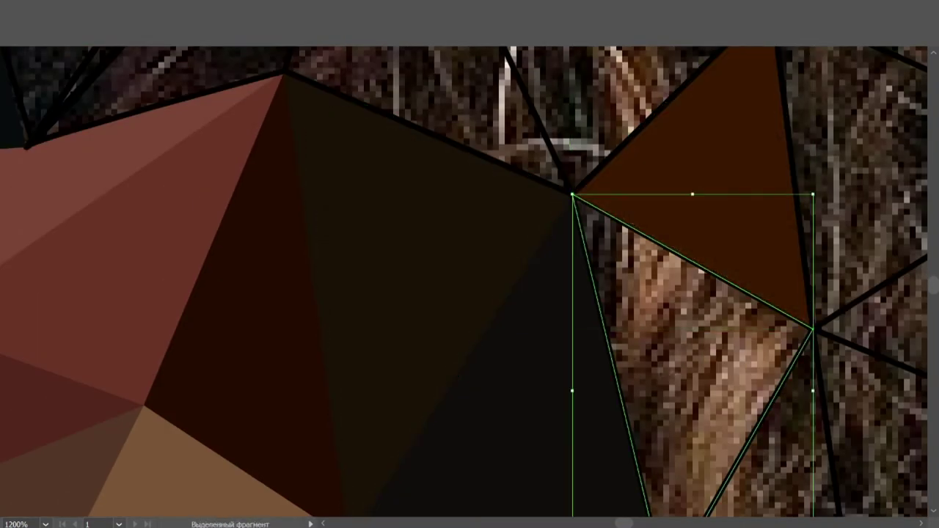
click(660, 308)
scroll(572, 294, down, 2)
click(580, 239)
click(400, 262)
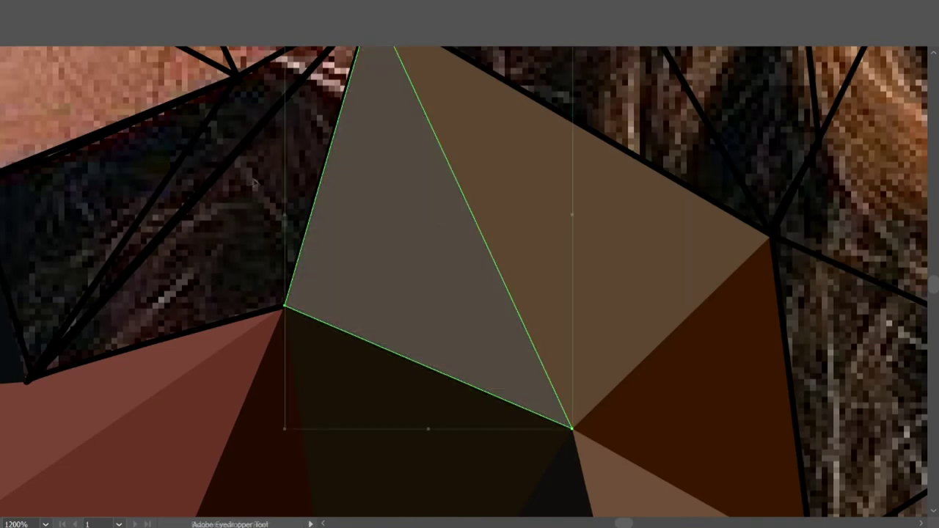
scroll(470, 293, down, 2)
scroll(488, 476, up, 2)
Finish the remaining neck triangles with sampled browns and a dark brown top facet.
click(293, 405)
scroll(293, 367, down, 2)
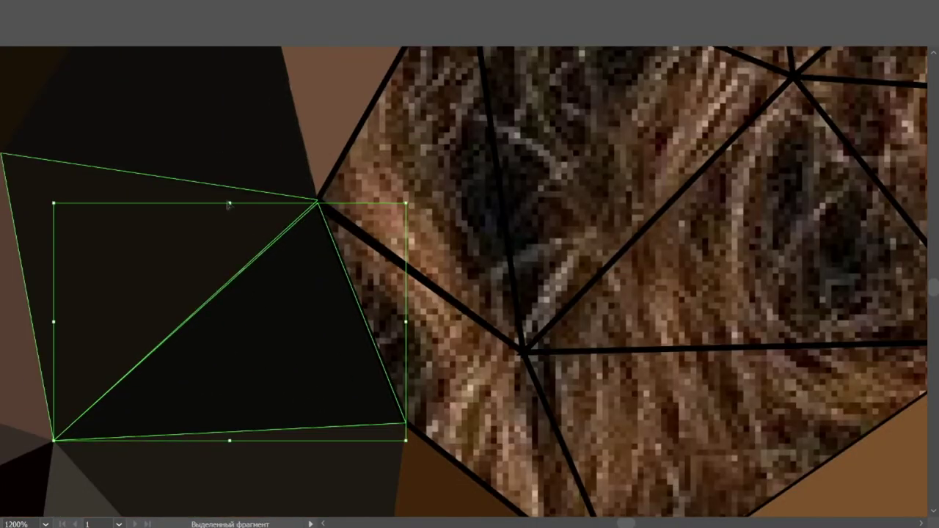
scroll(519, 210, up, 2)
click(518, 210)
click(440, 220)
scroll(441, 220, down, 2)
scroll(565, 345, down, 2)
click(565, 345)
click(440, 242)
scroll(514, 220, up, 2)
scroll(587, 206, up, 2)
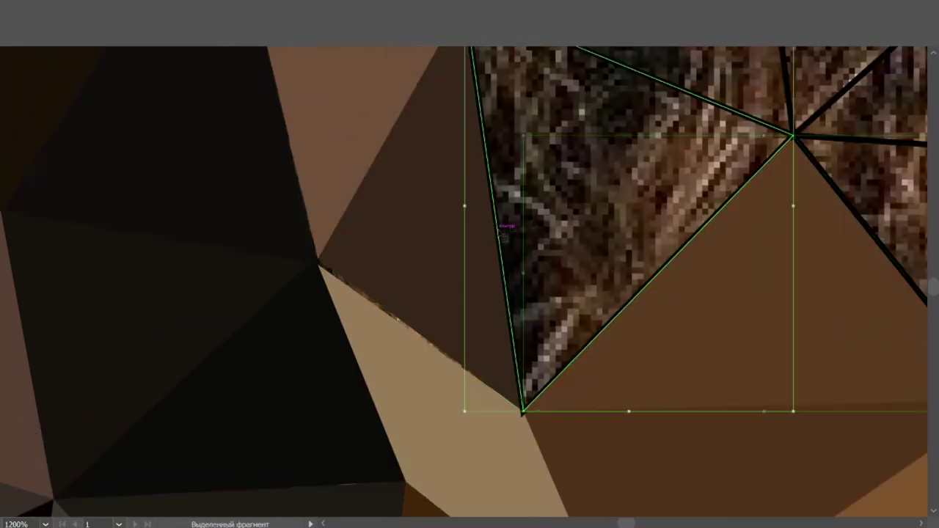
click(620, 179)
scroll(419, 321, up, 1)
click(419, 321)
scroll(657, 316, down, 3)
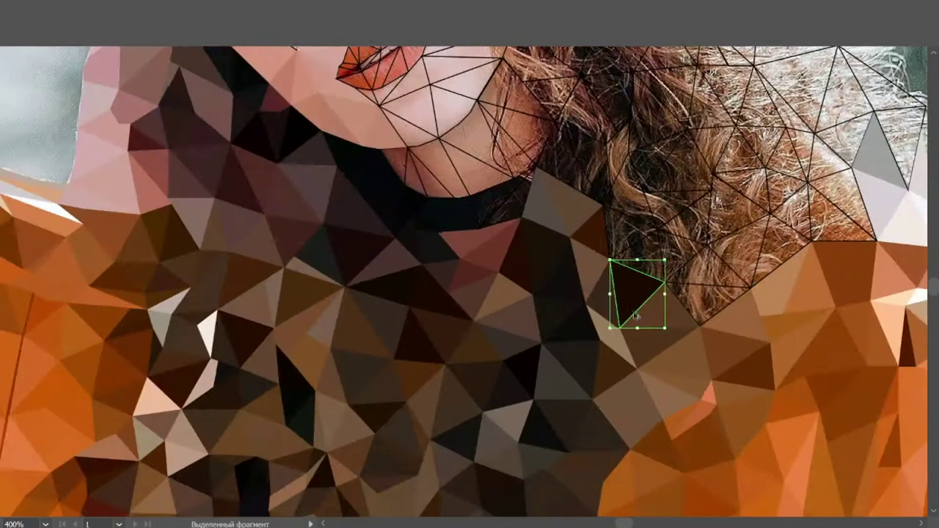
Eyedropper-fill the first hair triangles with sampled tan, brown, dark brown and grey-brown.
scroll(631, 294, down, 2)
scroll(609, 301, up, 2)
scroll(465, 314, up, 3)
scroll(465, 314, up, 2)
click(455, 319)
click(396, 367)
click(484, 234)
click(582, 281)
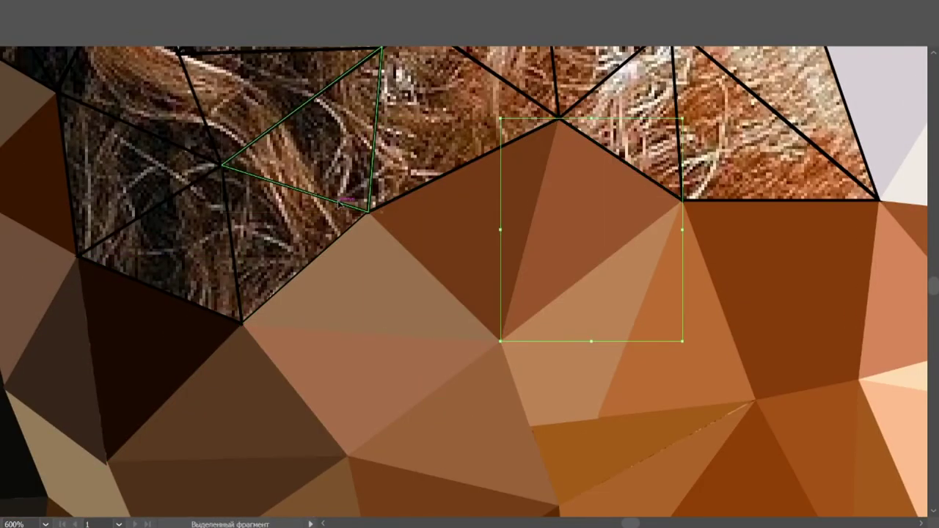
click(316, 125)
click(294, 235)
click(133, 170)
click(160, 289)
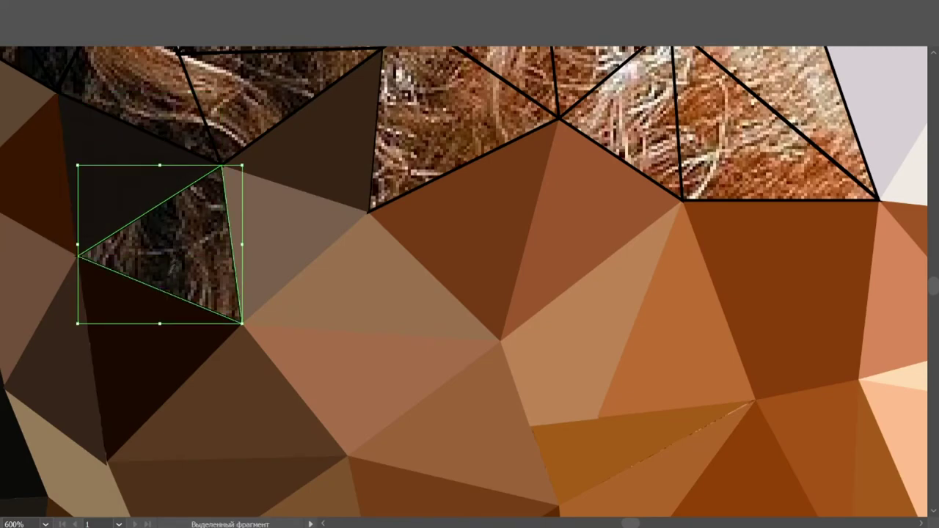
Give the left and centre hair triangles flat dark brown and brown tones sampled from the photo.
scroll(157, 276, up, 2)
click(470, 183)
click(397, 175)
click(345, 173)
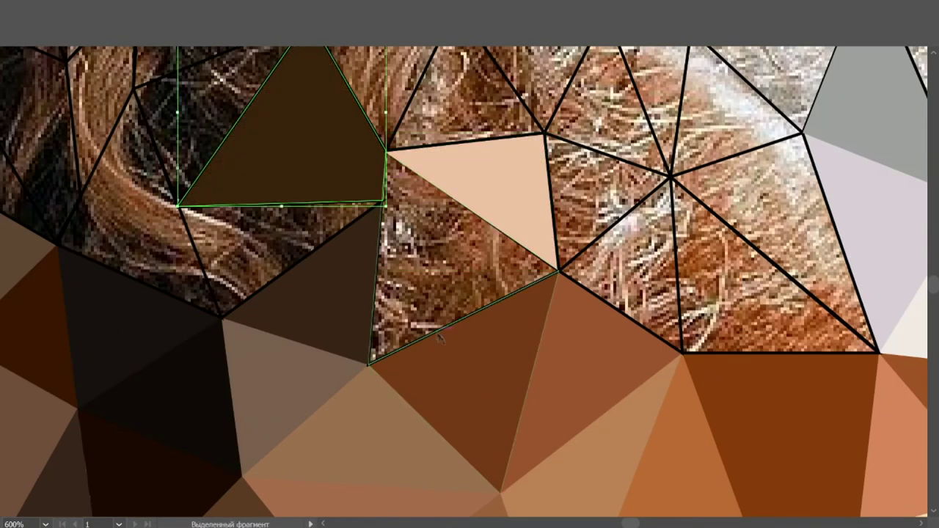
click(447, 257)
click(306, 262)
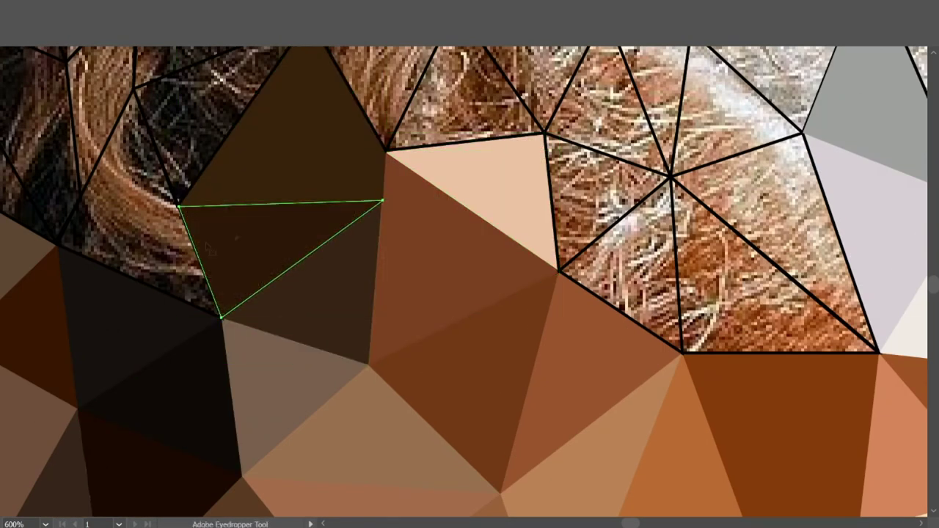
click(152, 257)
scroll(153, 257, up, 1)
click(124, 249)
scroll(125, 249, up, 1)
click(191, 146)
click(201, 323)
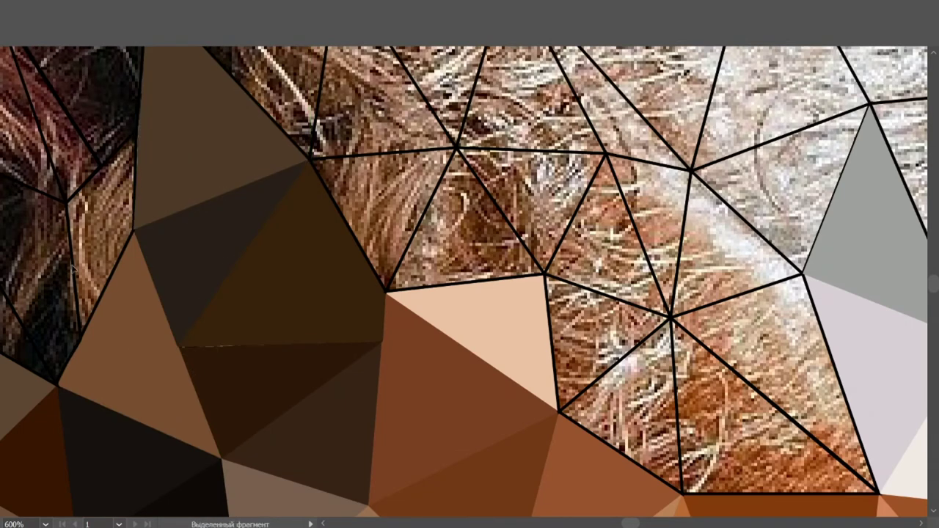
click(37, 294)
click(103, 235)
Fill the triangles near the peach area with greyish beige, beige, orange and peach.
click(382, 206)
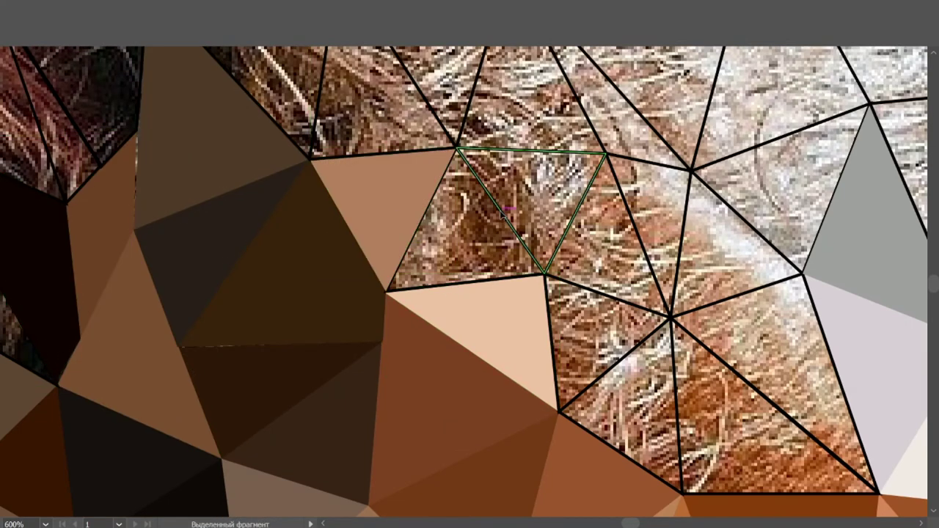
click(531, 194)
click(463, 238)
click(607, 243)
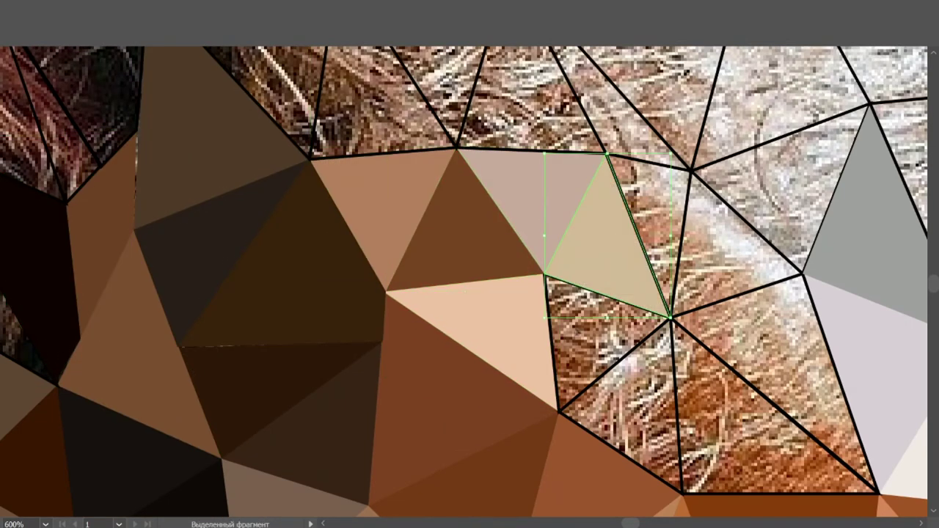
click(587, 332)
click(741, 425)
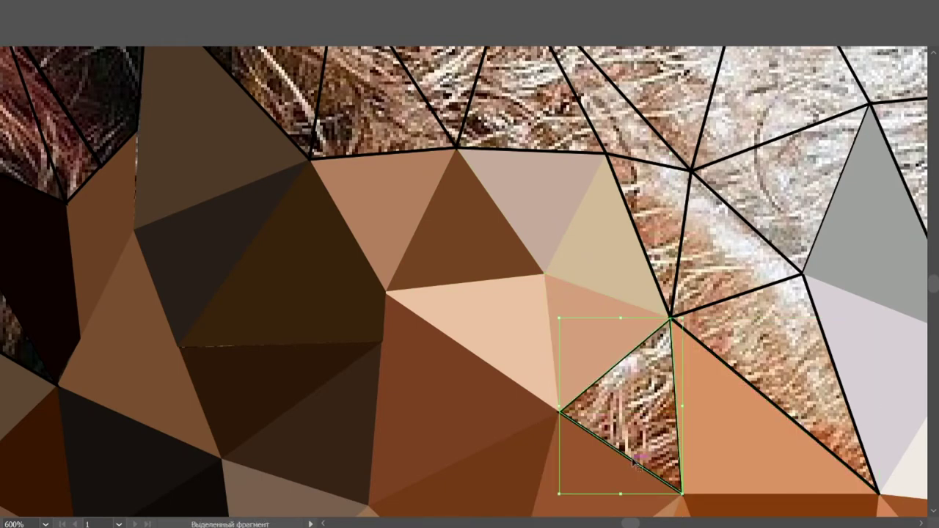
click(633, 461)
scroll(633, 460, up, 2)
click(701, 322)
click(617, 192)
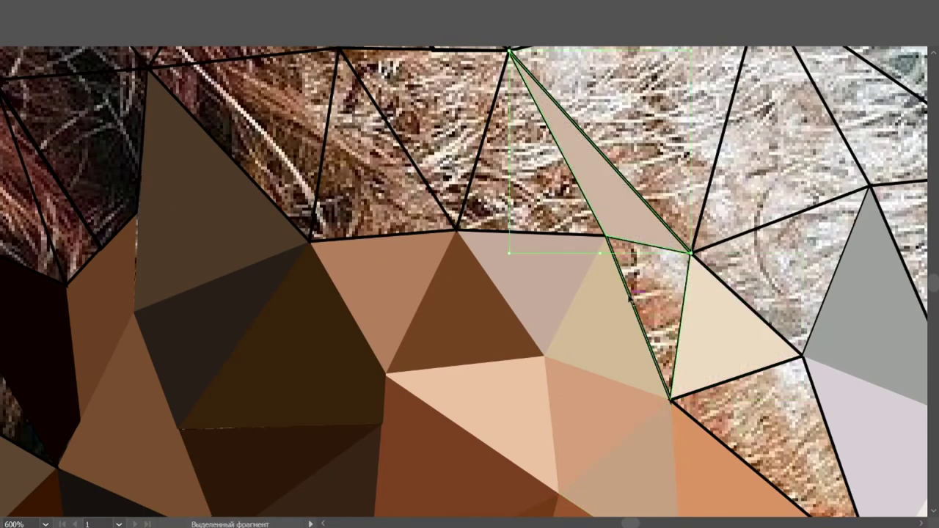
click(642, 323)
click(514, 182)
scroll(513, 182, up, 2)
Fill the upper hair triangles with light brown, dark brown, light tan, grey-brown and light grey.
click(433, 169)
click(370, 235)
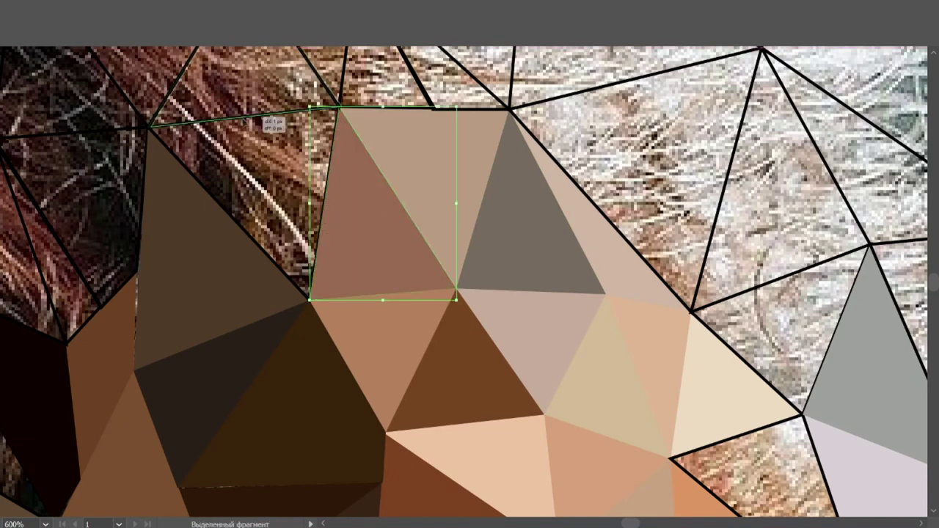
scroll(257, 147, up, 2)
click(256, 132)
click(263, 224)
scroll(220, 178, up, 2)
click(183, 132)
click(418, 286)
click(316, 123)
click(437, 166)
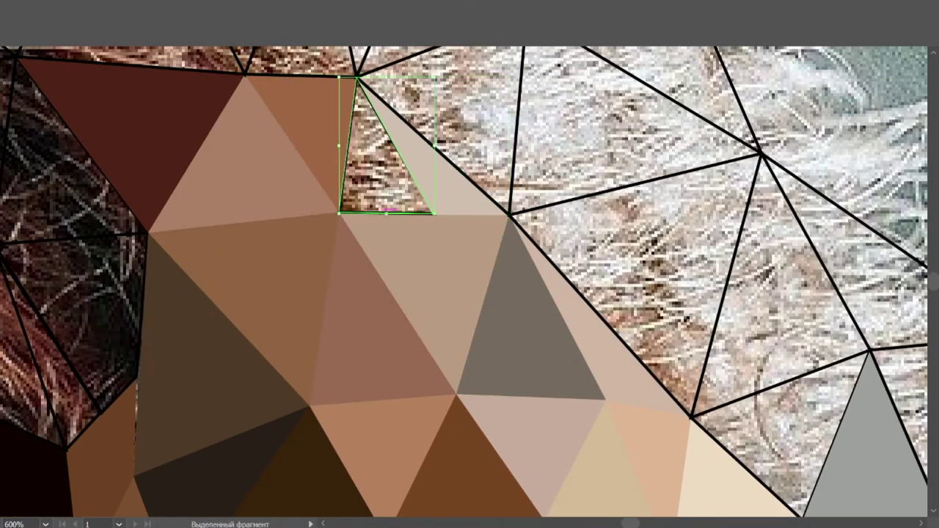
click(387, 169)
click(602, 146)
Fill the topmost triangles with peach, grey, cream, orange, tan and light pinkish colours.
scroll(465, 92, up, 1)
scroll(465, 92, up, 1)
click(465, 91)
click(475, 201)
ctrl+click(566, 386)
click(646, 318)
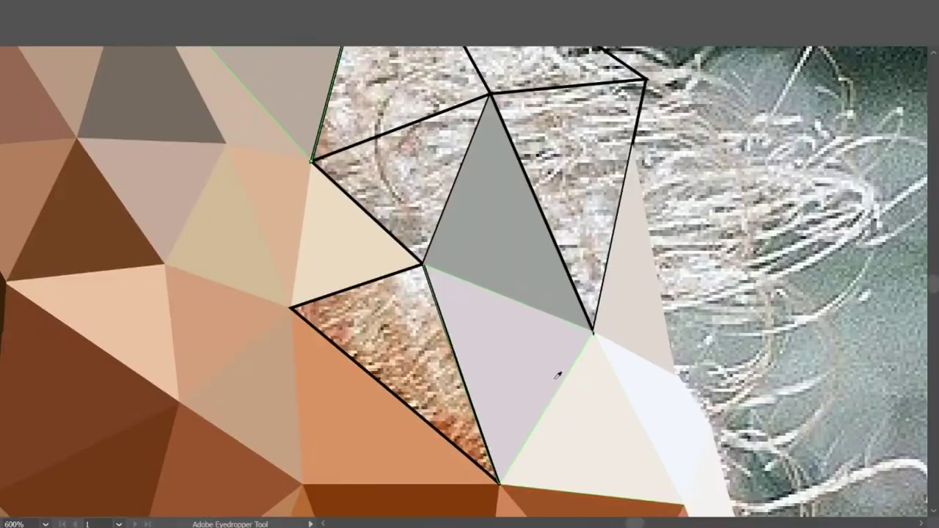
click(406, 335)
scroll(407, 335, up, 2)
click(411, 147)
click(411, 279)
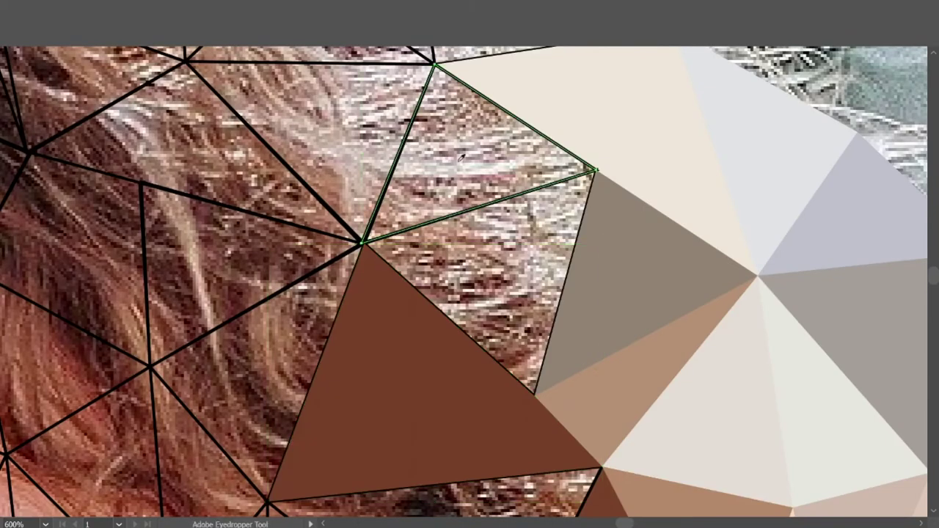
click(461, 158)
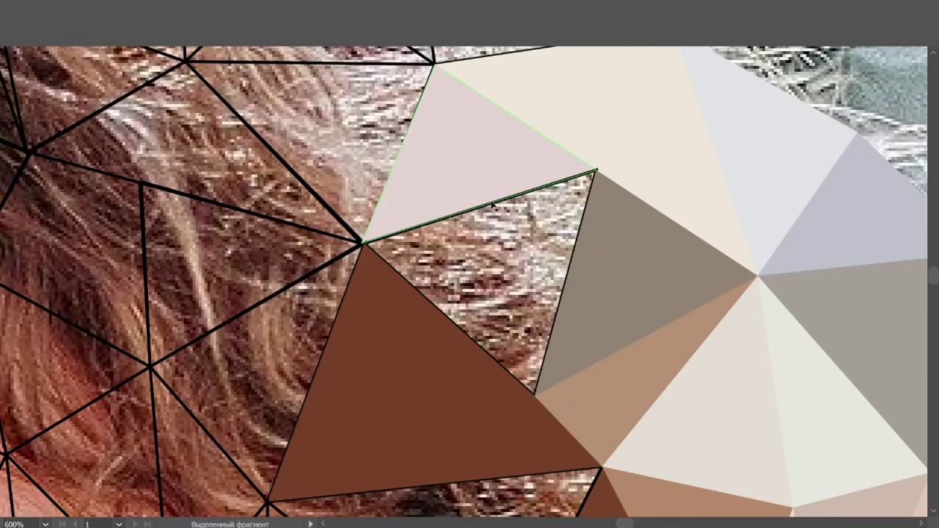
Sample the underlying photo colours into the next right-side hair triangles, including brown.
click(552, 189)
click(309, 147)
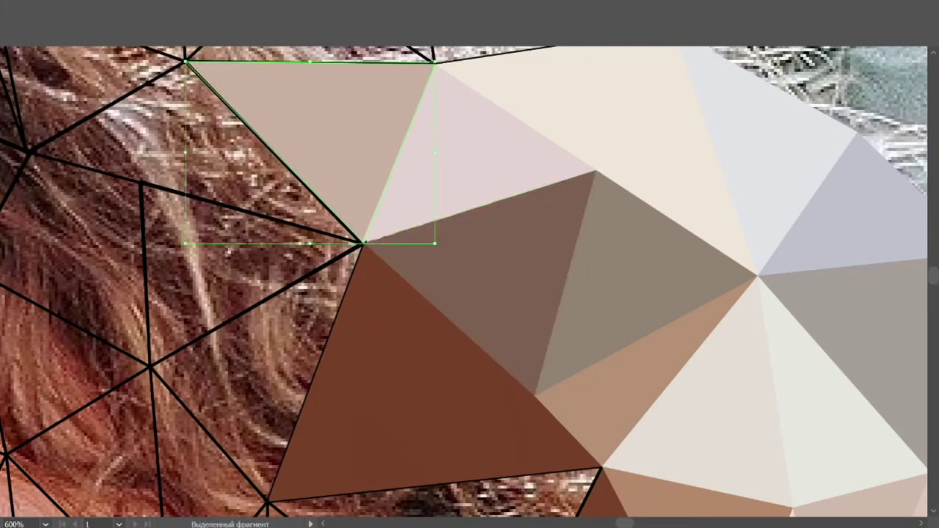
click(242, 242)
scroll(470, 293, down, 2)
click(221, 117)
click(206, 382)
scroll(401, 363, down, 2)
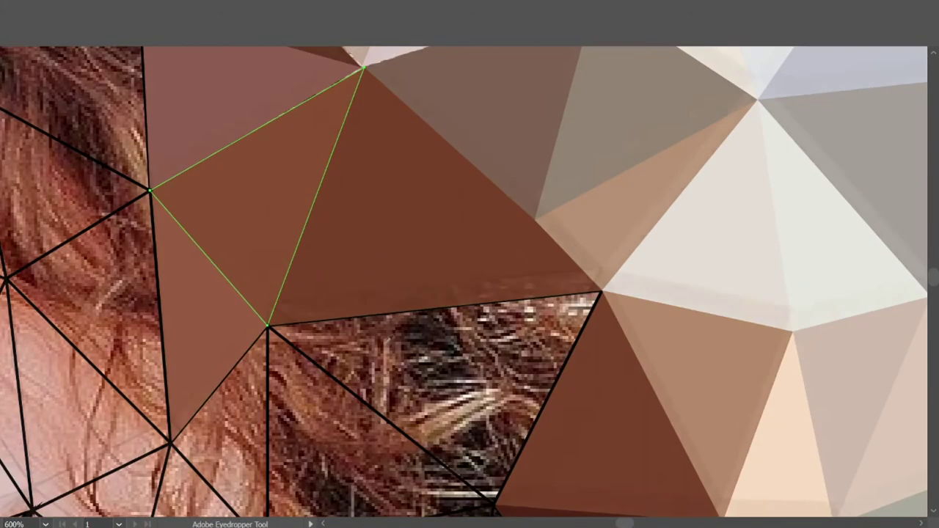
scroll(401, 363, down, 2)
scroll(402, 362, down, 2)
click(401, 363)
scroll(401, 363, down, 1)
Fill the hair triangles lower down with black, dark and sampled brown fills.
click(381, 323)
click(557, 294)
click(543, 308)
scroll(524, 383, down, 1)
click(523, 383)
click(440, 411)
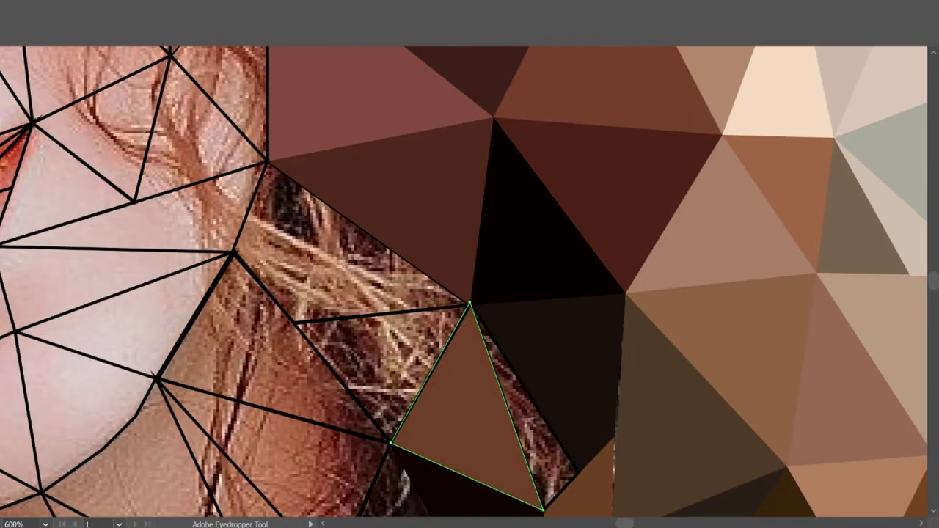
click(514, 411)
click(389, 314)
click(279, 367)
Fill the hair triangles beside the neck brown, the narrow dark-red sliver, and the right triangle dark brown.
click(220, 352)
click(382, 367)
scroll(382, 367, down, 1)
scroll(381, 367, down, 1)
click(294, 308)
click(601, 256)
click(566, 294)
click(697, 242)
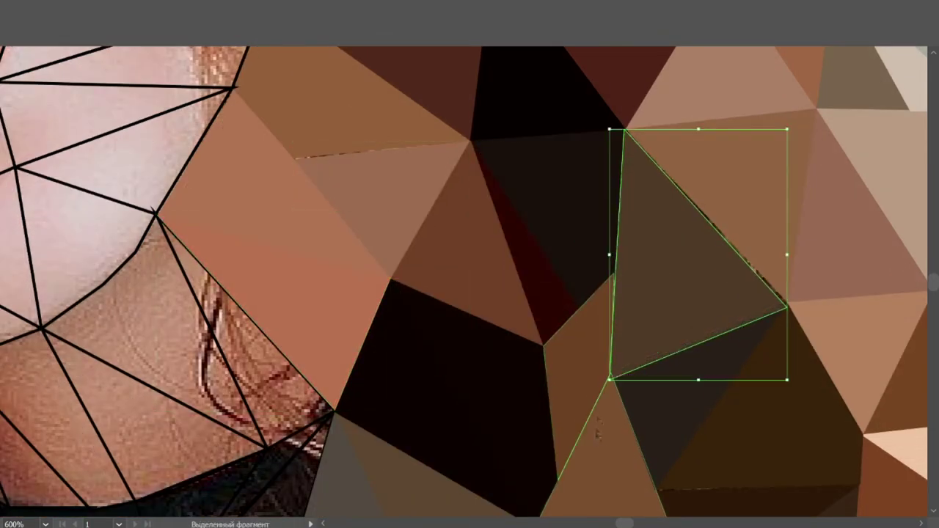
click(587, 426)
scroll(701, 247, right, 2)
click(555, 247)
scroll(643, 254, down, 7)
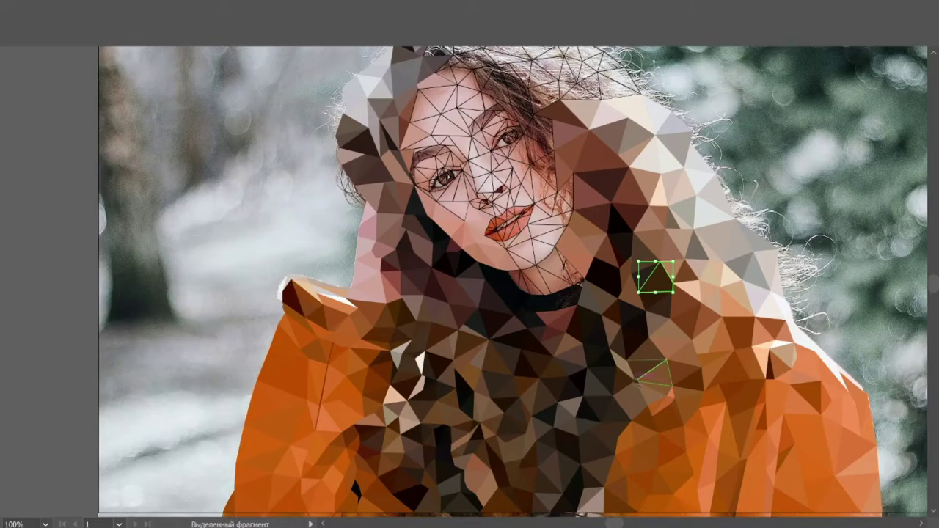
Fill the choker triangle dark teal, the neck triangles flat skin tones, and the slivers dark.
scroll(544, 374, up, 7)
click(492, 367)
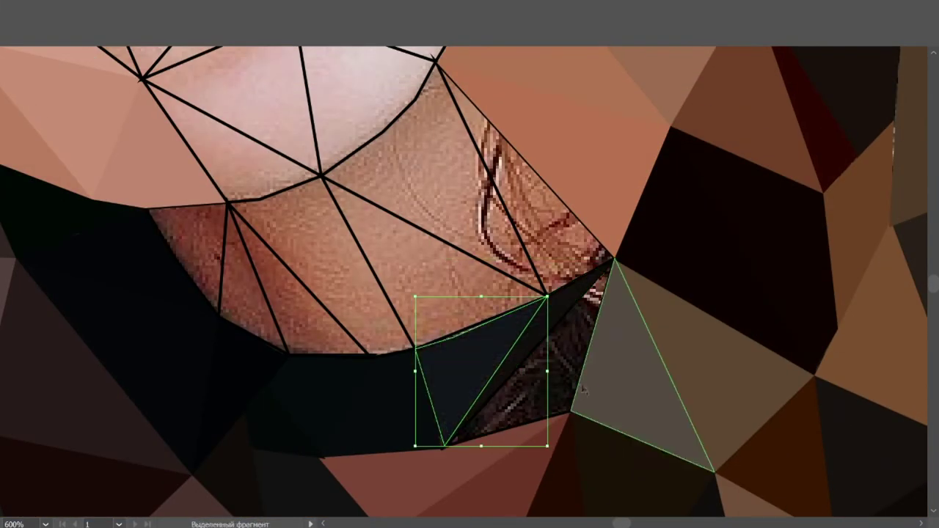
click(437, 190)
ctrl+click(323, 250)
click(367, 220)
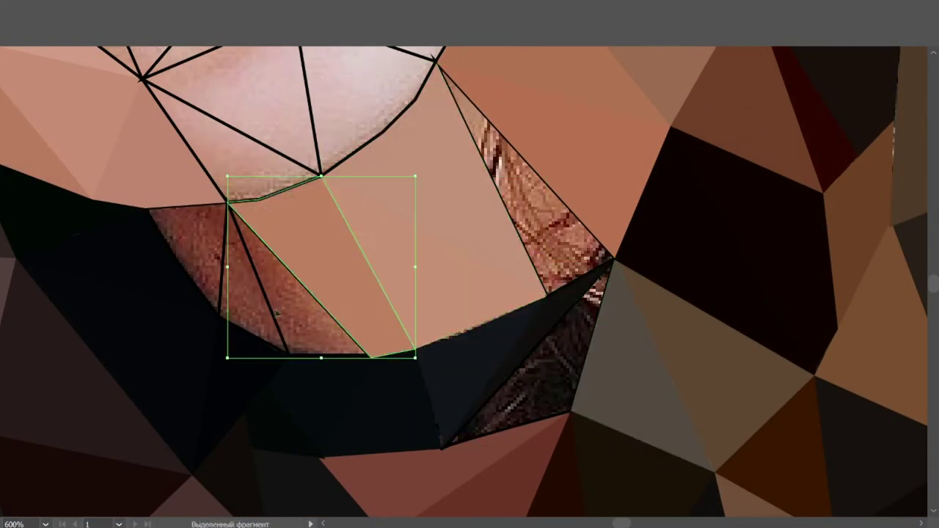
ctrl+click(293, 294)
ctrl+click(249, 294)
click(185, 229)
click(253, 294)
ctrl+click(585, 278)
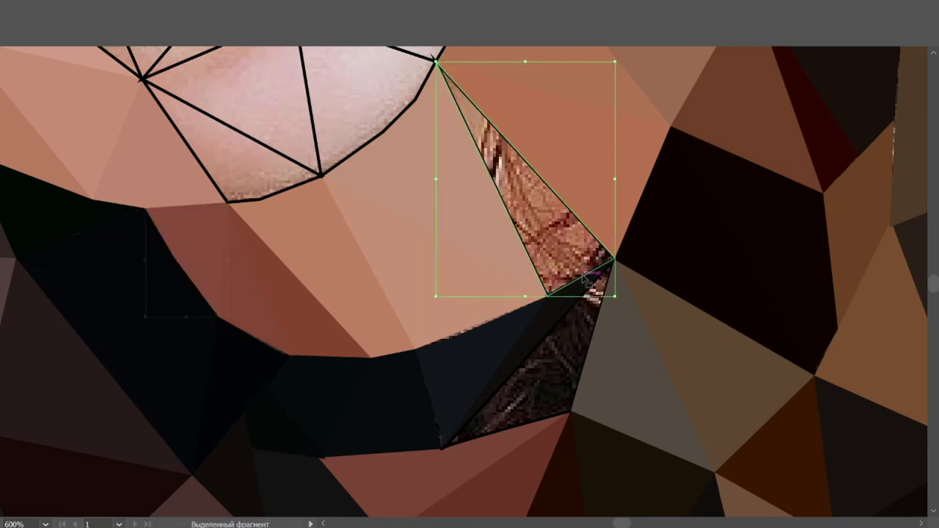
click(558, 162)
ctrl+click(631, 345)
ctrl+click(562, 362)
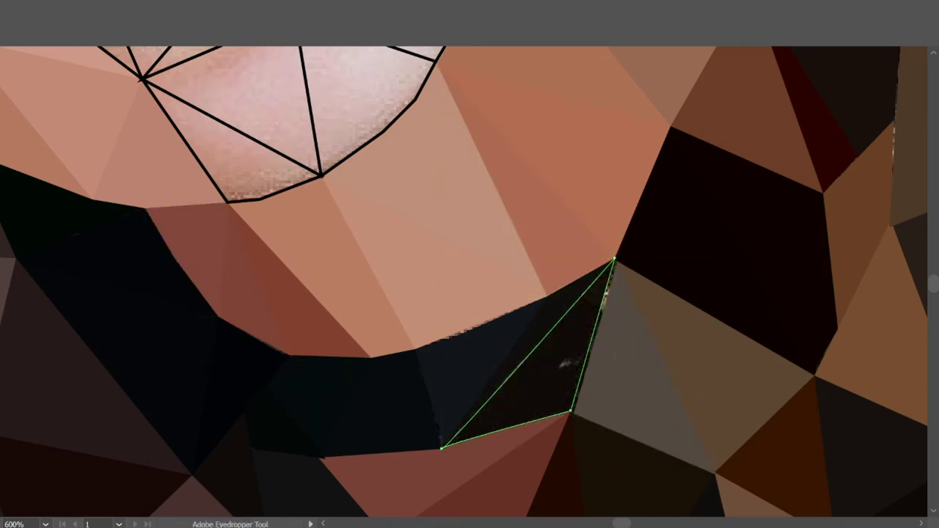
Drag the dark triangle's anchor points to cover the gap beside the choker.
scroll(572, 353, up, 2)
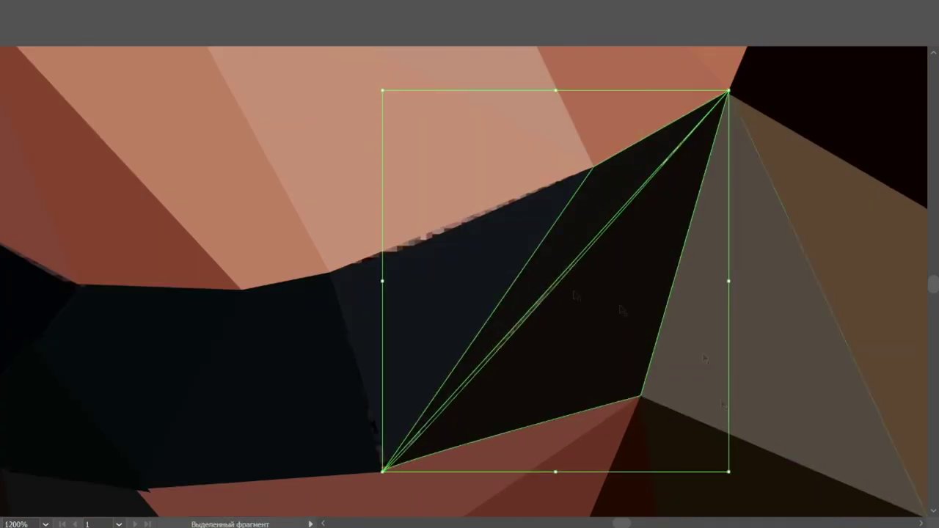
mouse_move(734, 474)
mouse_down()
mouse_move(468, 293)
mouse_move(734, 92)
mouse_up()
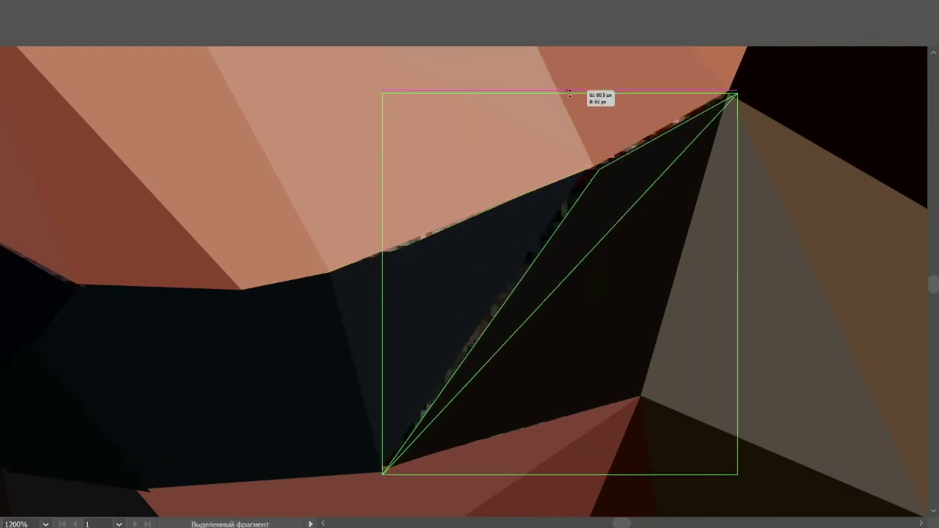
drag(325, 273, 562, 325)
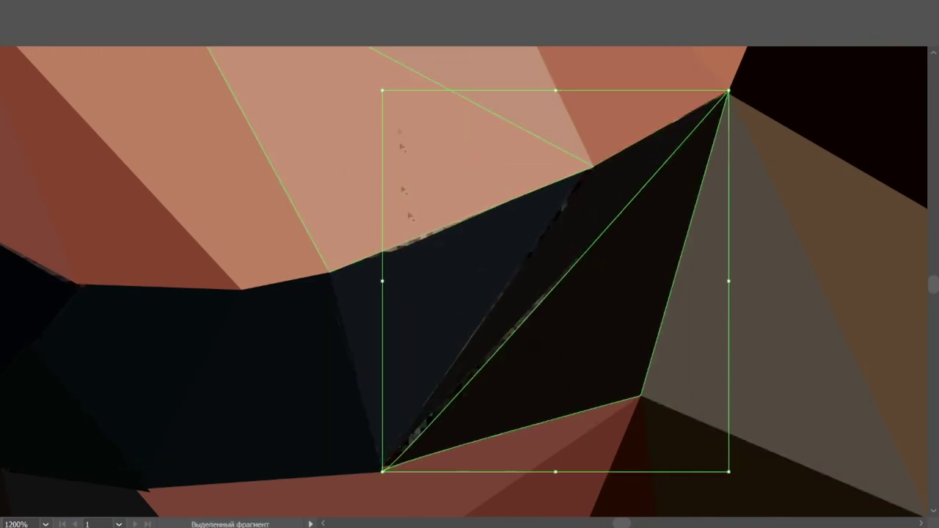
drag(381, 88, 649, 268)
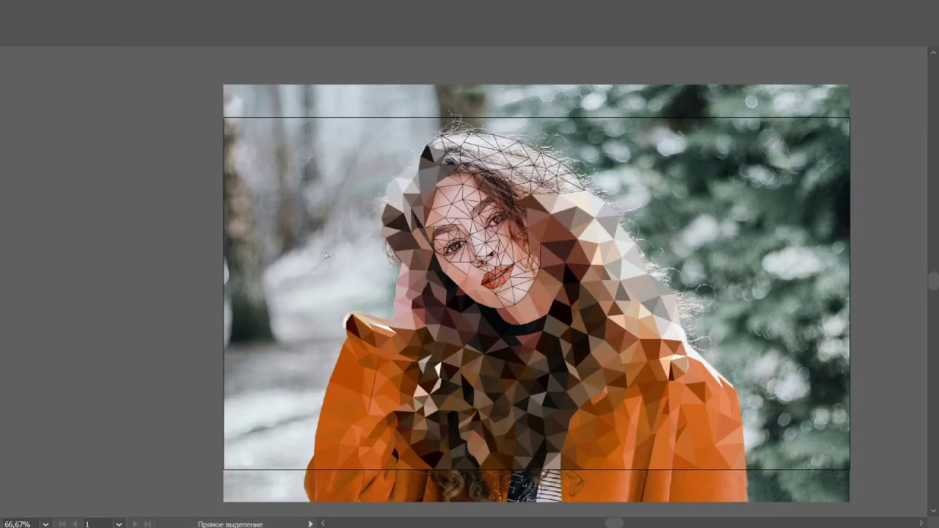
alt+scroll(544, 212, up, 5)
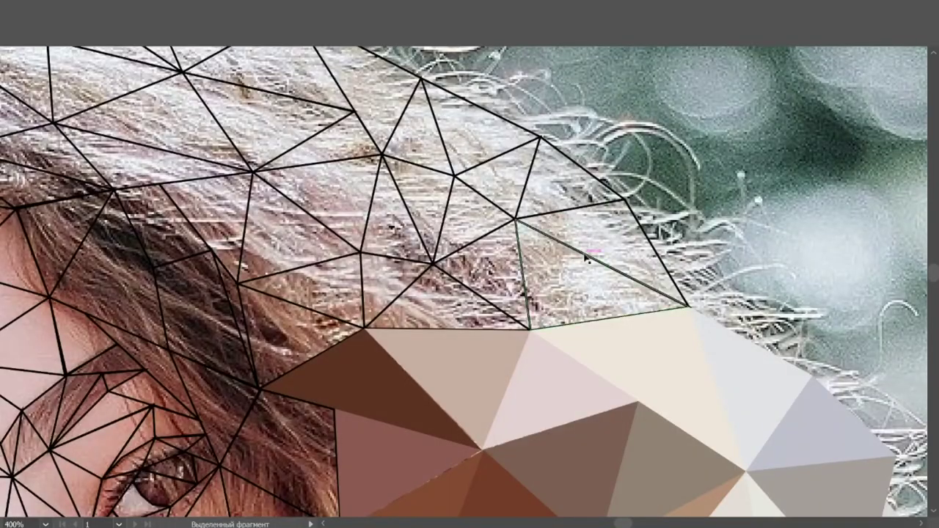
Flat-fill the hair triangles on both sides of the face with sampled photo colours, including light grey.
click(587, 257)
ctrl+click(484, 268)
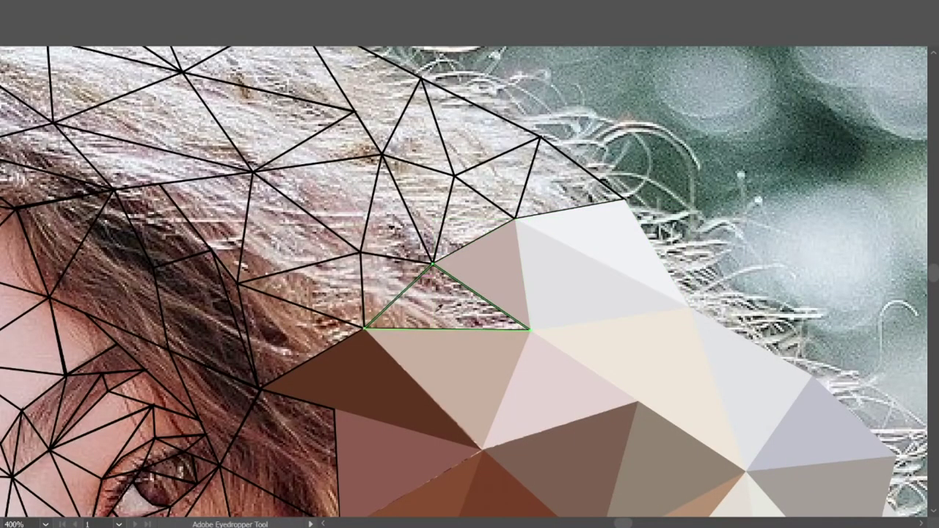
click(389, 272)
ctrl+click(372, 273)
click(373, 273)
click(320, 279)
ctrl+click(308, 212)
click(308, 212)
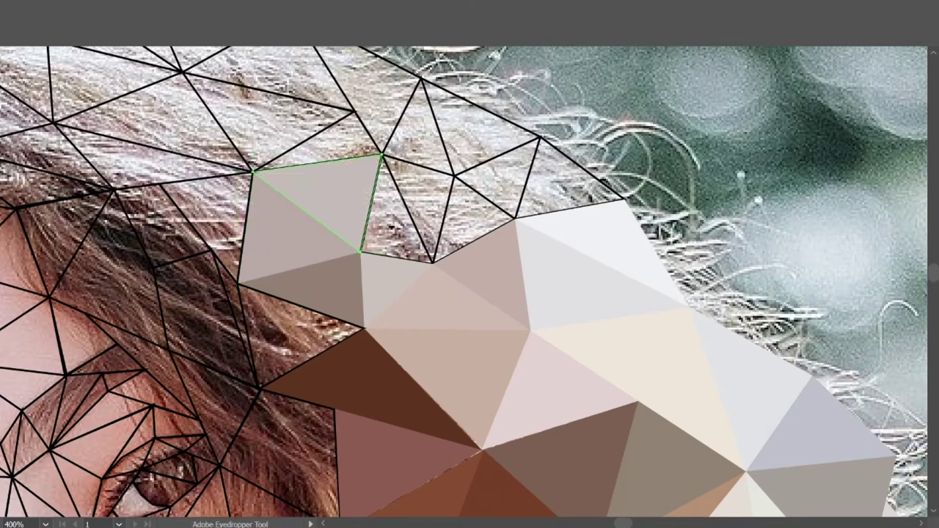
ctrl+click(400, 206)
ctrl+click(474, 213)
Give the upper hair triangles sampled grey and light photo colours.
click(420, 174)
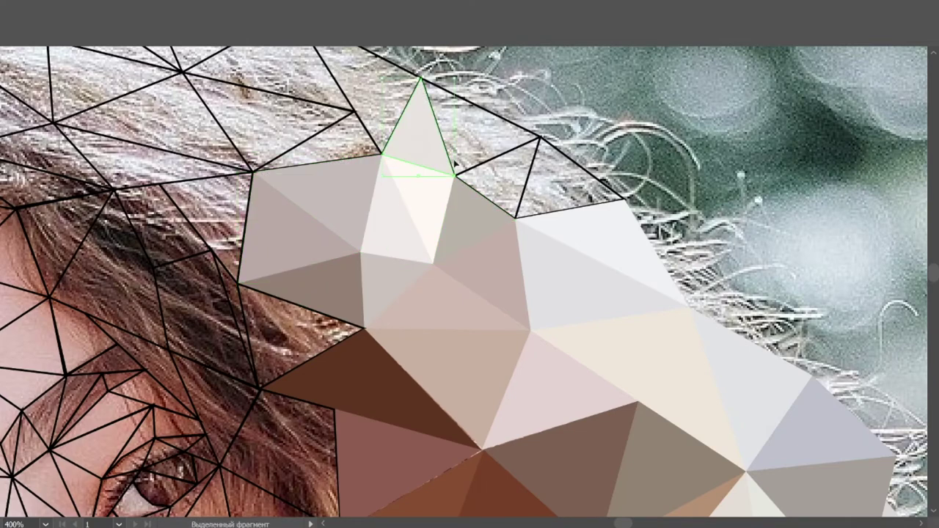
click(430, 187)
click(449, 144)
ctrl+click(534, 181)
click(517, 169)
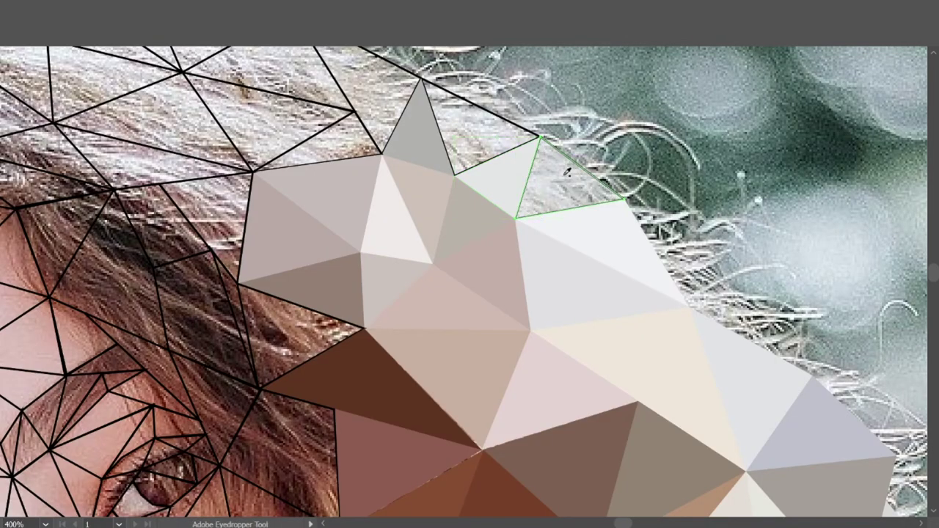
scroll(566, 170, up, 2)
Colour the hair triangles across the top of the head with sampled photo colours.
click(569, 228)
ctrl+click(356, 118)
ctrl+click(323, 194)
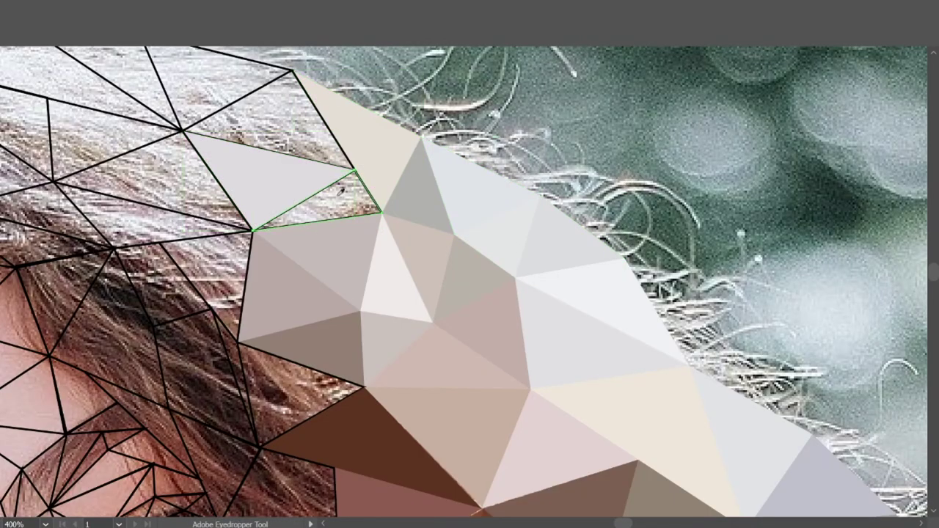
ctrl+click(264, 124)
ctrl+click(110, 132)
click(117, 140)
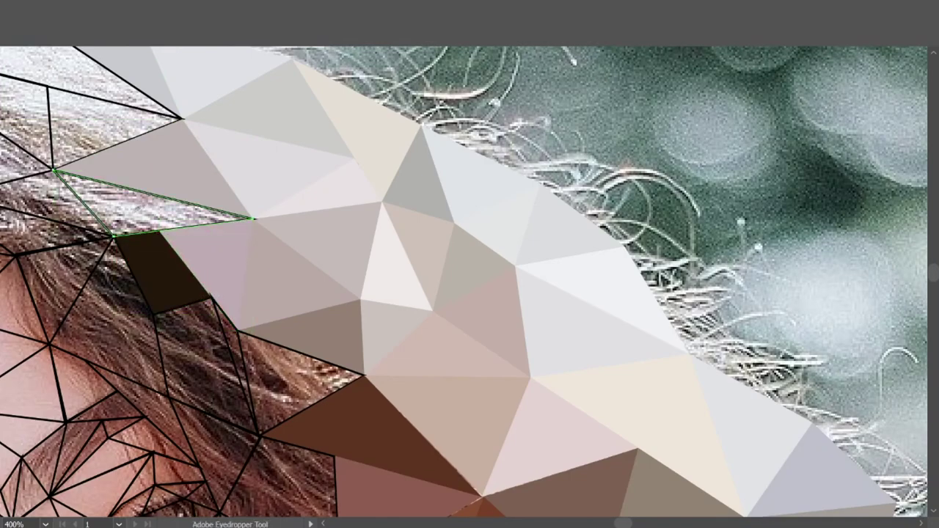
Fill the left hair triangles with dark brown, light grey and brown.
click(154, 201)
ctrl+click(180, 136)
click(184, 140)
scroll(184, 140, down, 2)
ctrl+click(290, 250)
click(294, 254)
scroll(294, 253, down, 2)
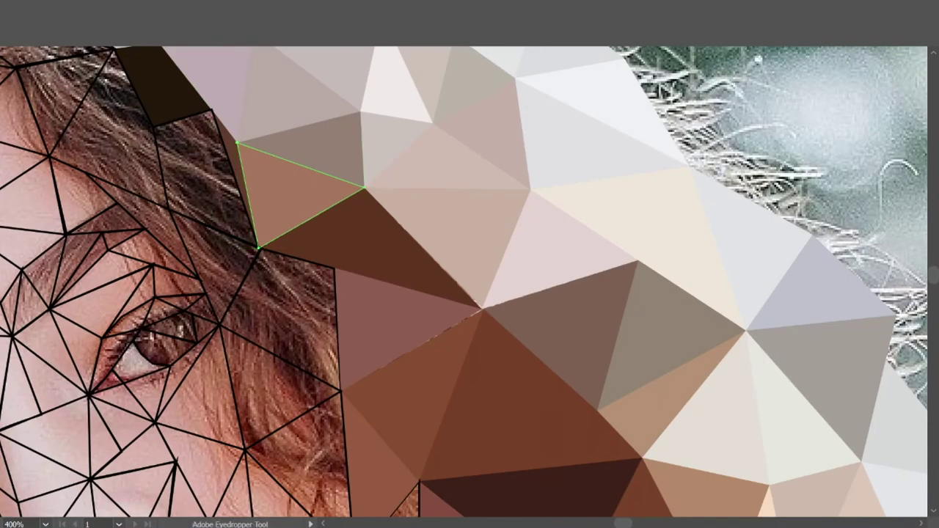
Fill the lower hair quad and triangles brown, and the triangle below the eye light pink.
click(279, 323)
scroll(279, 323, down, 2)
click(267, 320)
scroll(268, 320, down, 2)
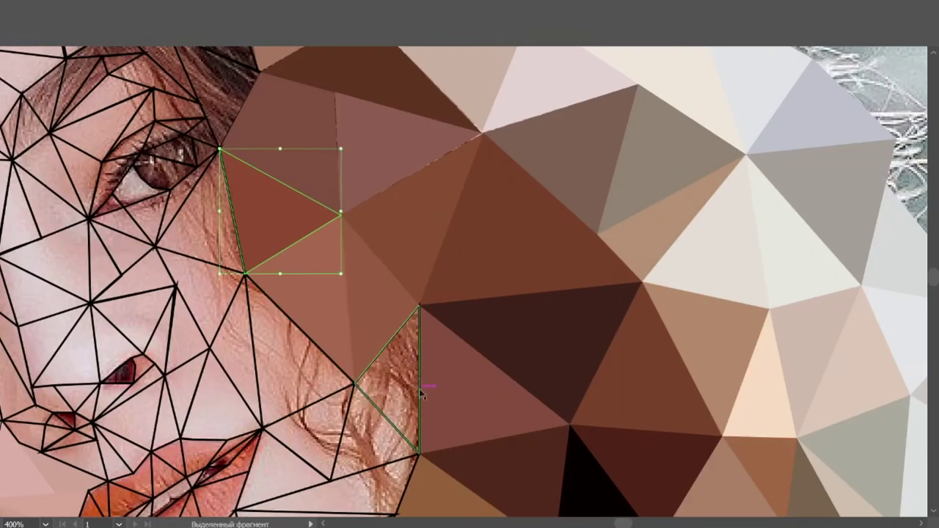
ctrl+click(351, 415)
scroll(295, 324, down, 2)
ctrl+click(371, 363)
click(374, 367)
scroll(389, 411, down, 5)
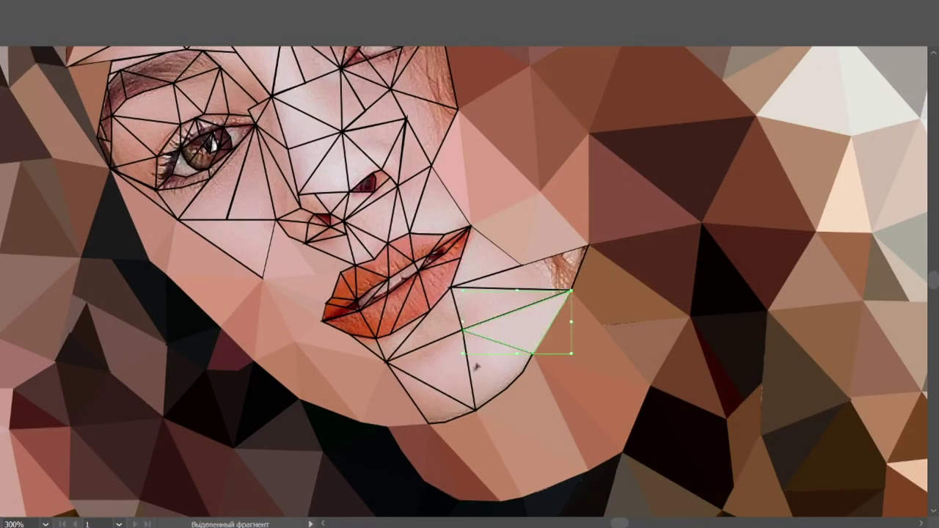
Sample flat colours into the lower chin triangles, with the right triangle in brown.
click(511, 391)
click(536, 274)
click(498, 323)
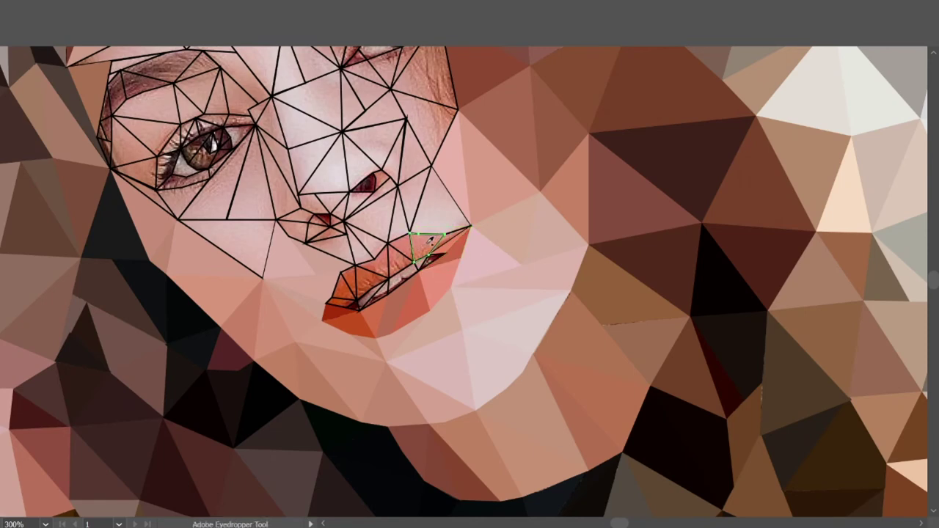
alt+scroll(443, 246, up, 3)
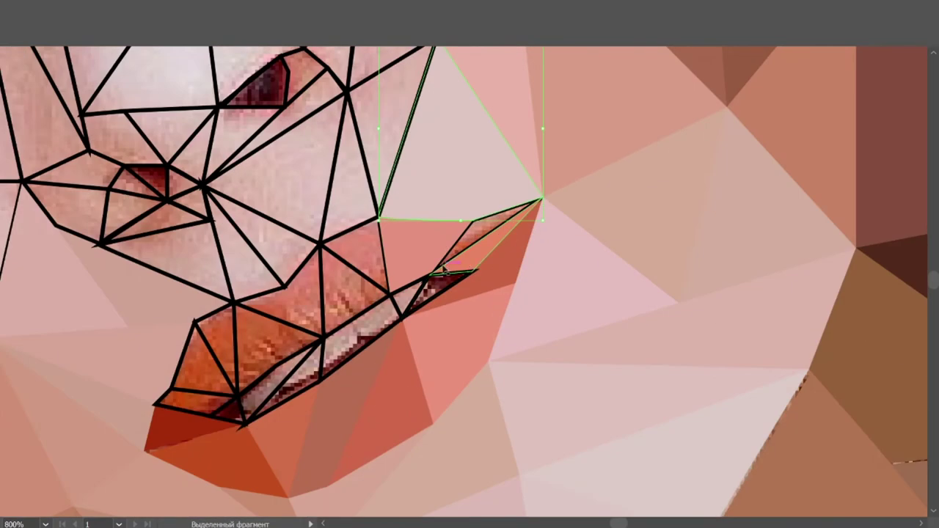
Move a lip polygon corner to fit the lip edge and fill the lower-lip triangles orange.
click(478, 248)
drag(486, 251, 510, 284)
key(i)
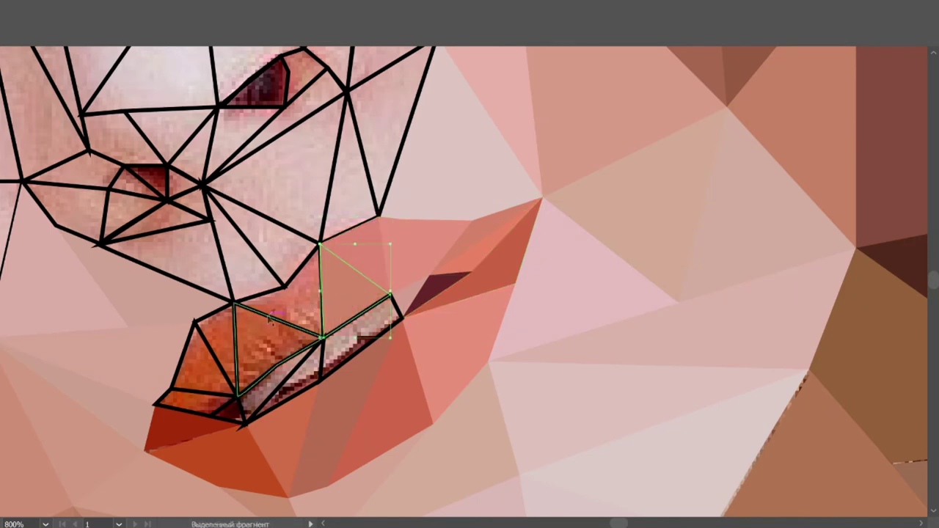
click(269, 331)
click(190, 349)
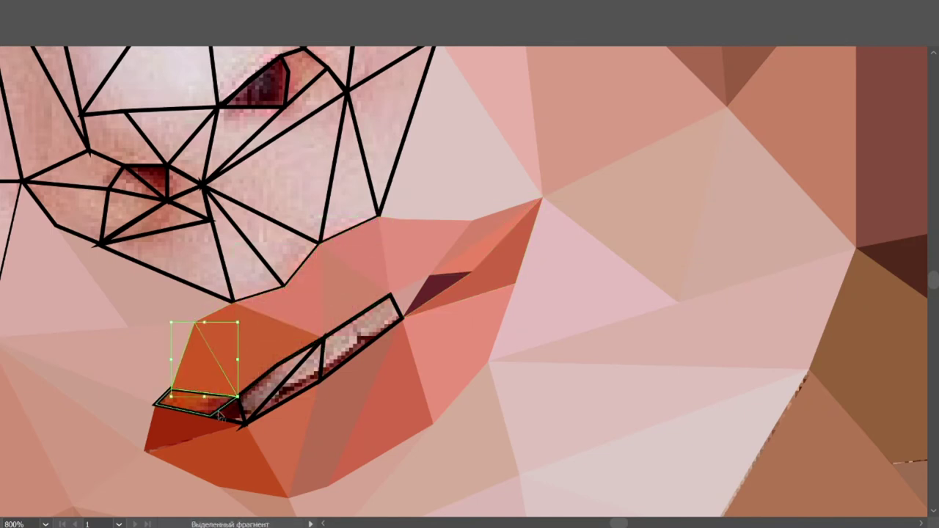
Fill the thin mouth shapes greyish-mauve and grey, and the triangle above the lip pink.
click(265, 389)
key(a)
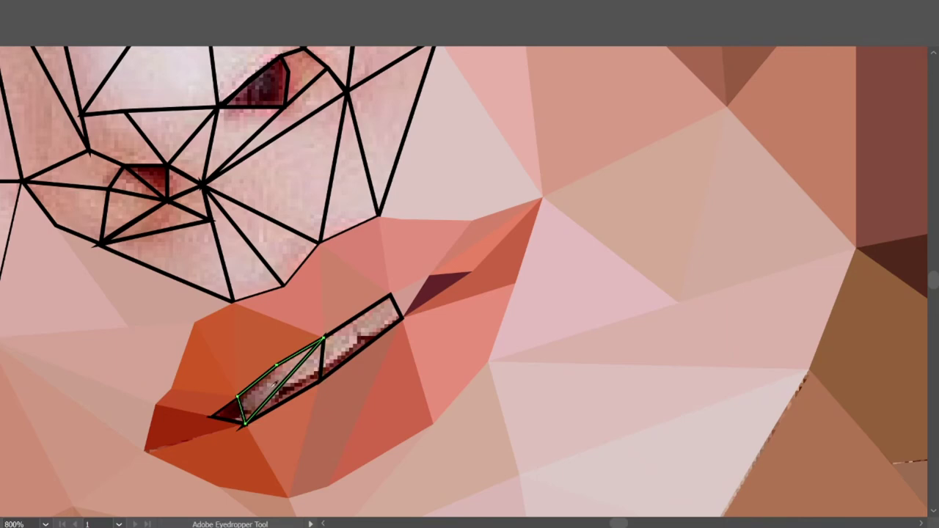
key(i)
click(275, 385)
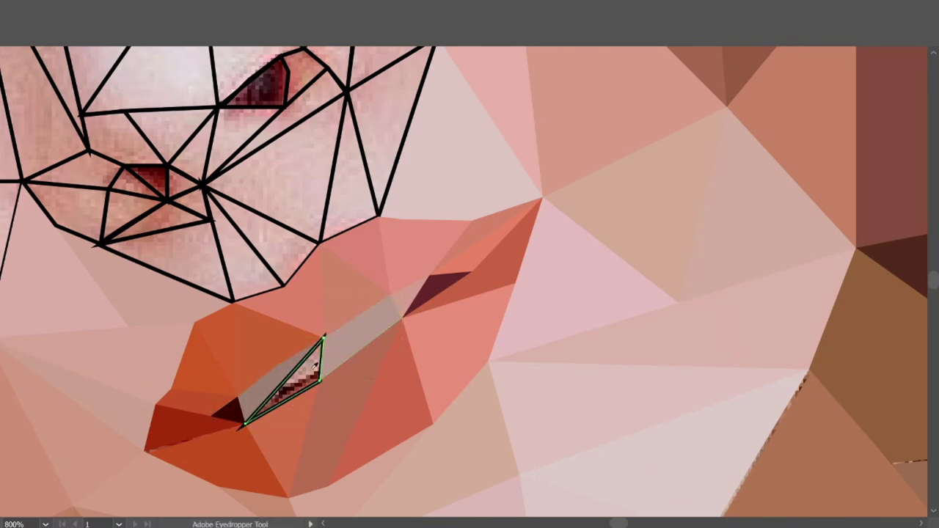
scroll(470, 279, up, 2)
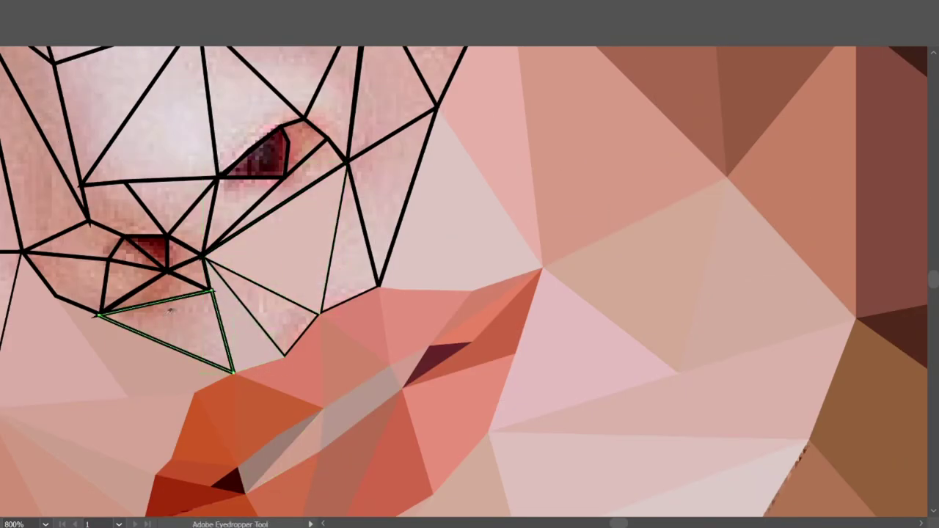
click(171, 311)
ctrl+click(198, 270)
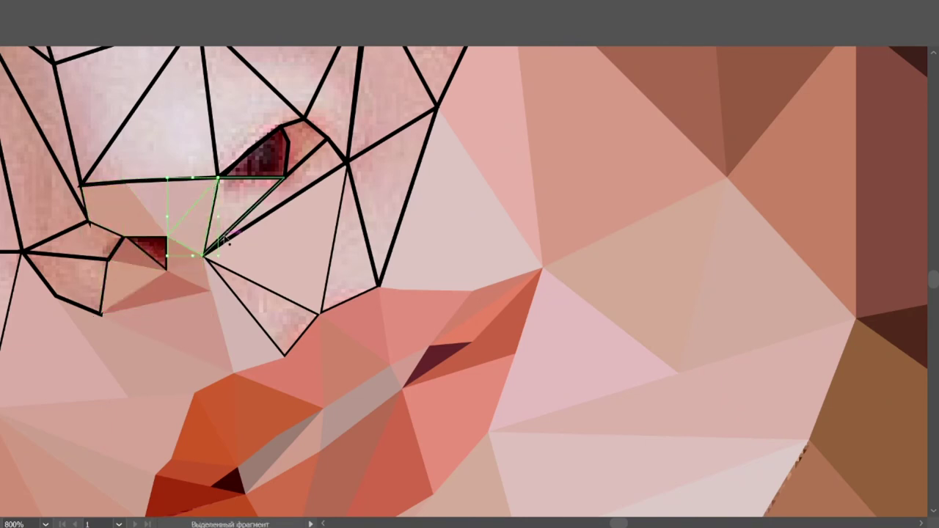
Give the nose and nostril-side triangles flat pink fills.
click(299, 178)
ctrl+click(143, 278)
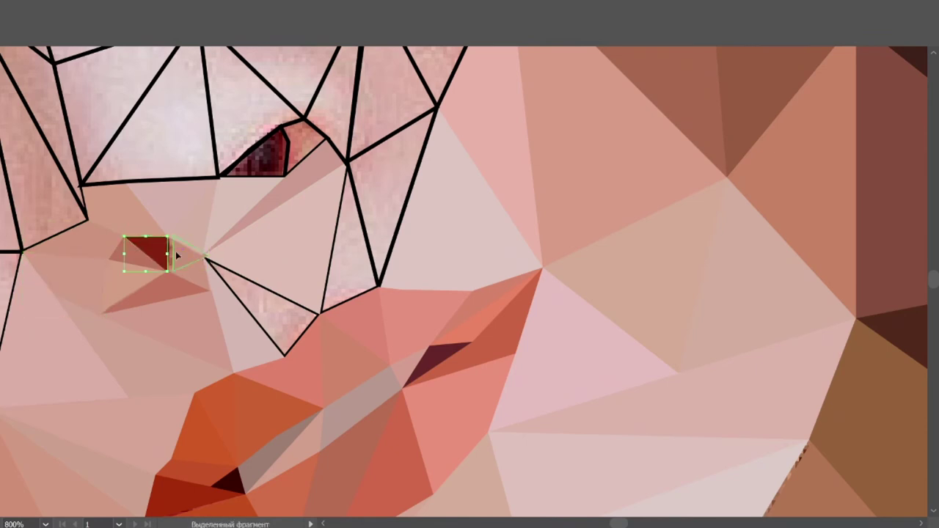
click(266, 286)
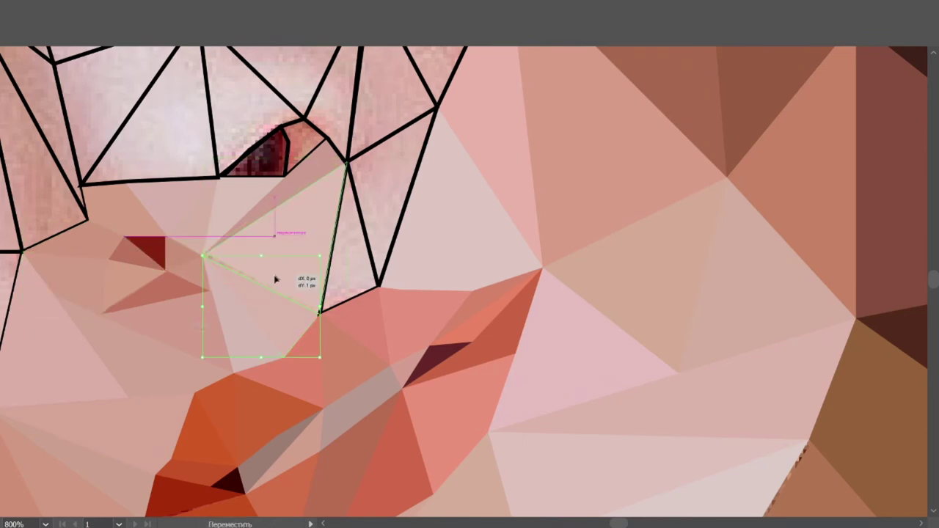
ctrl+click(336, 262)
scroll(389, 213, up, 2)
click(397, 152)
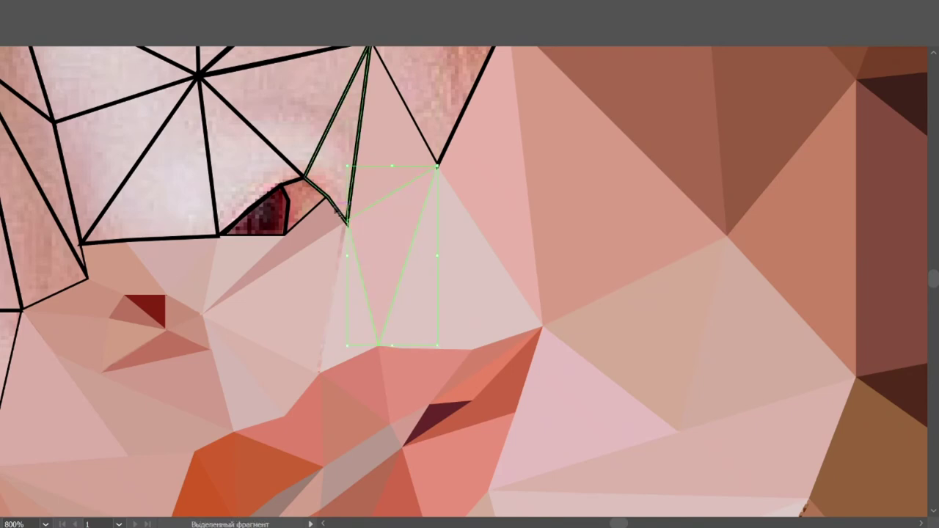
ctrl+click(303, 200)
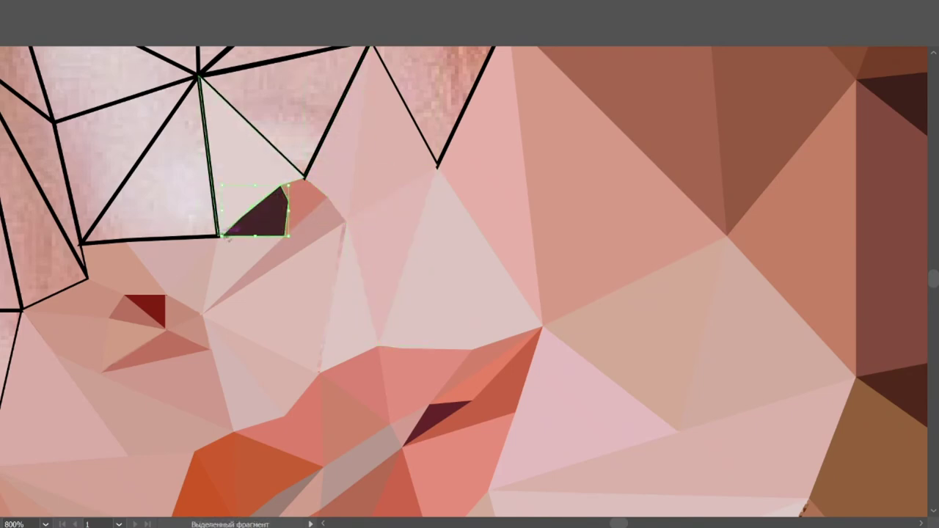
Fill the nostril polygon with a dark sampled colour and the cheek triangles flat.
ctrl+click(215, 236)
scroll(215, 237, up, 1)
click(319, 237)
ctrl+click(323, 191)
scroll(429, 156, up, 2)
ctrl+click(456, 132)
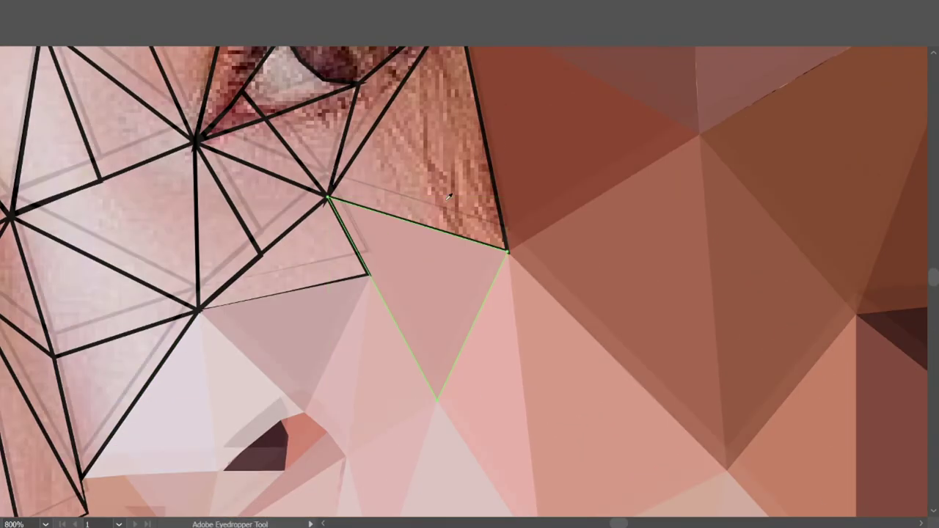
Fill the triangles under the eye with sampled skin colours.
click(411, 154)
ctrl+click(269, 189)
click(257, 213)
ctrl+click(220, 242)
scroll(308, 147, up, 1)
ctrl+click(243, 183)
ctrl+click(354, 213)
Flat-fill the cheek triangles, the beige region beside the eye and the under-eye polygon.
ctrl+click(121, 191)
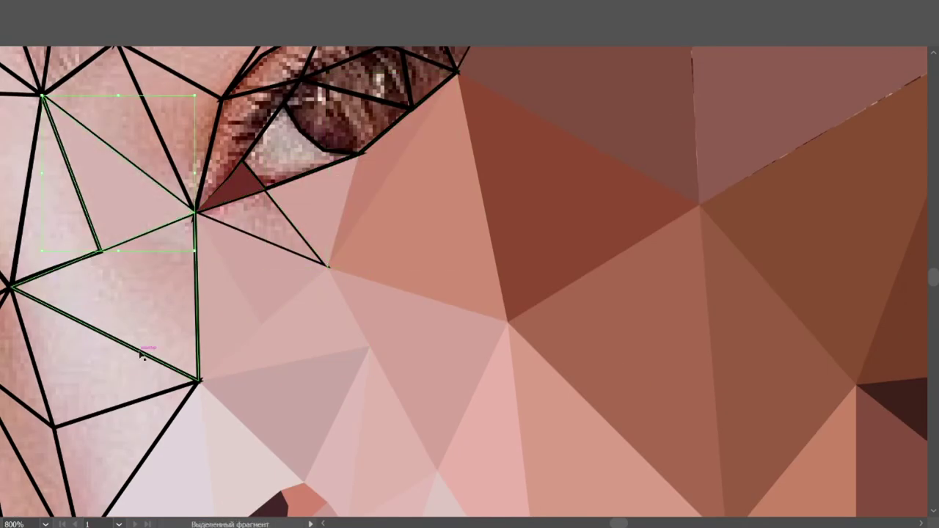
ctrl+click(110, 308)
ctrl+click(103, 85)
scroll(104, 85, up, 1)
ctrl+click(221, 221)
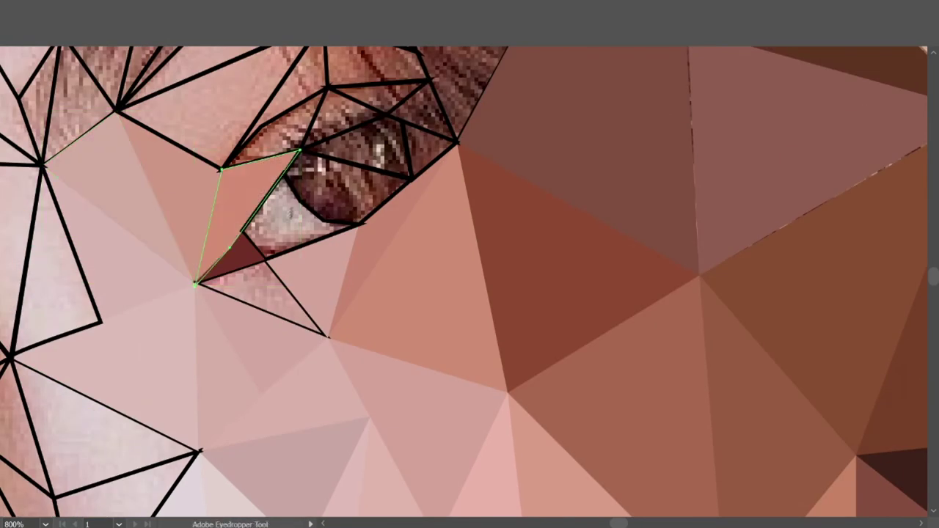
ctrl+click(293, 242)
click(294, 242)
ctrl+click(345, 191)
click(345, 191)
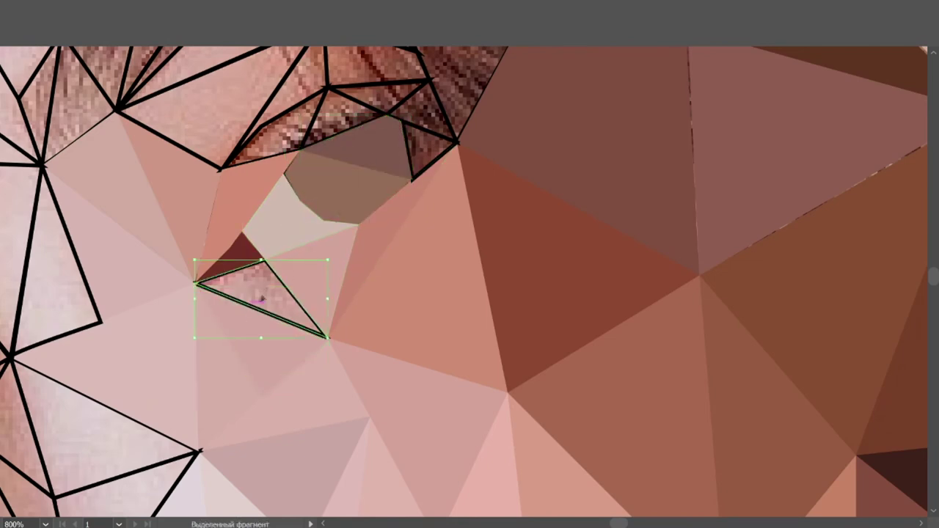
Fill the polygons left of the eye peach and the hair quadrilateral brown.
click(433, 213)
scroll(493, 310, up, 2)
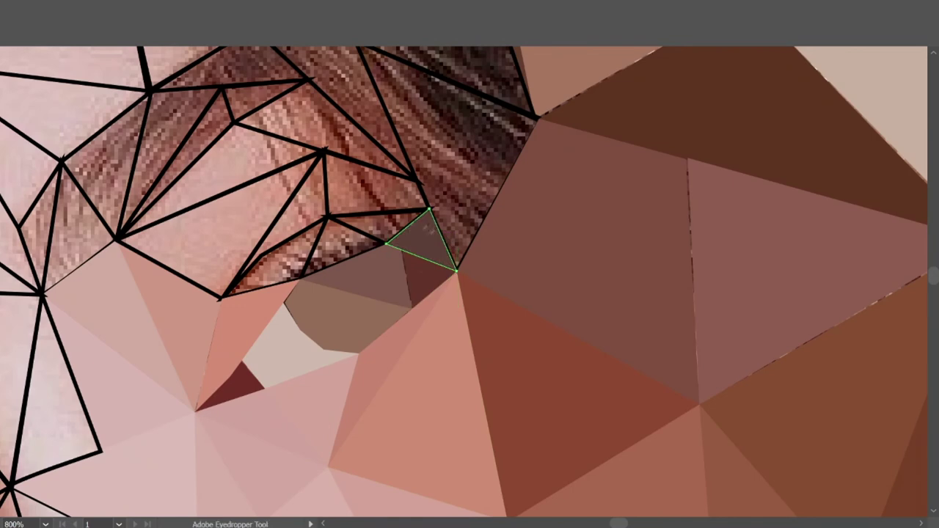
click(279, 264)
click(221, 231)
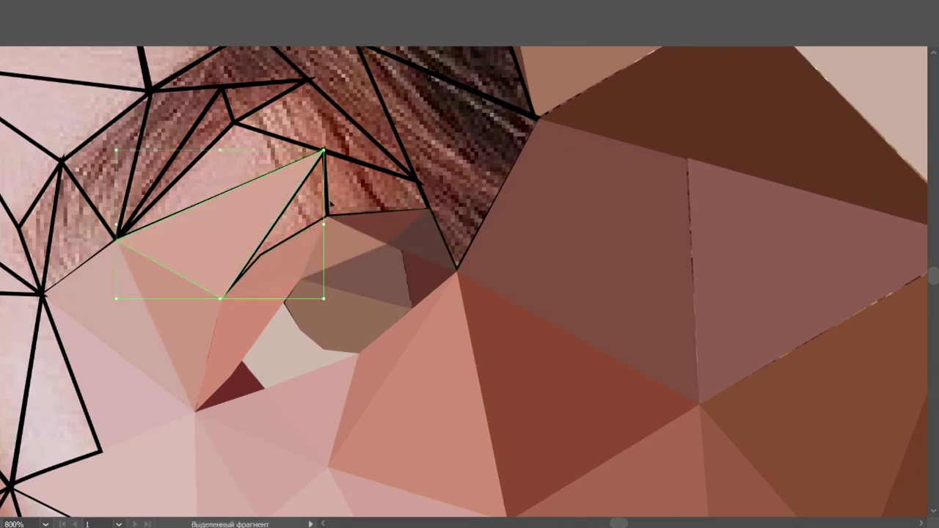
click(305, 213)
click(370, 184)
click(353, 125)
Fill the top hair polygon grey-brown and the neighbouring hair triangle brown.
scroll(482, 138, up, 1)
scroll(485, 151, up, 2)
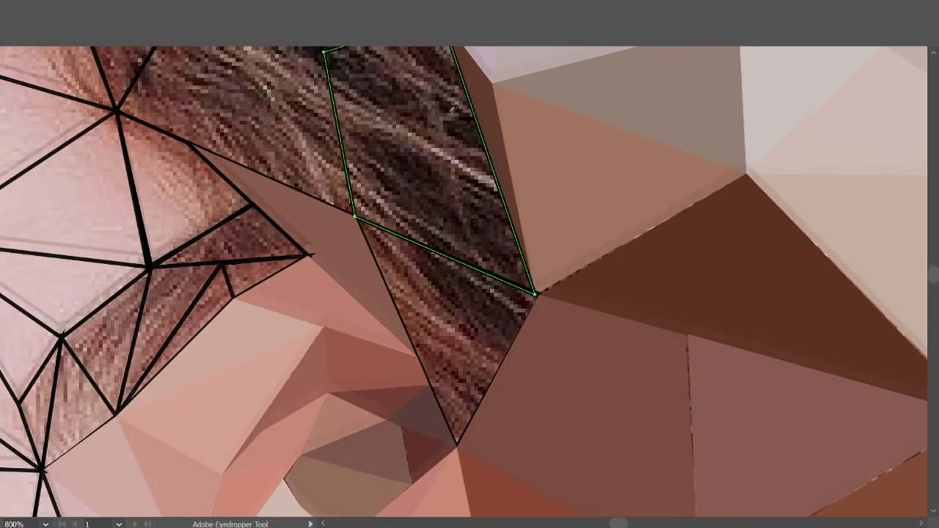
click(451, 262)
click(451, 261)
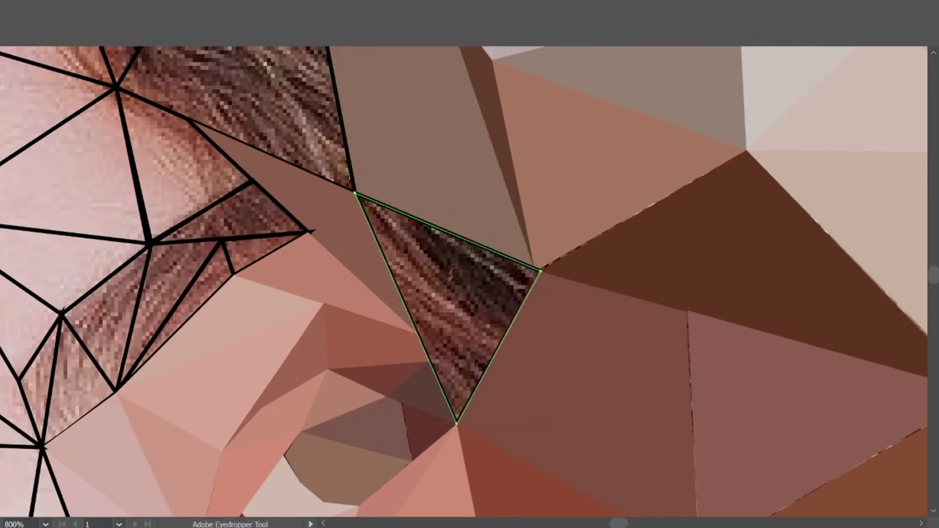
click(456, 281)
scroll(367, 300, down, 1)
scroll(303, 324, down, 1)
scroll(302, 323, left, 3)
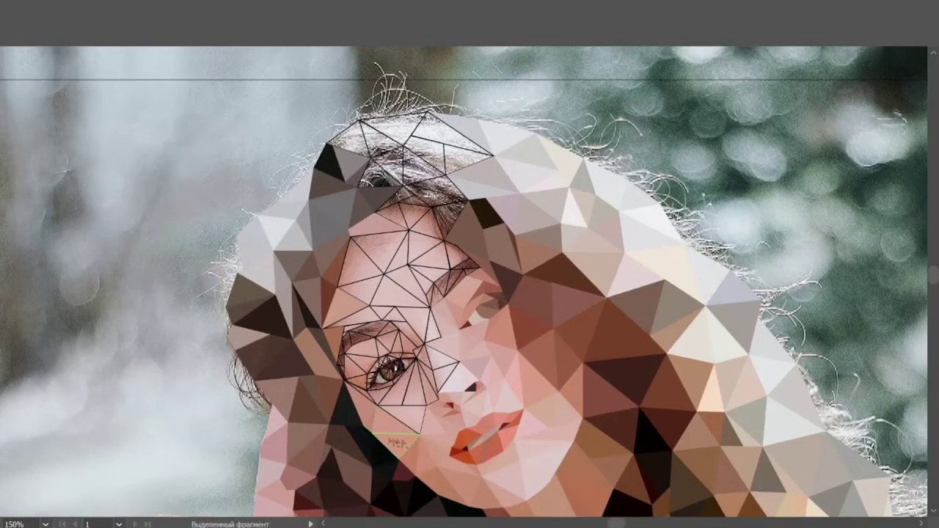
Fill the upper and lower cheek triangles pink, plus the polygons under and left of the eye.
scroll(571, 448, up, 2)
click(476, 266)
click(434, 436)
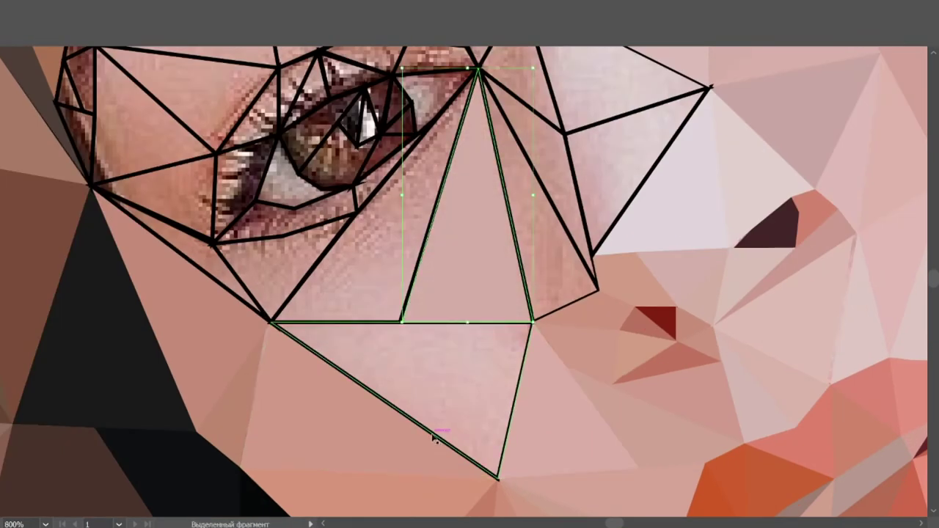
scroll(434, 436, up, 2)
click(286, 294)
click(272, 365)
click(287, 346)
click(169, 257)
Flat-fill the upper-left triangles near the eye, giving the left-edge ones dark fills.
click(196, 163)
click(122, 212)
click(72, 157)
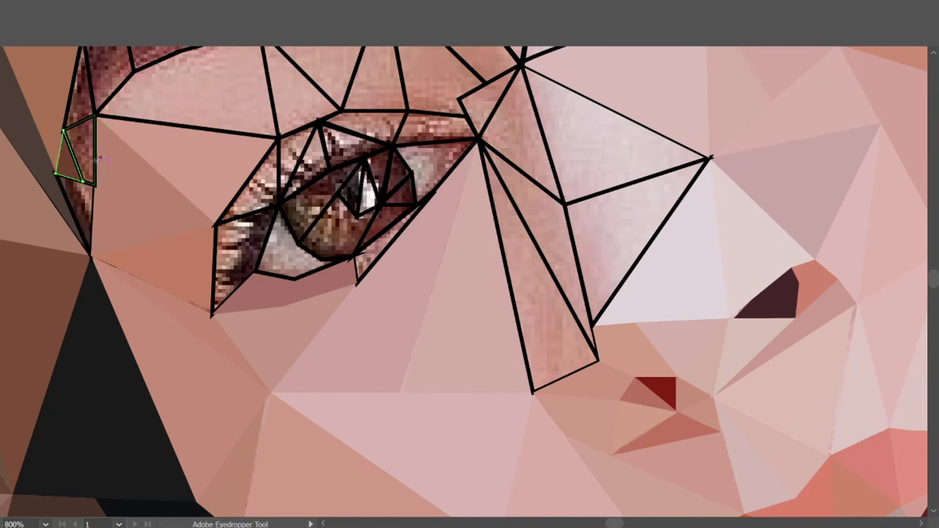
click(73, 213)
click(250, 187)
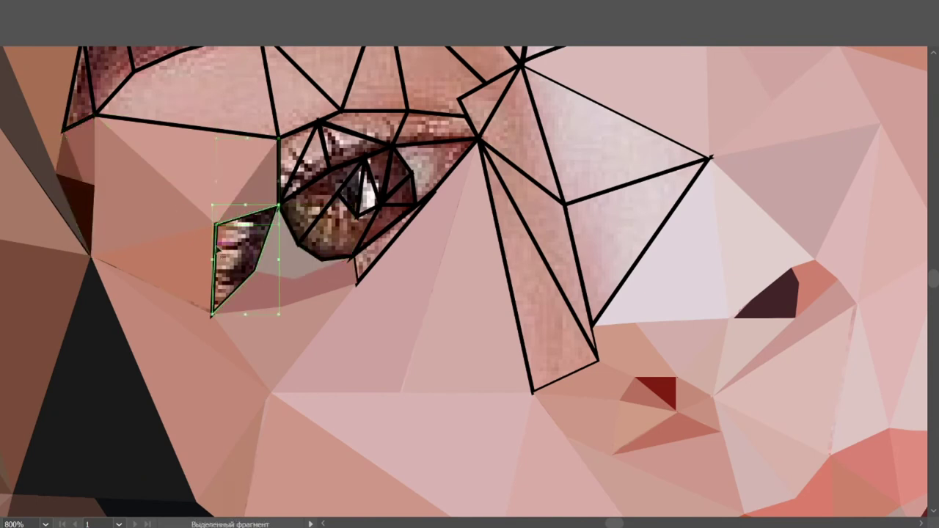
click(235, 264)
click(338, 228)
Fill the triangles below the eye and at its corner with sampled pinks.
click(400, 243)
click(529, 287)
click(637, 236)
click(639, 220)
scroll(514, 184, up, 2)
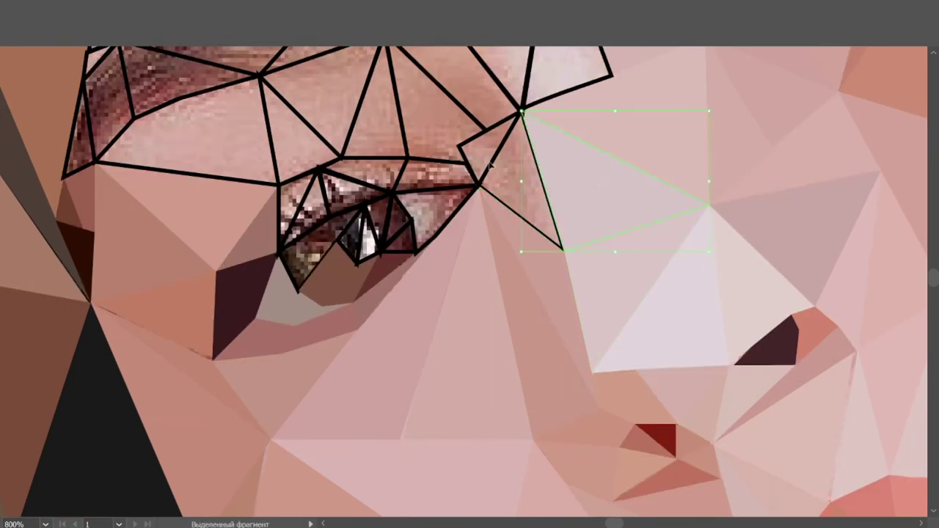
click(490, 154)
scroll(514, 190, up, 3)
click(542, 233)
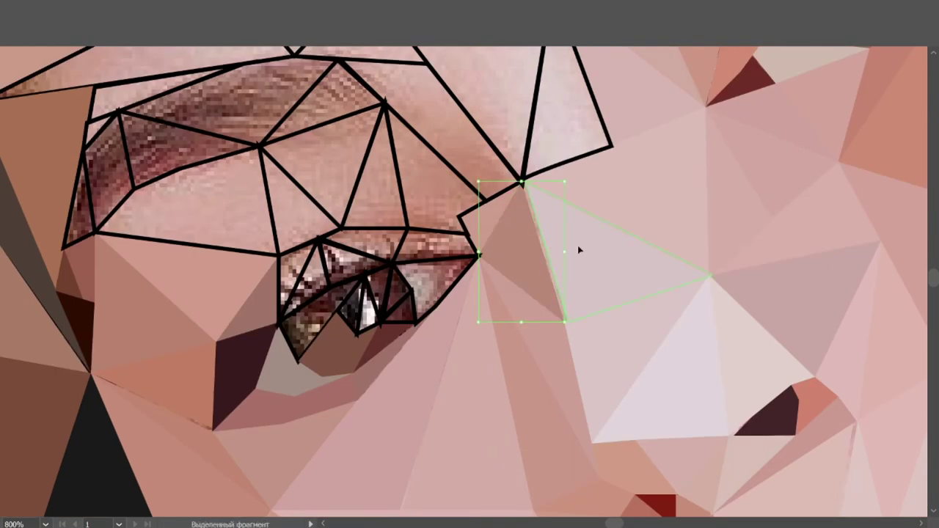
scroll(551, 183, up, 2)
click(551, 161)
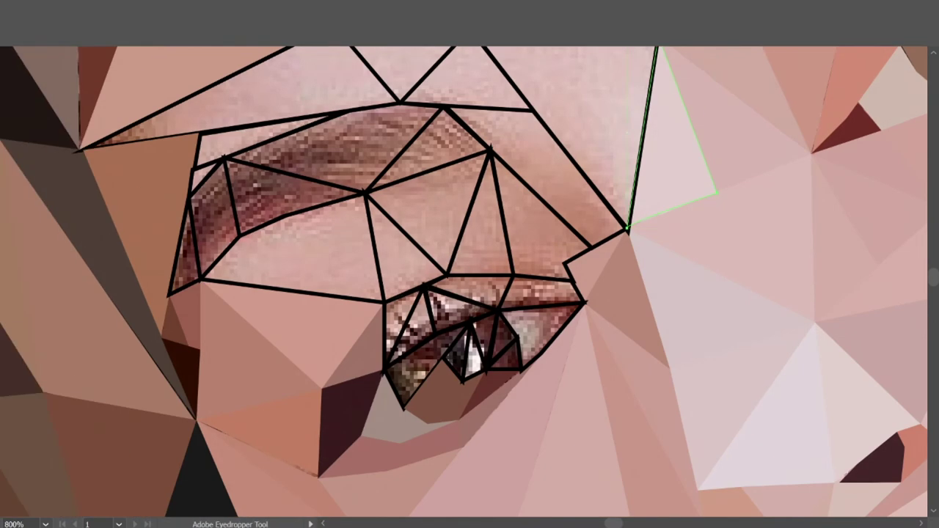
Eyedrop flat colours into the first three small triangles inside the eye.
scroll(369, 275, up, 1)
click(502, 311)
click(393, 371)
click(356, 334)
click(440, 290)
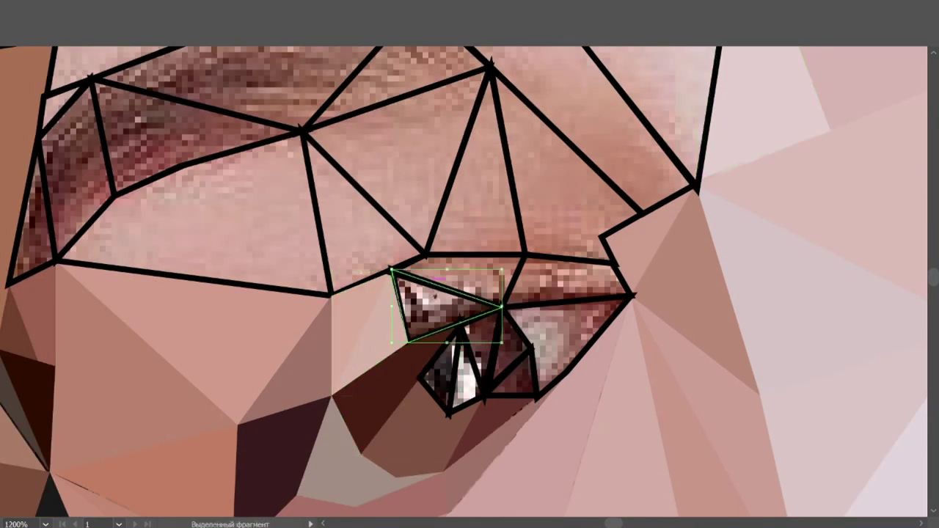
click(462, 271)
click(572, 338)
Give the lower-right eye triangle a flat fill and two lower eye triangles dark fills.
click(558, 261)
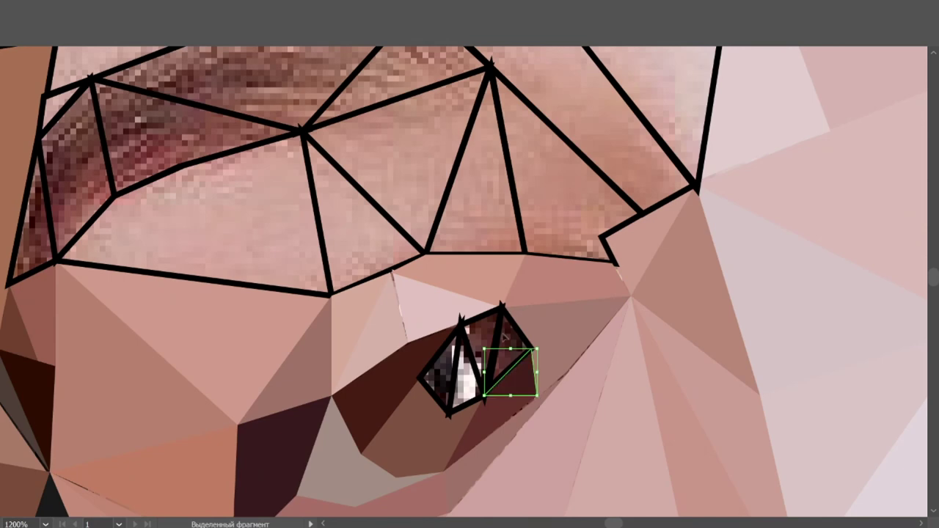
click(513, 371)
click(466, 364)
click(449, 378)
scroll(518, 266, up, 1)
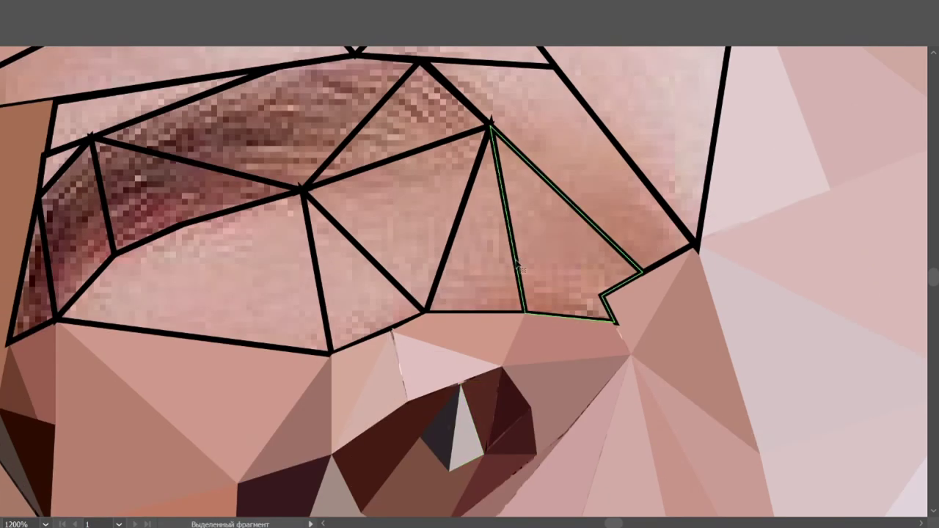
Flat-fill the triangles above the eye and the large region to its left.
click(517, 268)
click(411, 220)
click(242, 285)
click(345, 275)
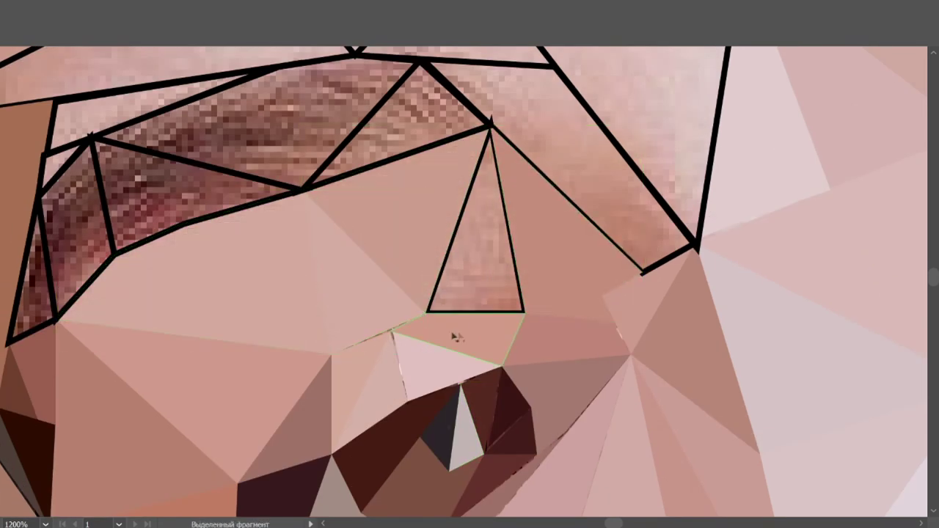
click(477, 279)
Drag the pink triangle's corner with Direct Selection to close the gap.
key(v)
click(557, 334)
scroll(513, 345, up, 3)
drag(677, 284, 688, 266)
Flat-fill the upper eyelid quad, a dark triangle below it, and two eyelid polygons.
click(397, 352)
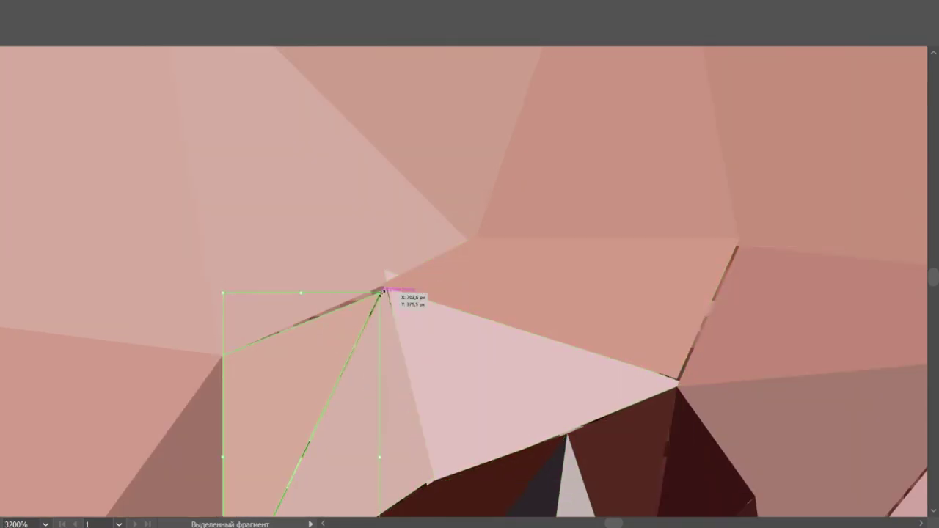
scroll(578, 301, down, 3)
click(367, 205)
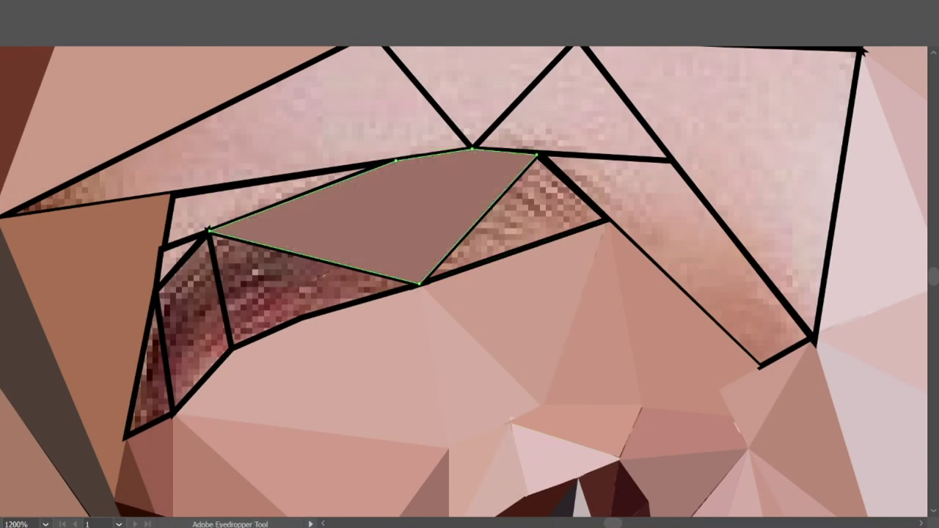
click(293, 287)
click(528, 213)
click(646, 158)
click(591, 106)
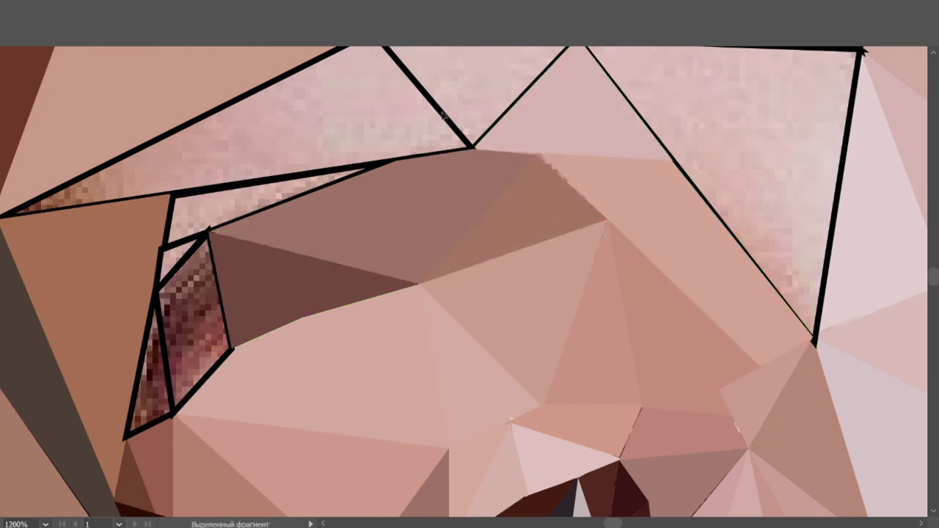
Eyedrop flat fills into the remaining pixelated eyelid polygons on the top left.
click(329, 120)
scroll(492, 118, up, 2)
click(491, 118)
scroll(492, 117, down, 4)
click(294, 121)
click(195, 242)
Recolour the left triangle and flat-fill a pixelated forehead triangle with a pale colour.
click(151, 285)
scroll(158, 241, down, 3)
scroll(478, 214, up, 3)
click(499, 220)
scroll(499, 220, up, 1)
click(409, 184)
scroll(410, 183, up, 2)
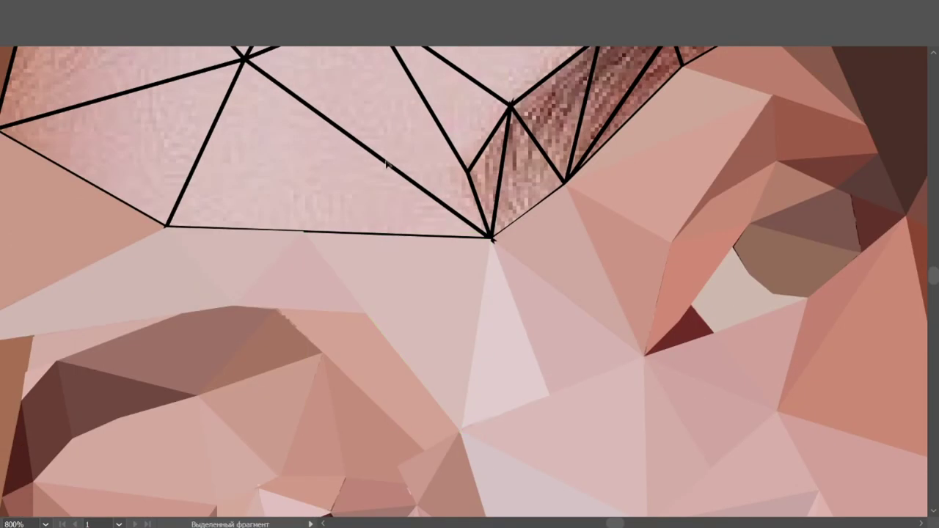
Flat-fill the forehead triangles and the pixelated triangles beside the brow.
scroll(367, 173, up, 2)
click(441, 168)
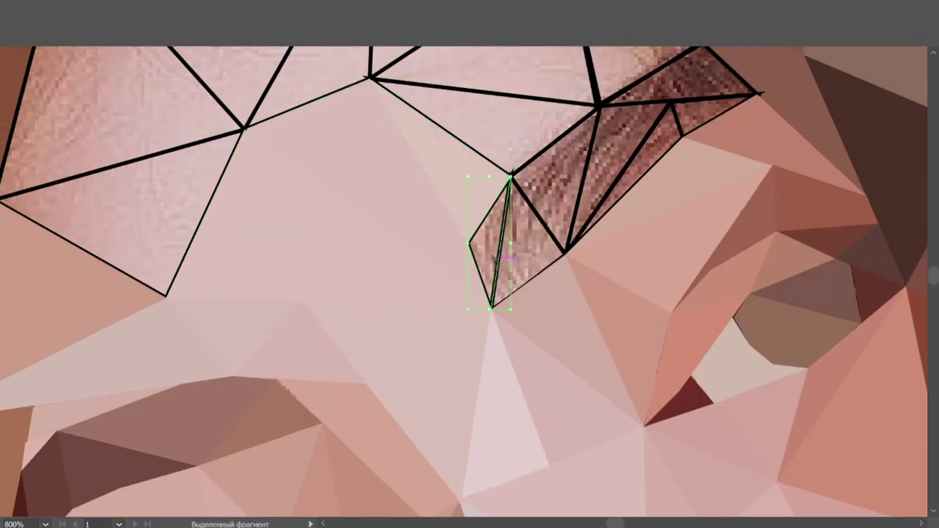
click(534, 241)
scroll(535, 241, up, 1)
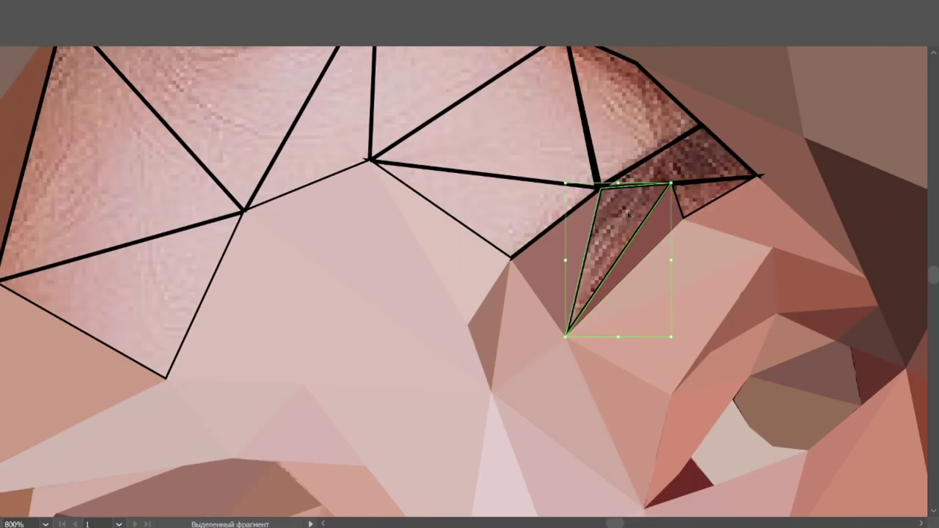
click(704, 180)
click(661, 158)
Eyedrop flat fills into the triangles along the hairline and top of the forehead.
click(560, 184)
scroll(463, 100, up, 3)
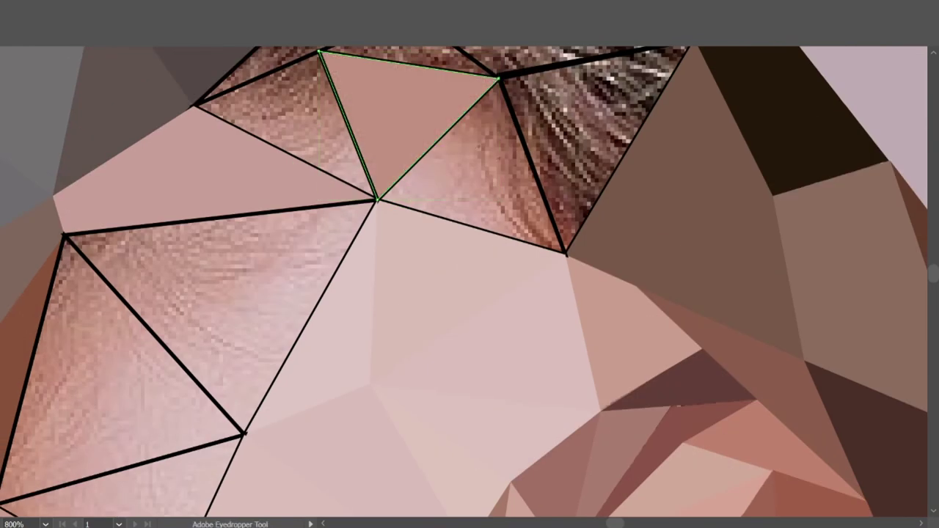
click(441, 169)
click(587, 132)
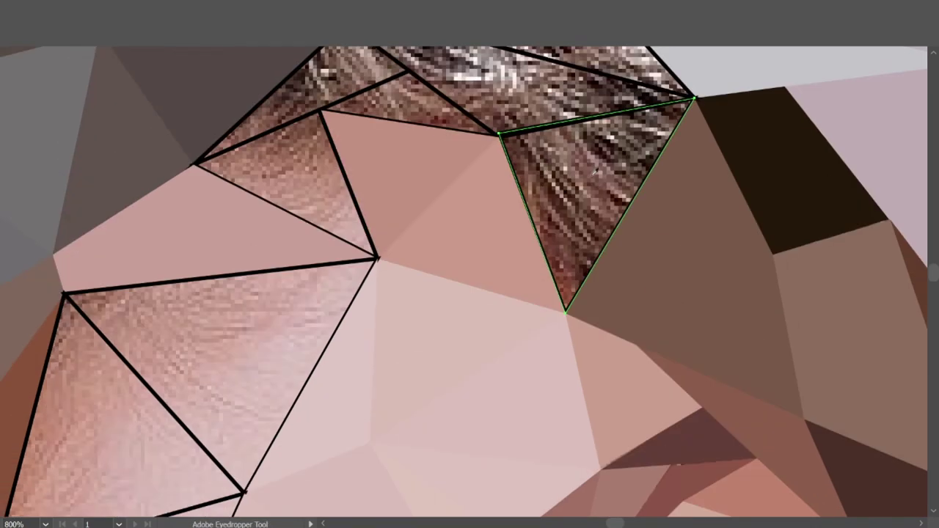
scroll(470, 220, up, 2)
click(411, 161)
click(320, 131)
Give the lower-left forehead triangles flat pink fills.
click(293, 242)
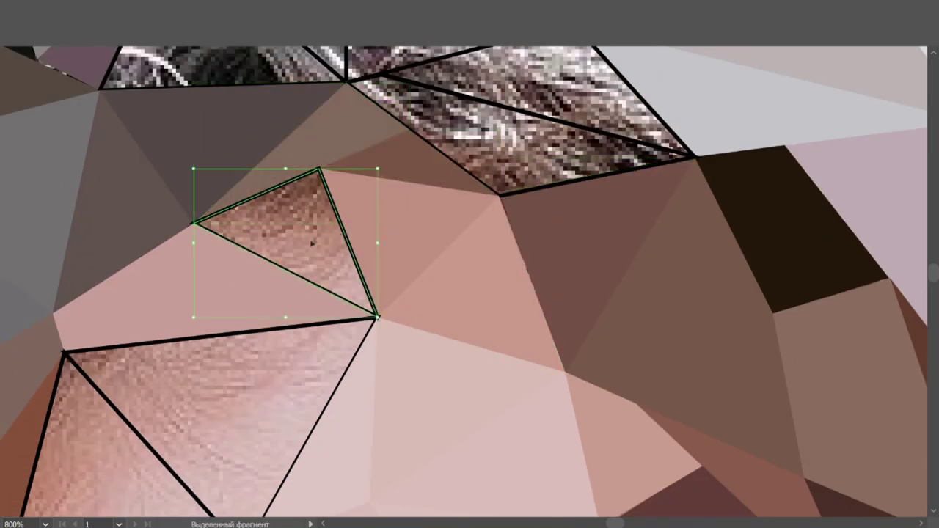
scroll(304, 258, down, 2)
click(221, 353)
click(169, 419)
click(169, 400)
scroll(158, 400, down, 2)
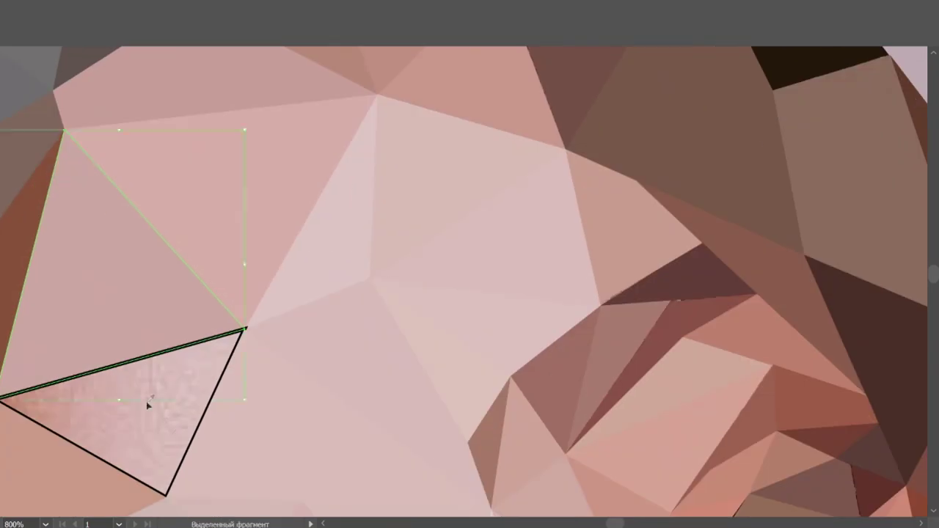
click(134, 367)
Fill three hair triangles with flat grey, dark grey and purple.
click(550, 309)
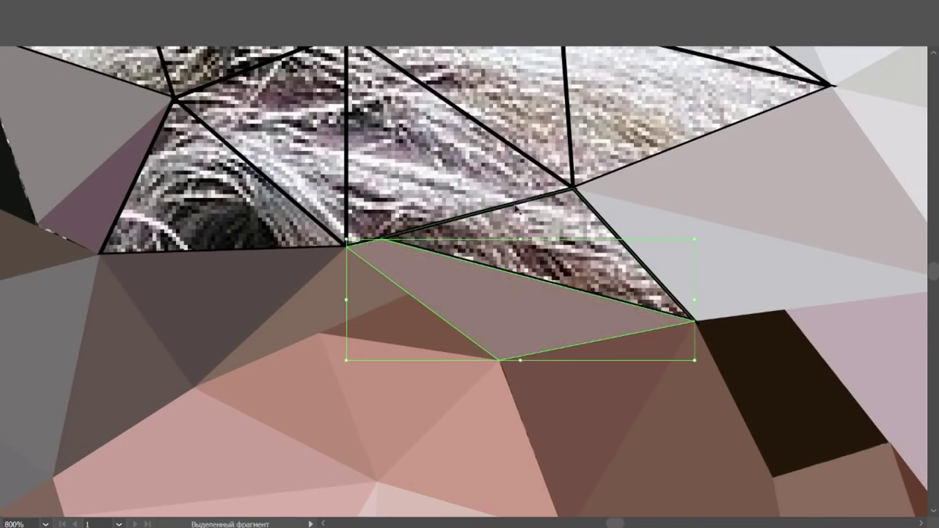
ctrl+click(426, 191)
click(433, 210)
ctrl+click(270, 250)
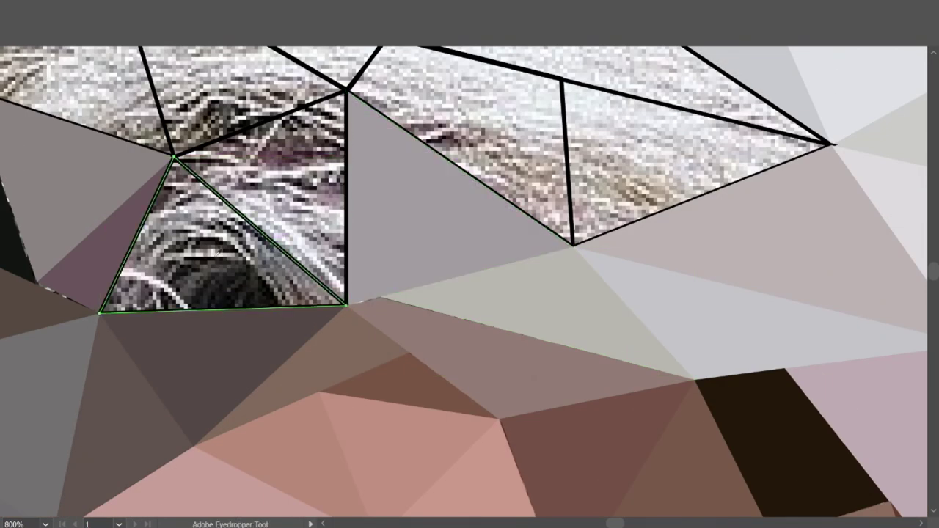
click(200, 240)
ctrl+click(242, 157)
Flat-fill the upper hair quads and the right hair triangle in grey.
click(249, 220)
scroll(450, 149, up, 1)
ctrl+click(449, 149)
ctrl+click(638, 205)
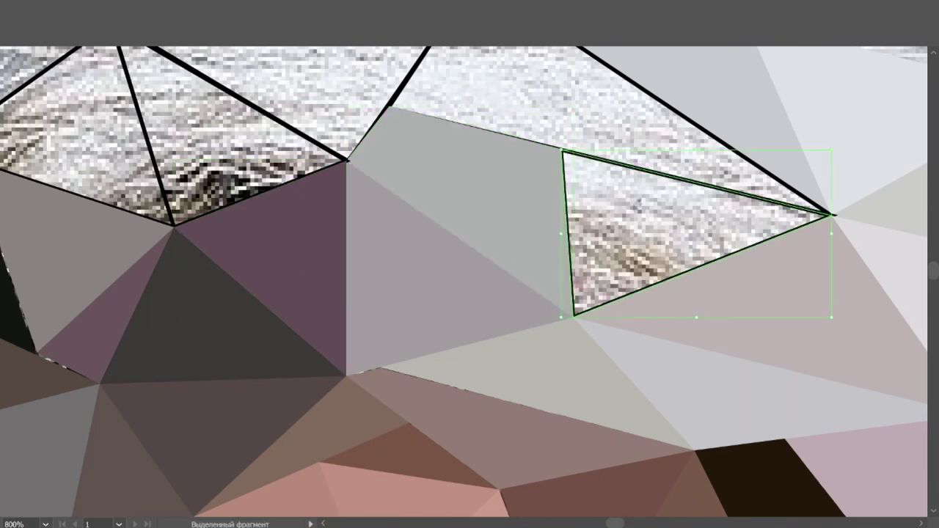
scroll(638, 205, up, 1)
click(520, 130)
Flat-fill the last textured hair triangles on the upper left.
scroll(519, 130, up, 1)
ctrl+click(284, 186)
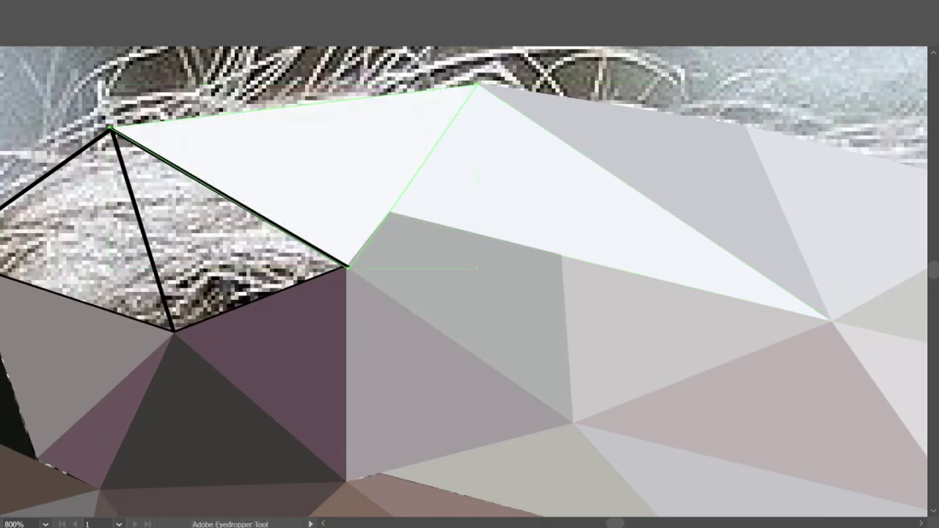
click(320, 159)
ctrl+click(207, 234)
ctrl+click(81, 221)
scroll(322, 250, down, 5)
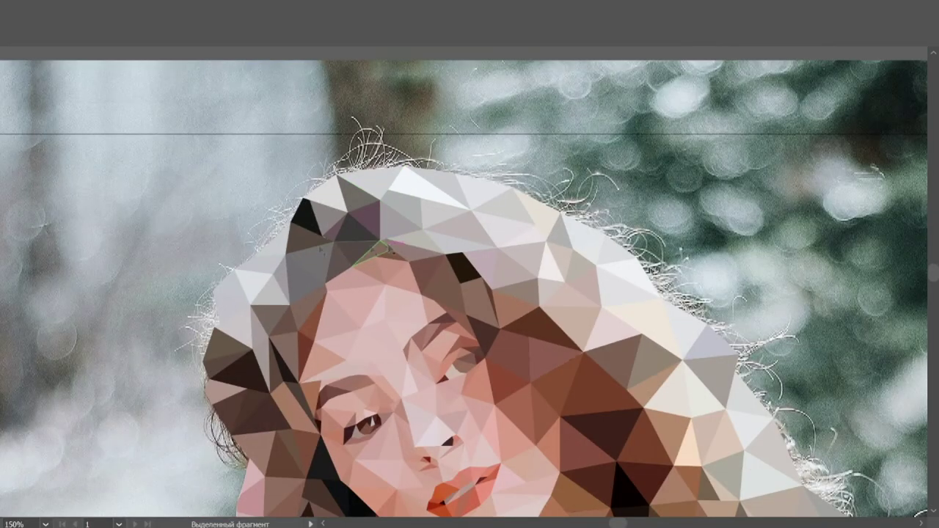
scroll(320, 249, up, 5)
Stretch the purple and grey hair triangles to cover the gaps between them.
click(514, 184)
drag(587, 316, 529, 256)
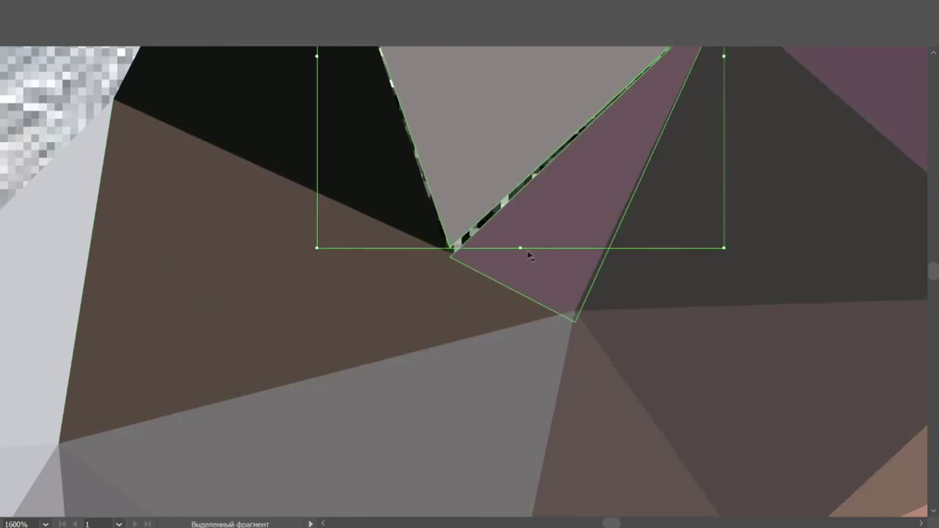
scroll(633, 157, down, 3)
scroll(633, 157, up, 3)
drag(394, 310, 482, 376)
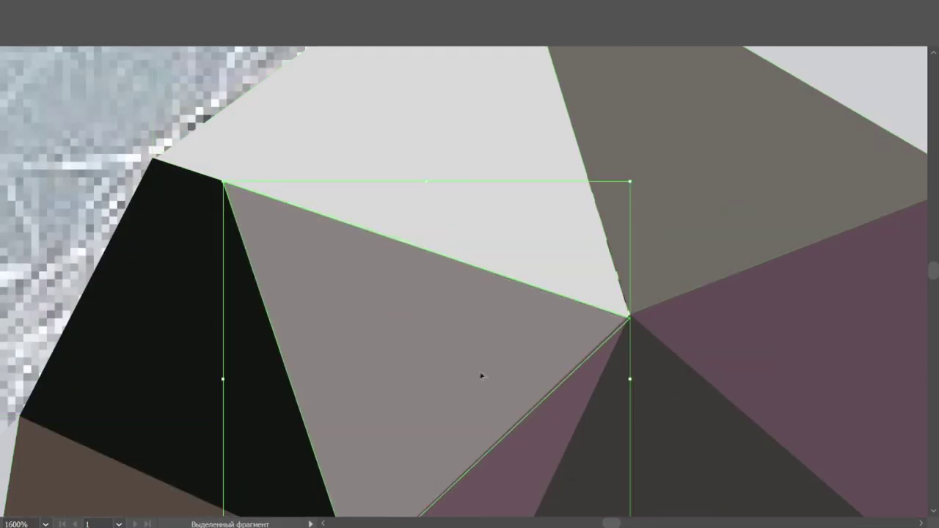
scroll(482, 375, down, 3)
scroll(535, 367, down, 4)
scroll(535, 367, up, 2)
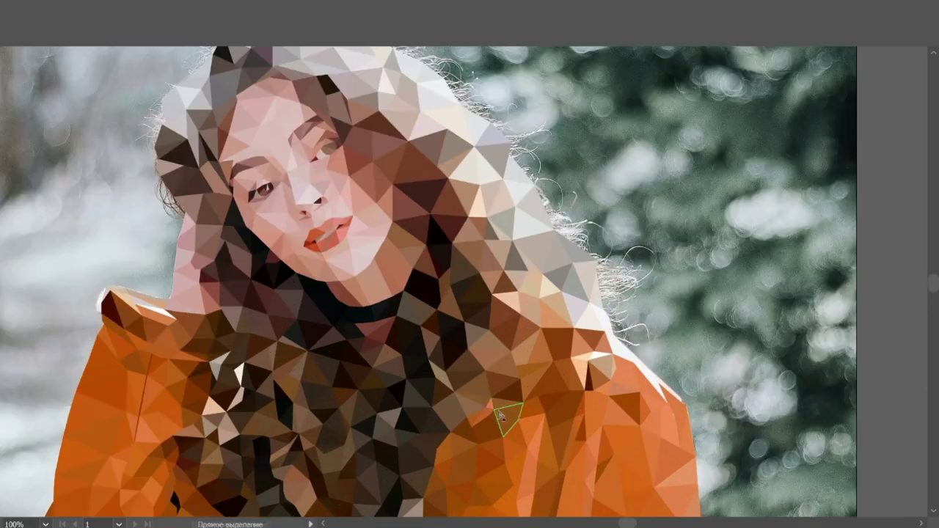
Zoom out to view the whole finished low-poly portrait.
scroll(769, 359, down, 1)
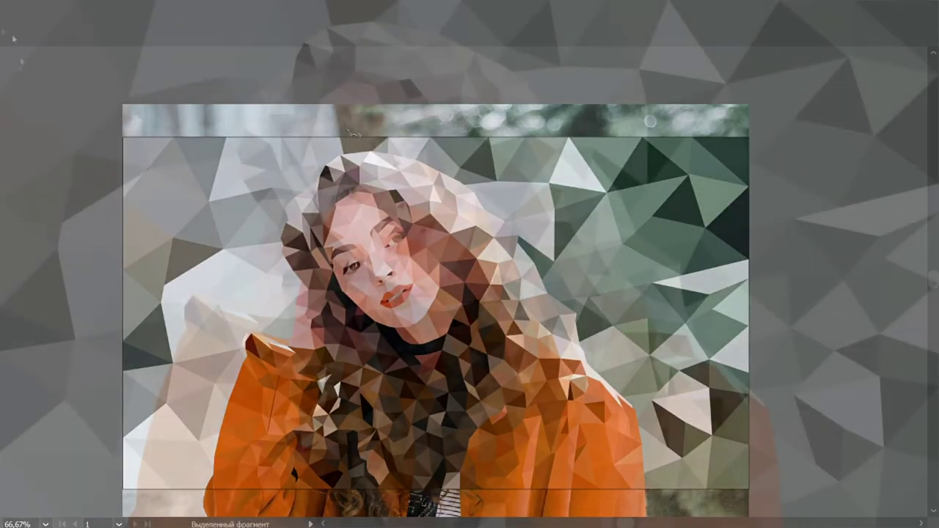